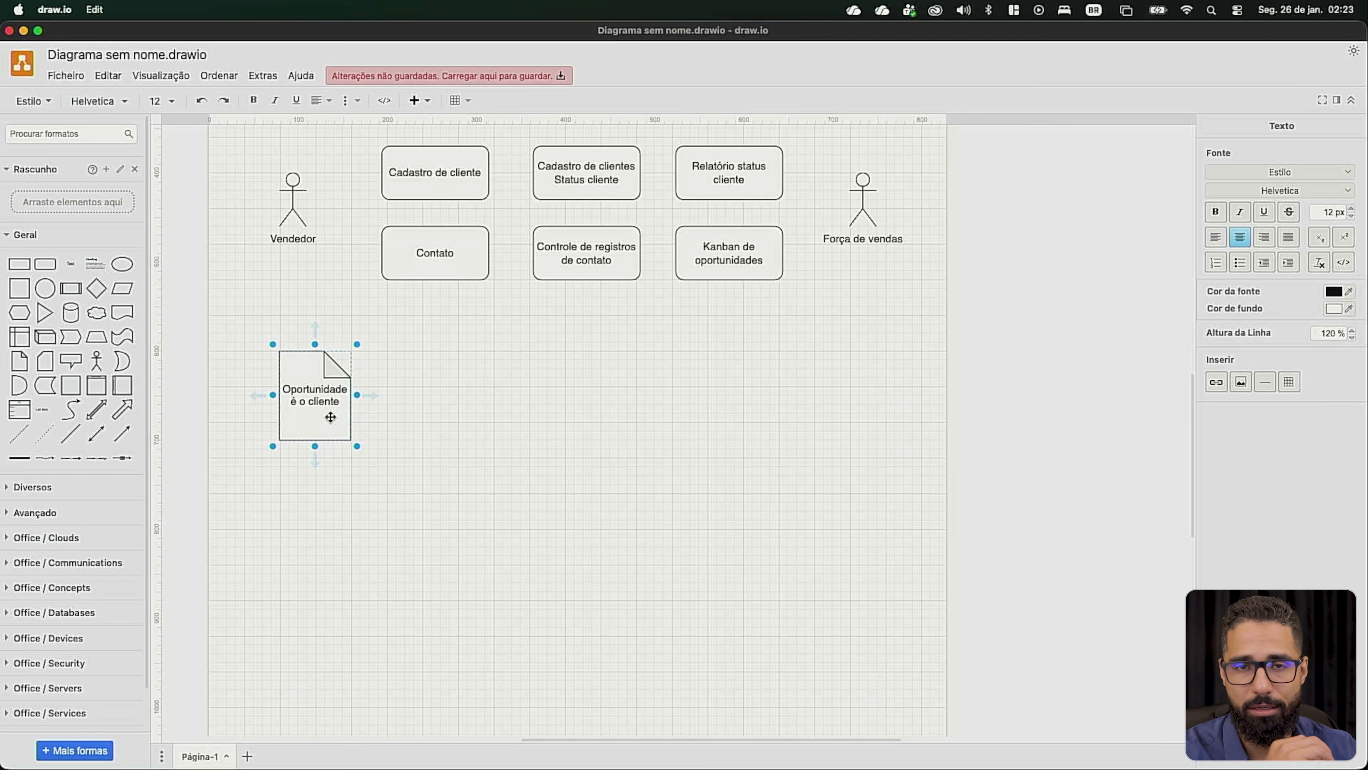
Step: Finish the "Oportunidade é o cliente" note's label and move the note down and left, below the Vendedor actor
left_click(426, 404)
left_click_drag(231, 305, 440, 504)
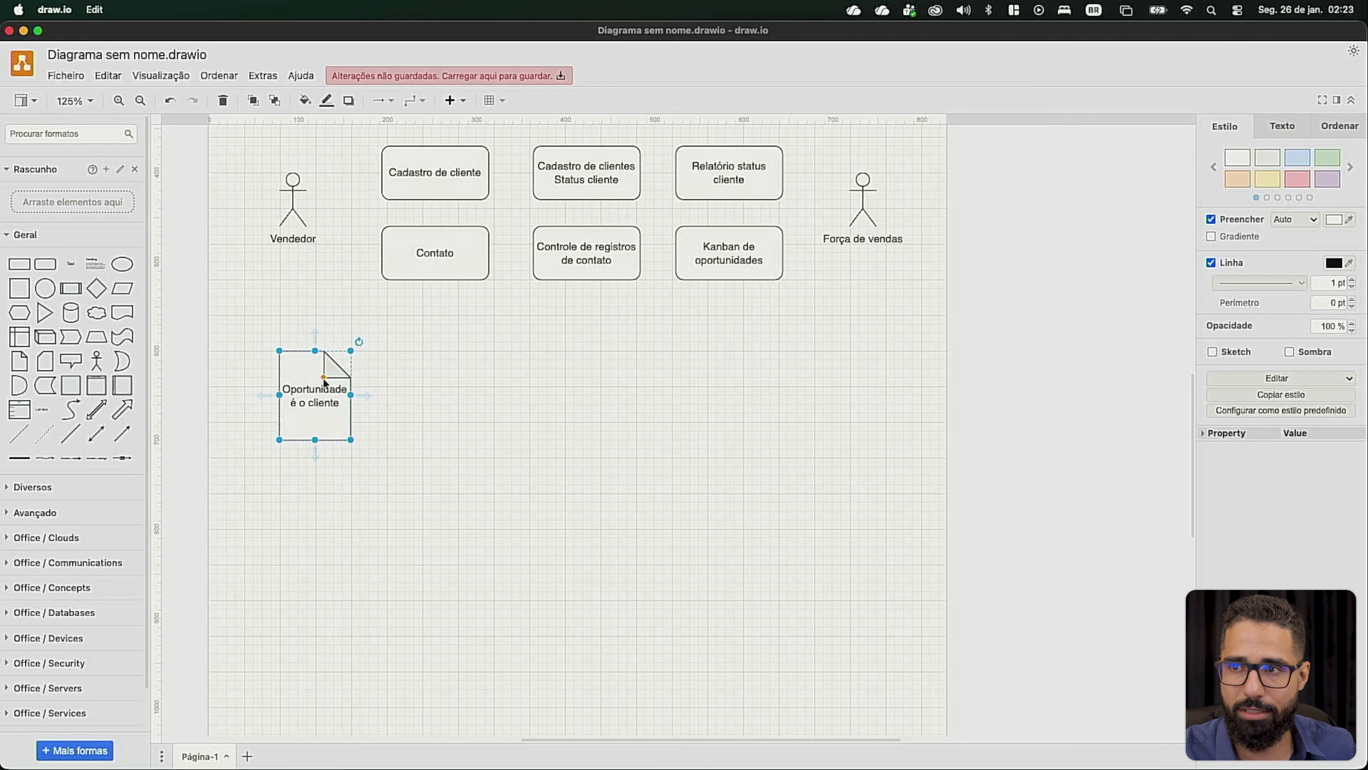
left_click_drag(302, 361, 291, 442)
Step: Duplicate the "Oportunidade é o cliente" note and label the copy "Visitas tec"
key("super+d")
double_click(300, 481)
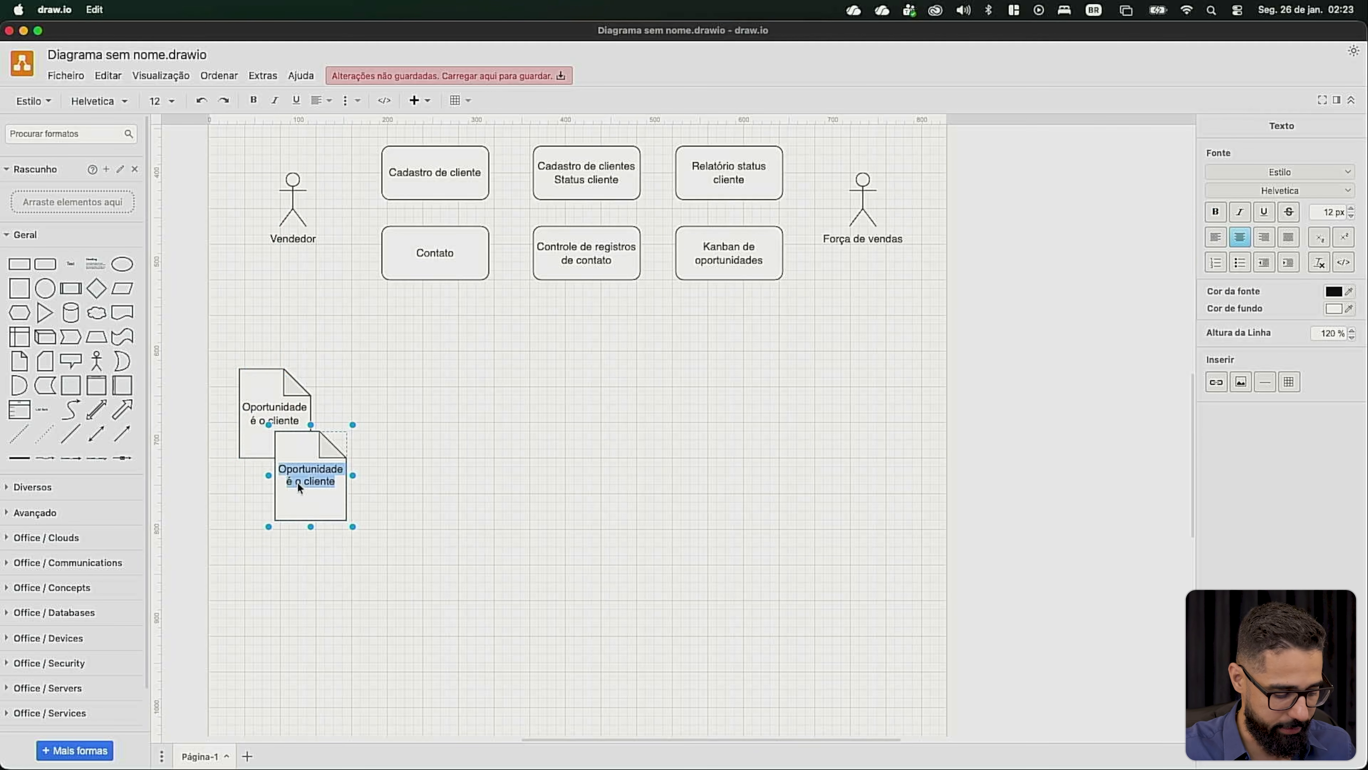
type("Visit")
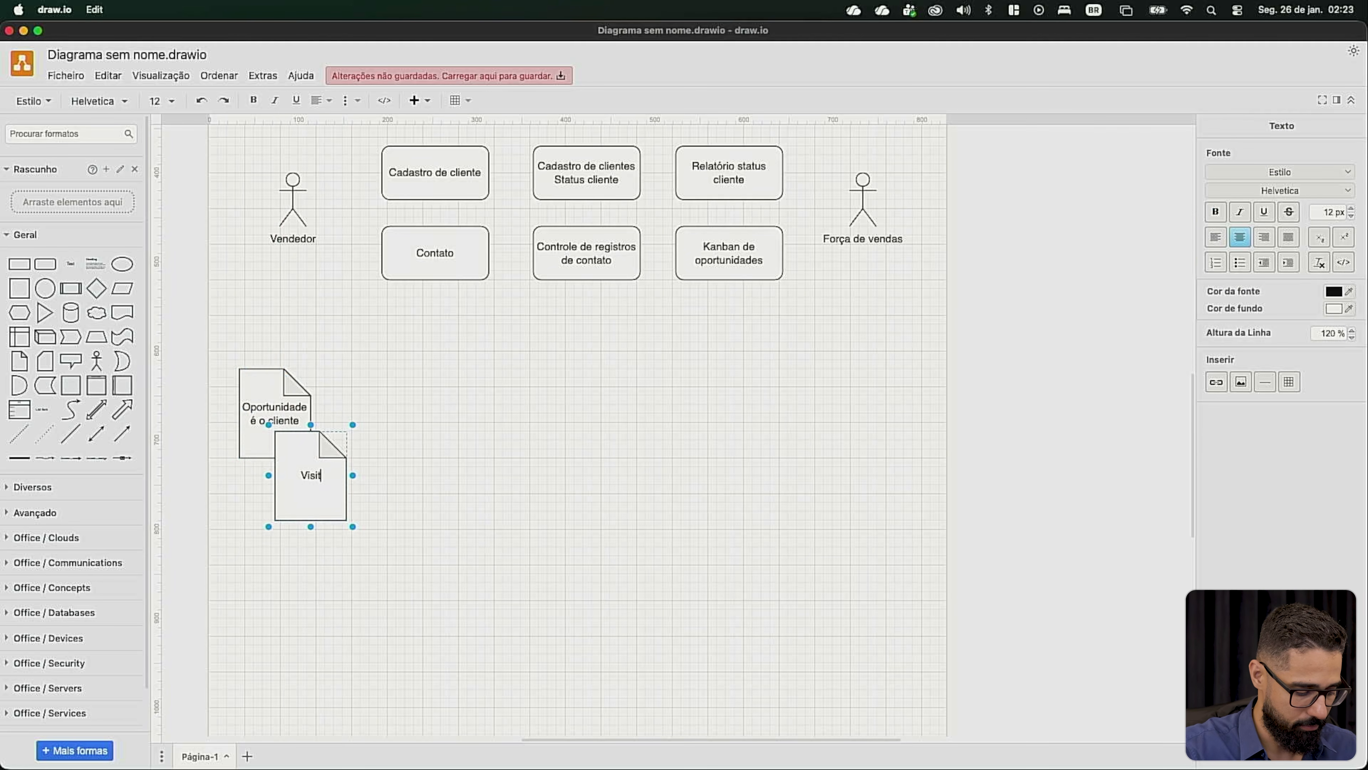
type("as tec")
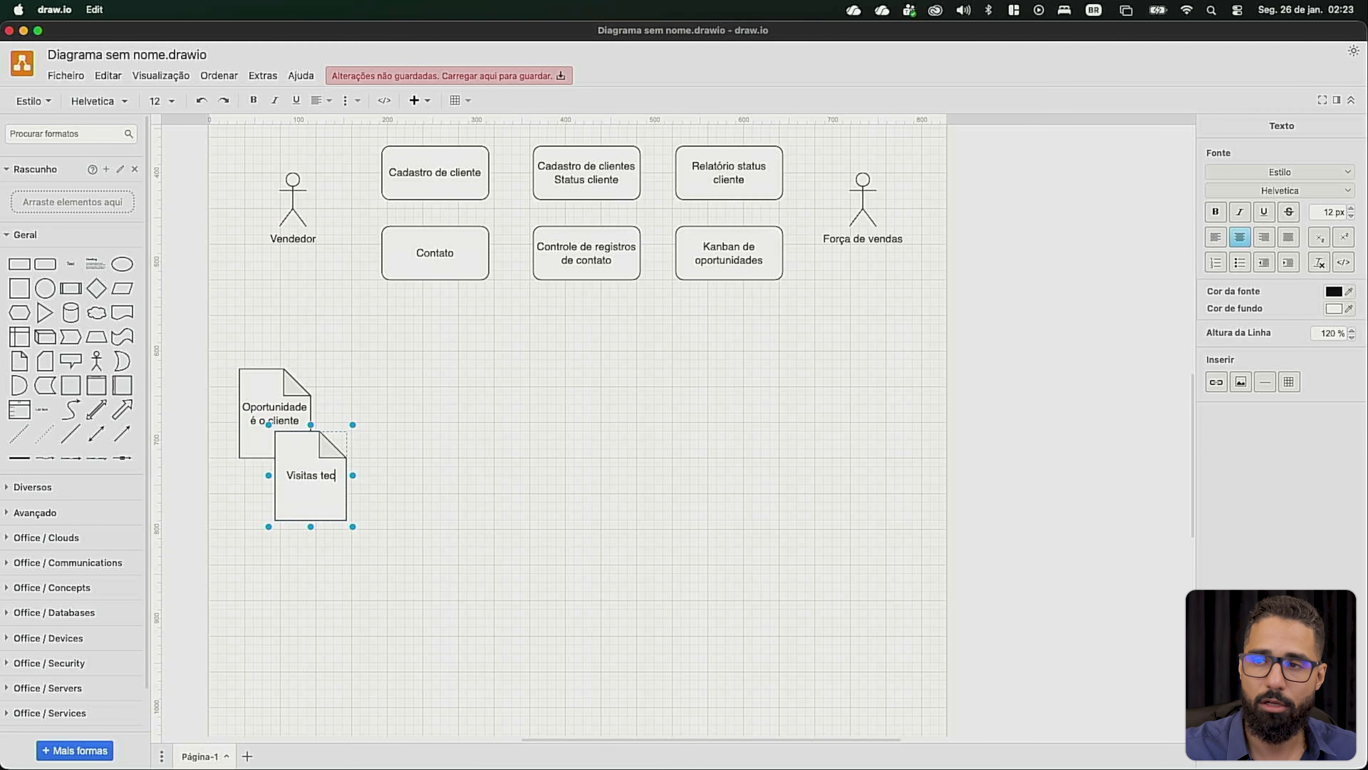
left_click(453, 504)
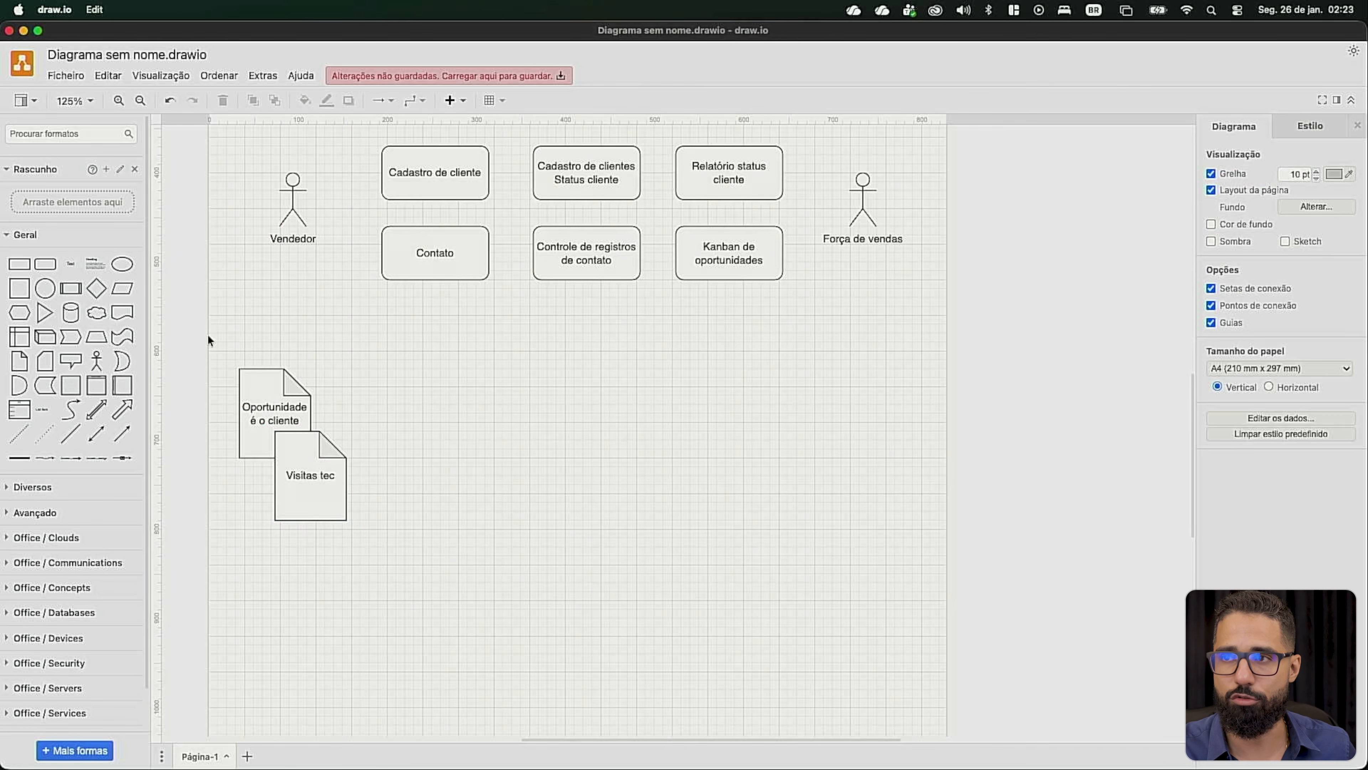
Step: Draw connectors from the "Oportunidade é o cliente" note to Cadastro de cliente and from "Visitas tec" to Controle de registros de contato
left_click(289, 392)
left_click_drag(323, 414, 384, 178)
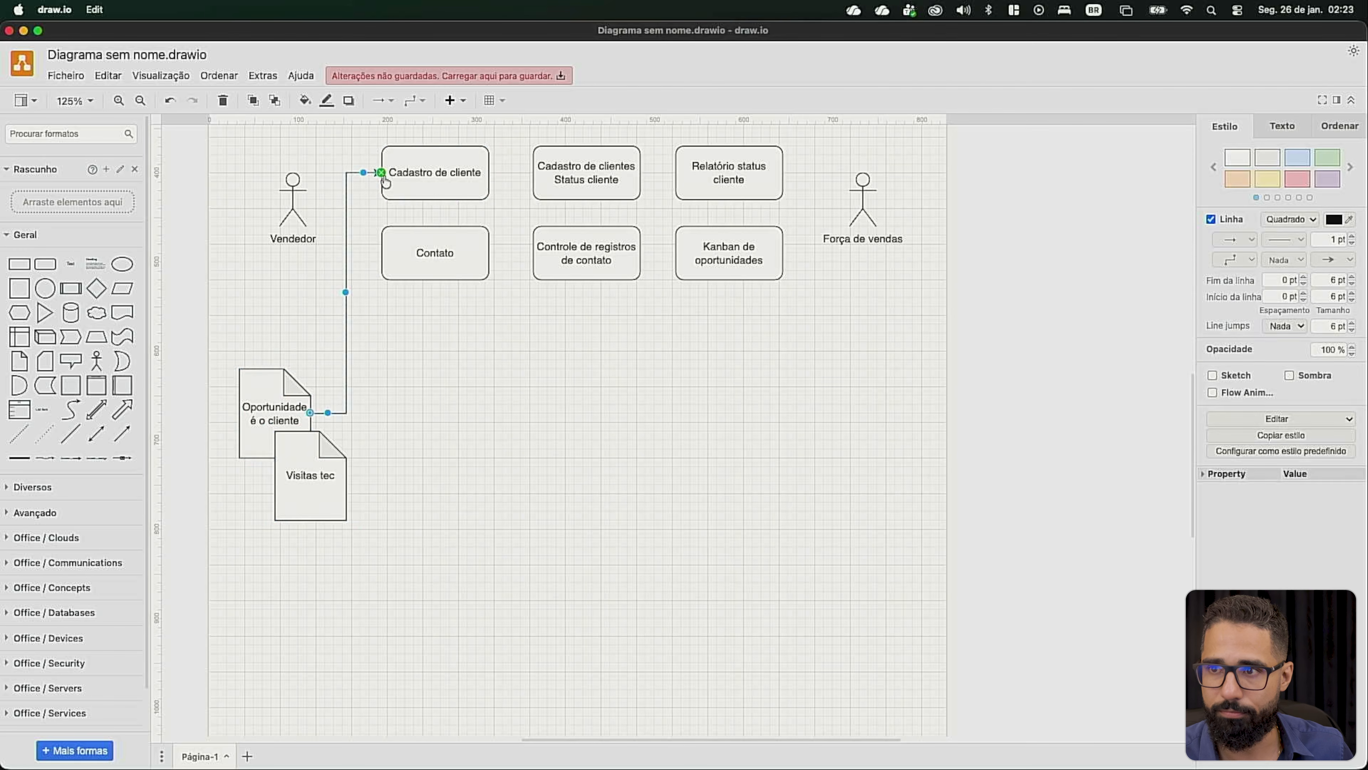
left_click(318, 475)
left_click_drag(361, 477, 582, 260)
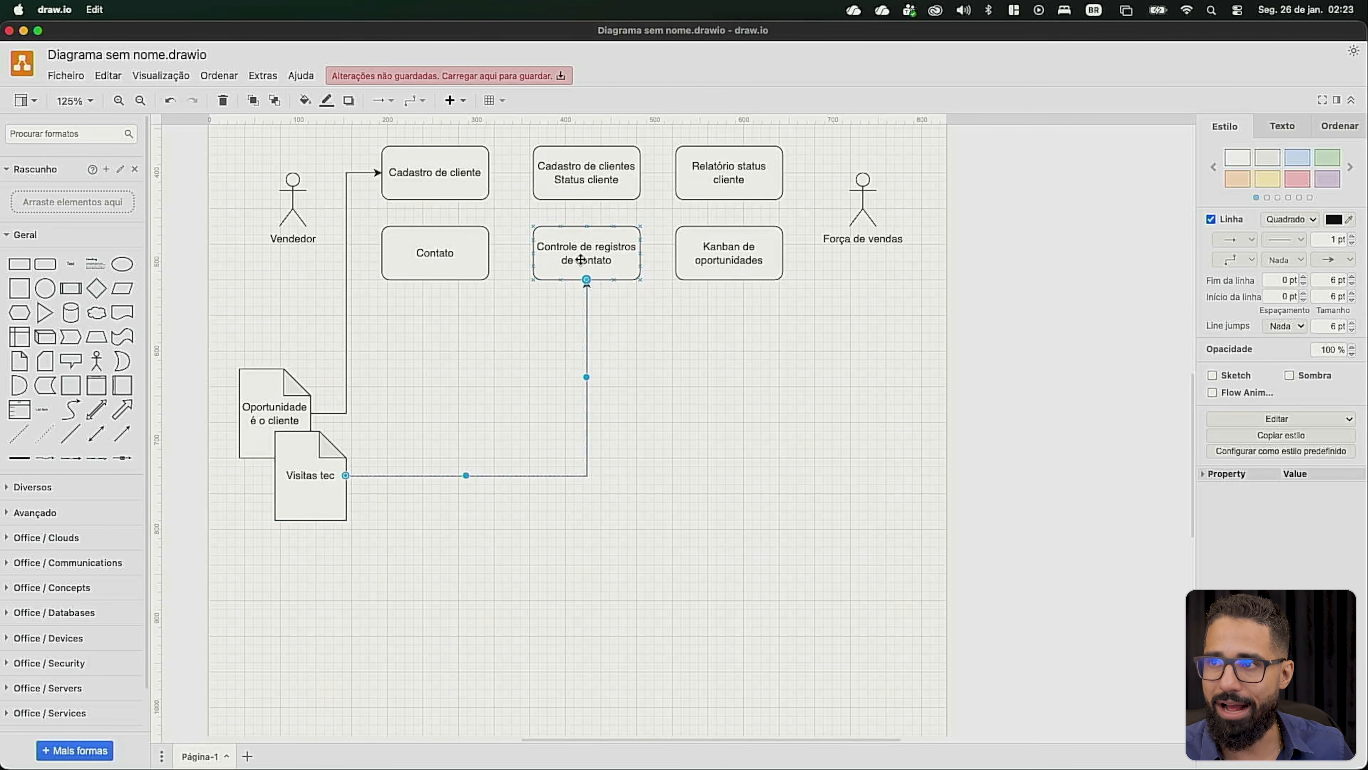
Step: Connect Controle de registros de contato up to Cadastro de clientes Status cliente, and that box to Relatório status cliente
left_click(608, 249)
left_click_drag(587, 211, 695, 175)
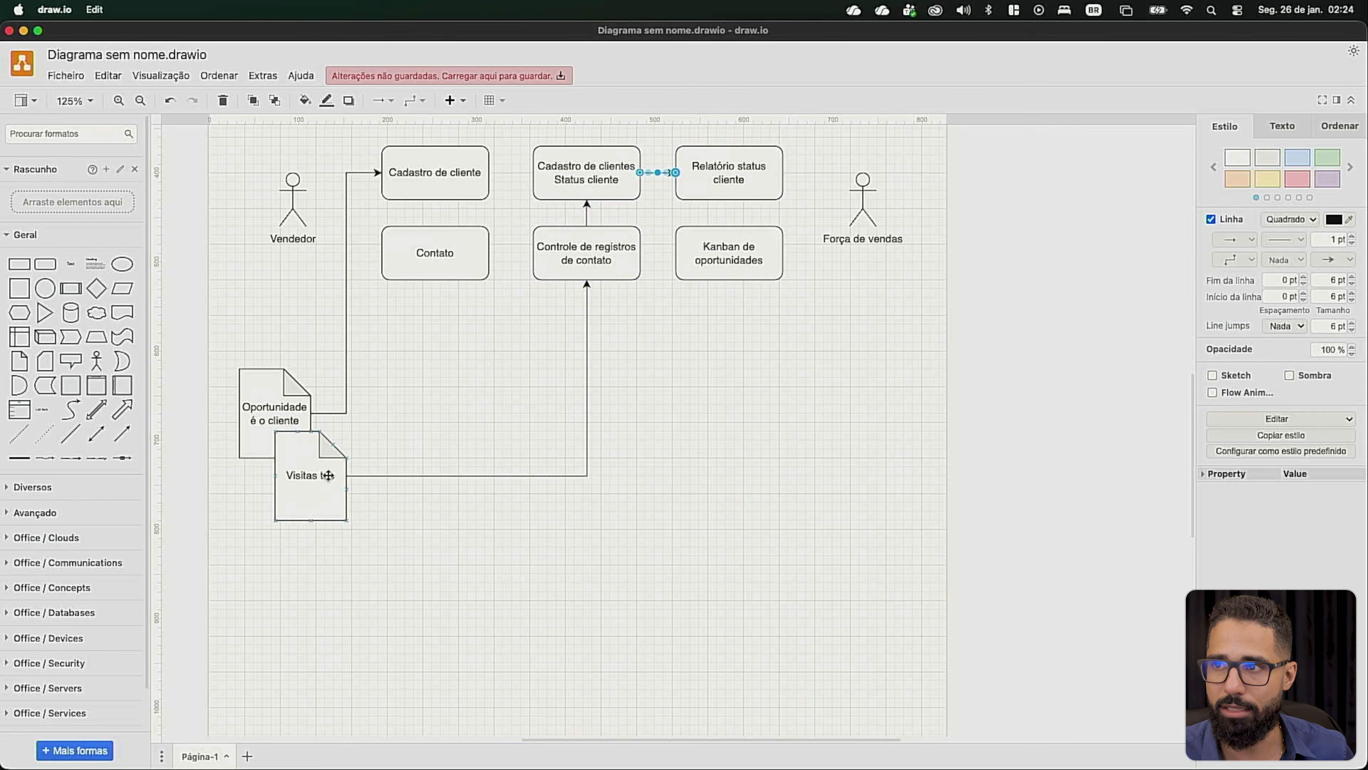
Step: Reattach the end of the "Visitas tec" connector to Contato, and connect Contato to Controle de registros de contato
left_click(592, 331)
left_click(587, 331)
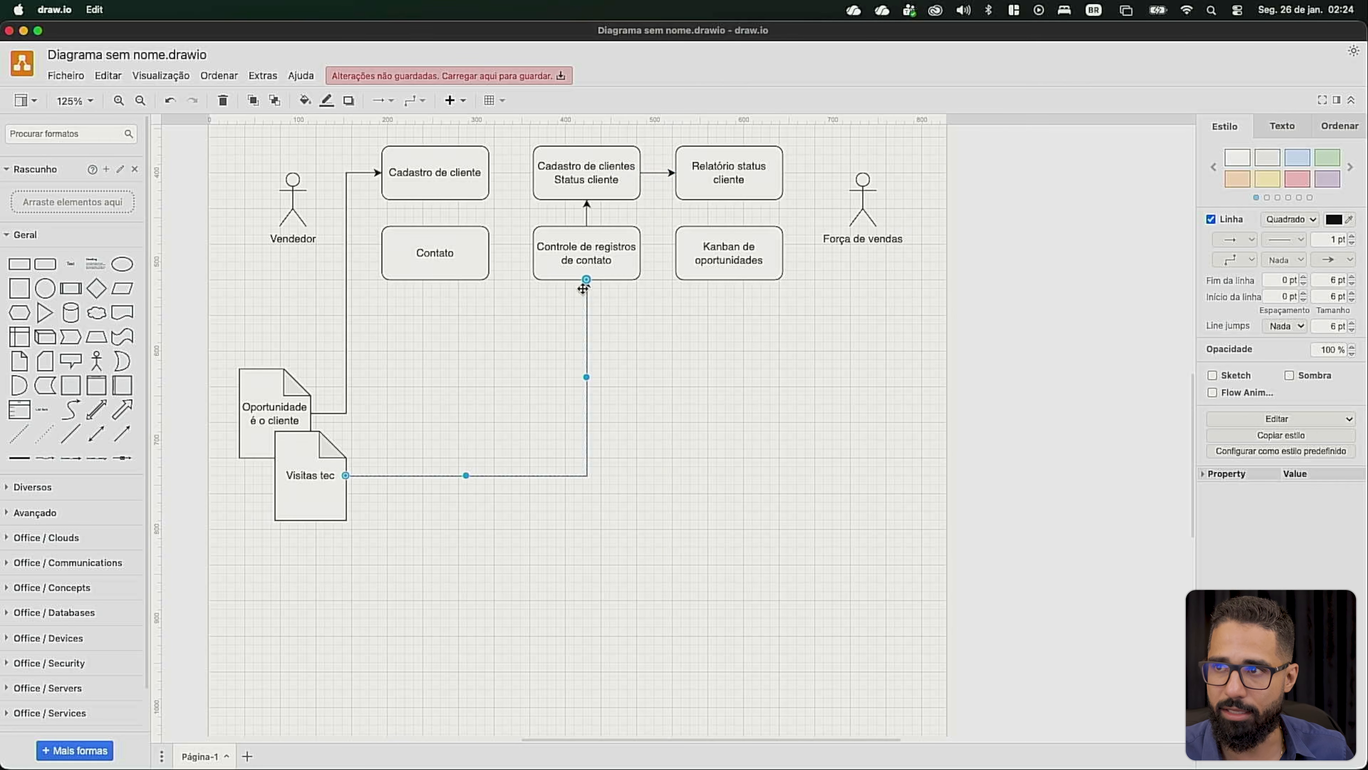
left_click_drag(587, 279, 437, 281)
left_click_drag(501, 252, 560, 260)
Step: Connect Cadastro de cliente to Cadastro de clientes Status cliente, and that box to Kanban de oportunidades
left_click(447, 173)
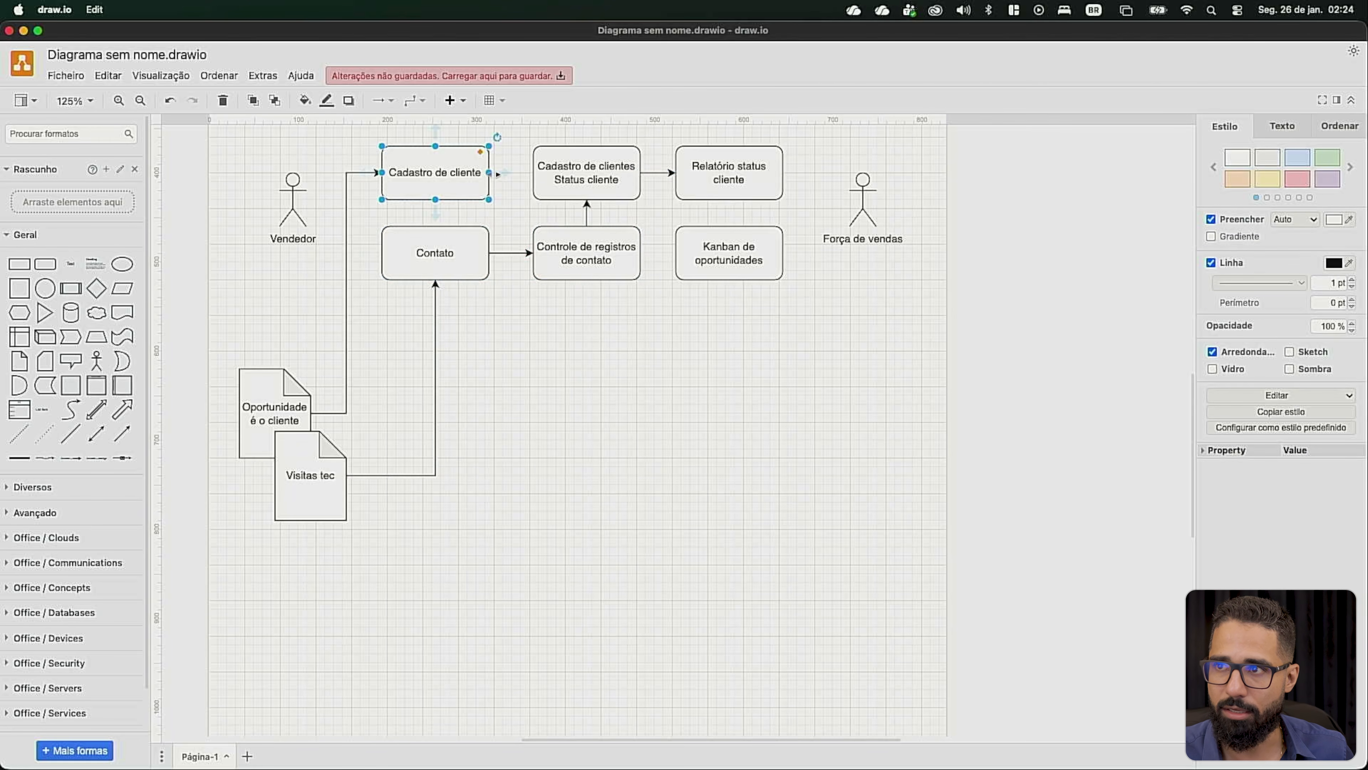
left_click_drag(500, 172, 547, 173)
left_click(429, 173)
left_click(573, 169)
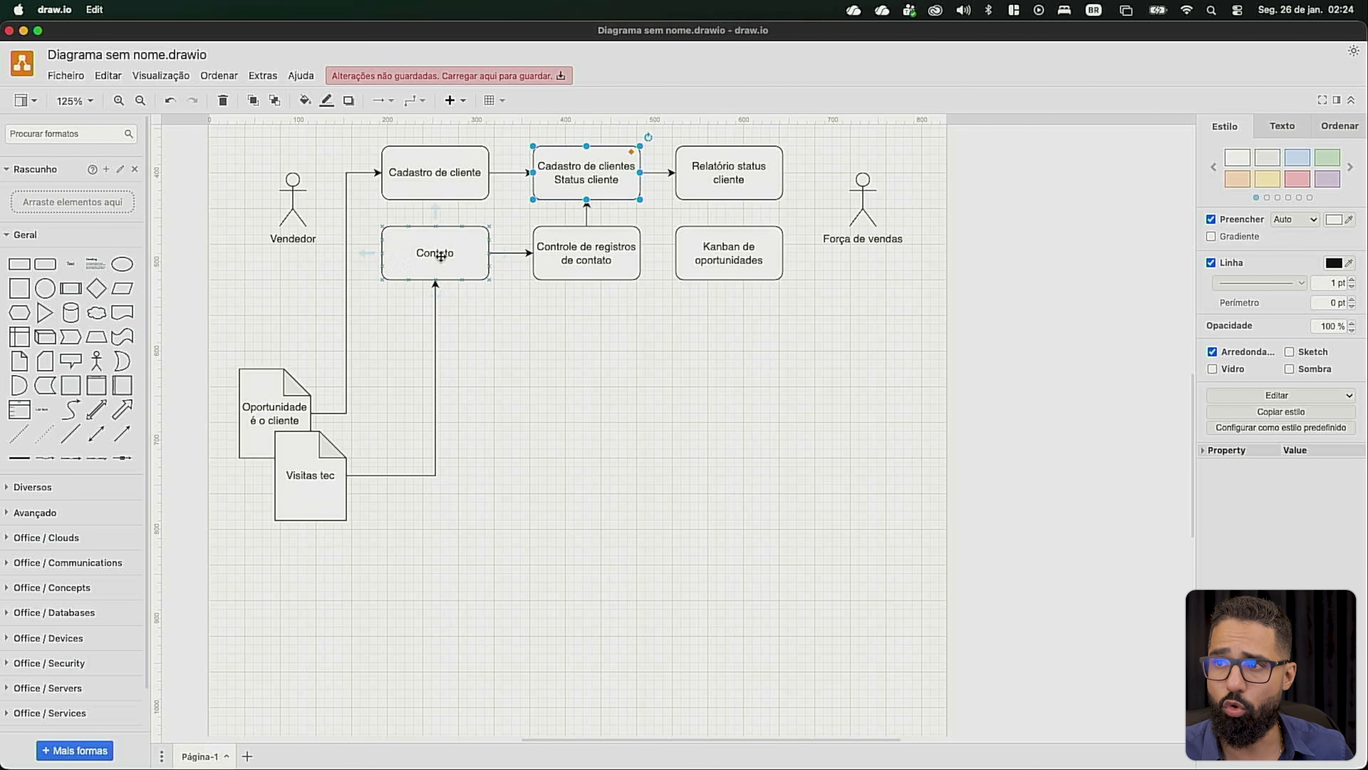
left_click(610, 251)
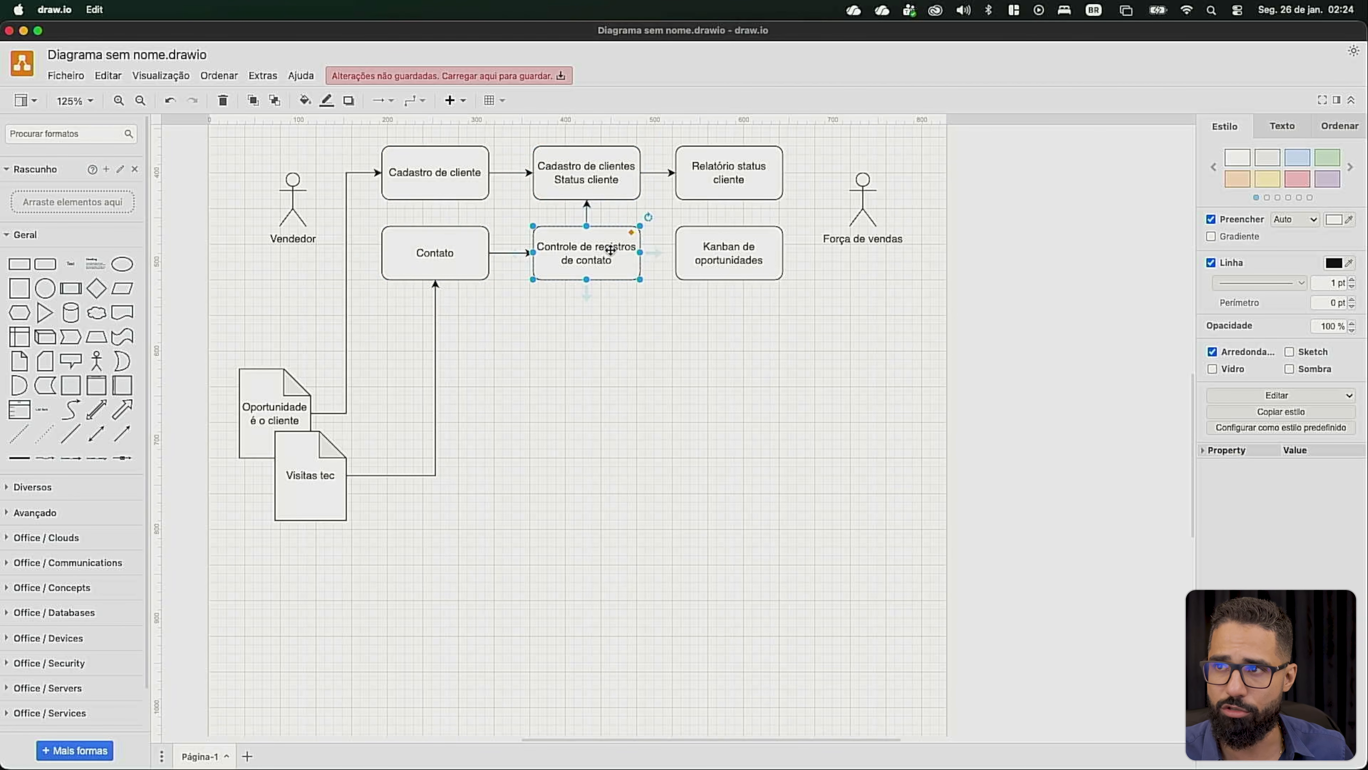
left_click(577, 171)
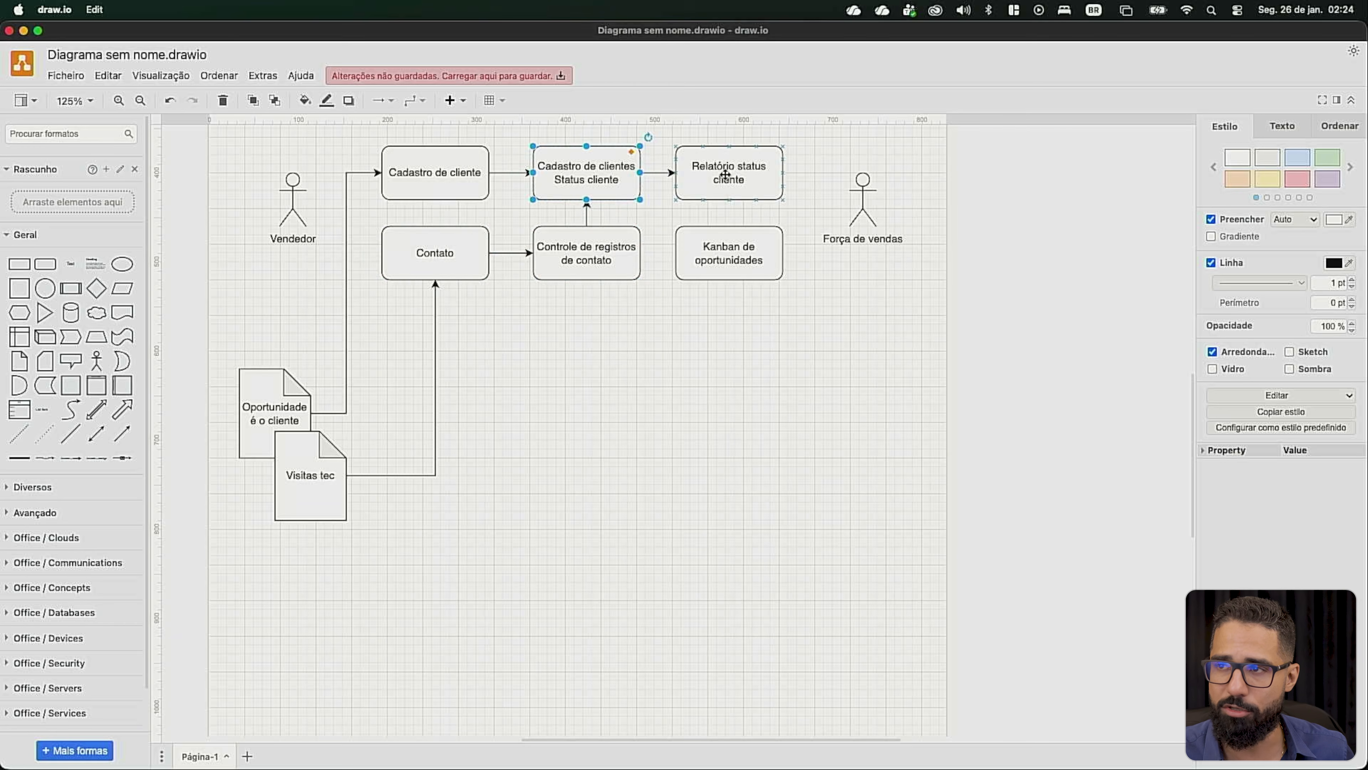
left_click_drag(641, 172, 677, 256)
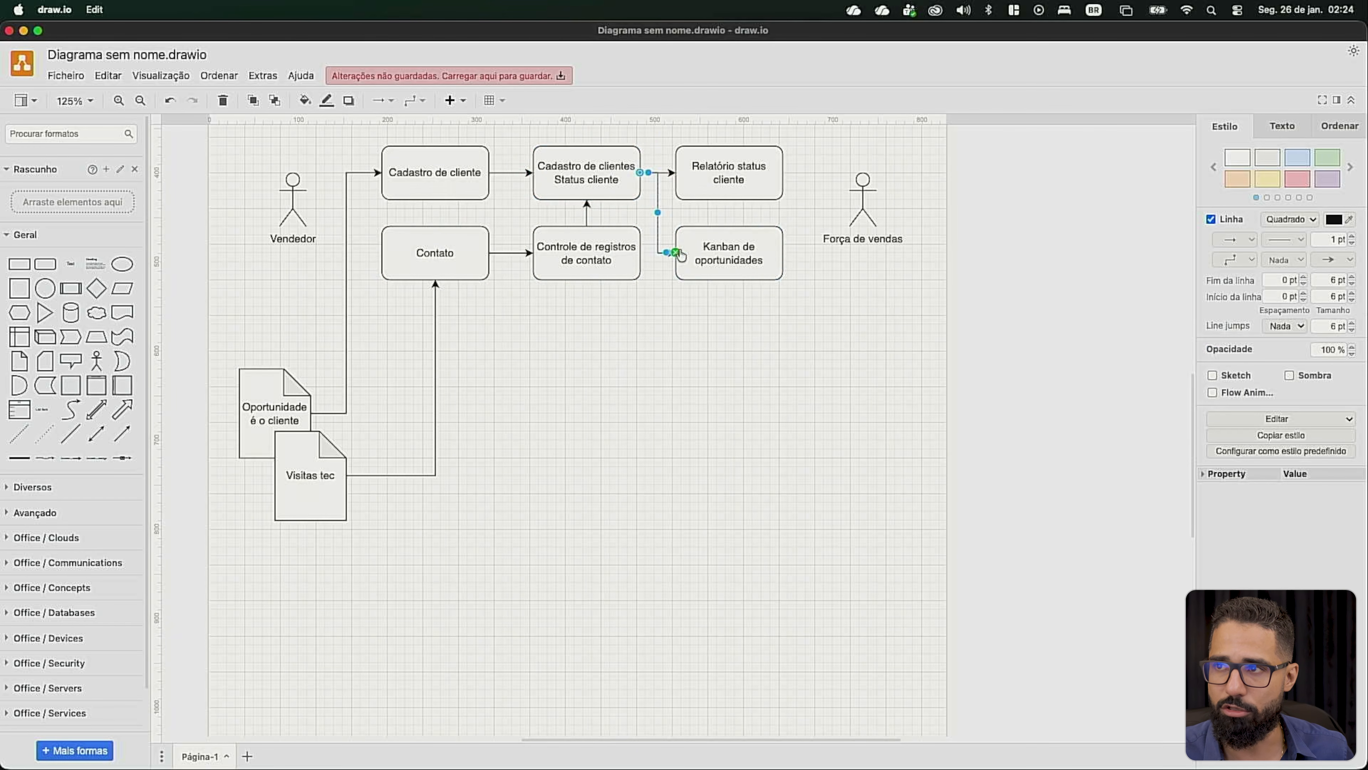
Step: Connect both the Relatório status cliente and Kanban de oportunidades boxes to the Força de vendas actor
left_click(779, 177)
left_click_drag(798, 173, 855, 193)
left_click(779, 253)
left_click_drag(792, 254, 850, 200)
left_click(824, 319)
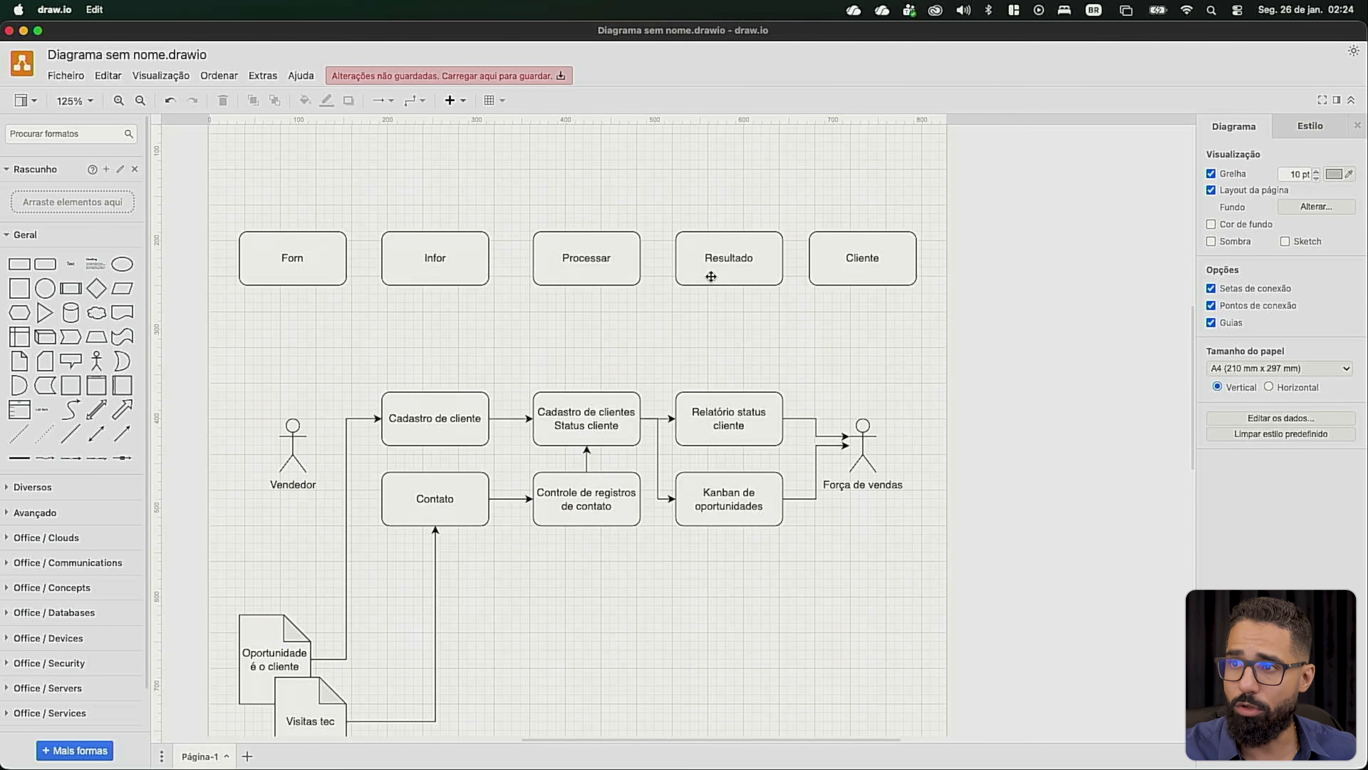
Step: Look over the finished flow, switch to Edge and bring up the CRM - Kanban Cliente page in SharePoint
scroll(713, 281, "down", 1)
scroll(712, 280, "down", 3)
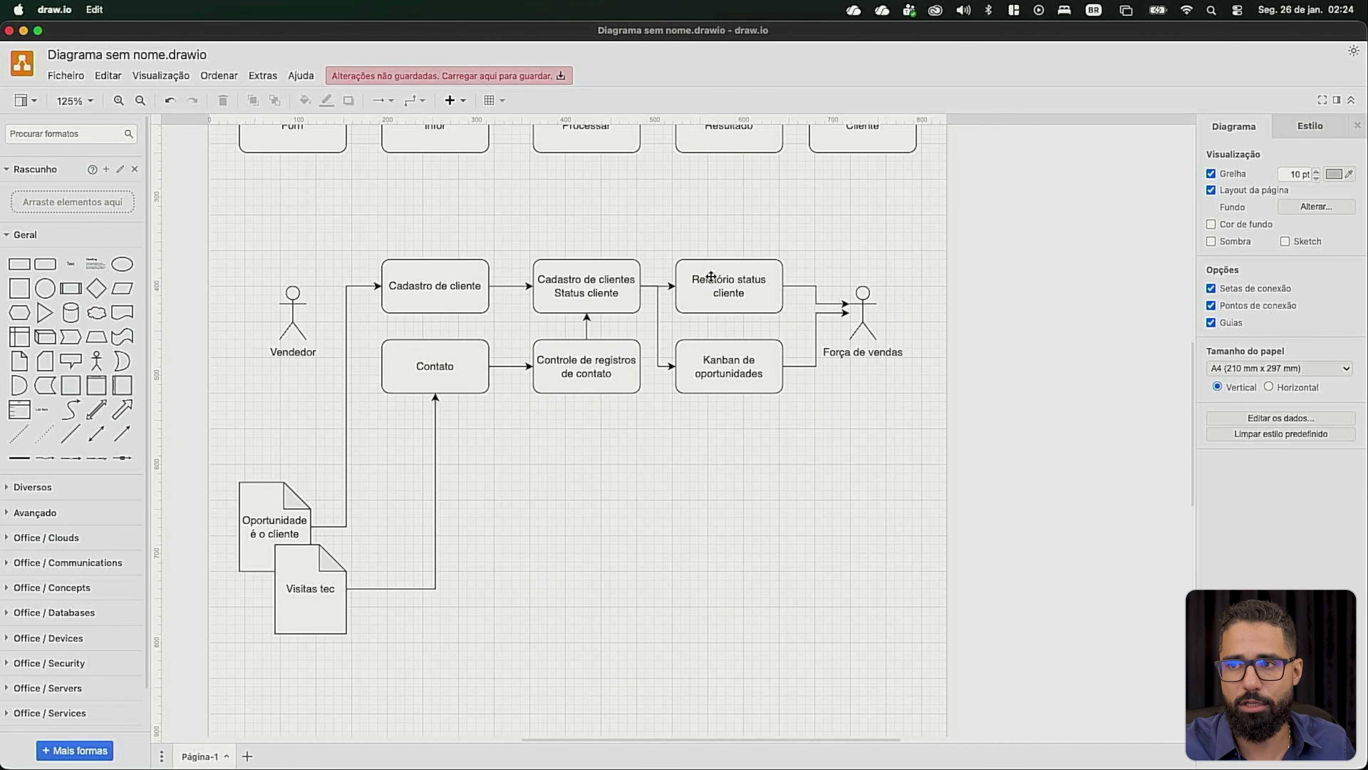
key("ctrl+Up")
left_click(633, 329)
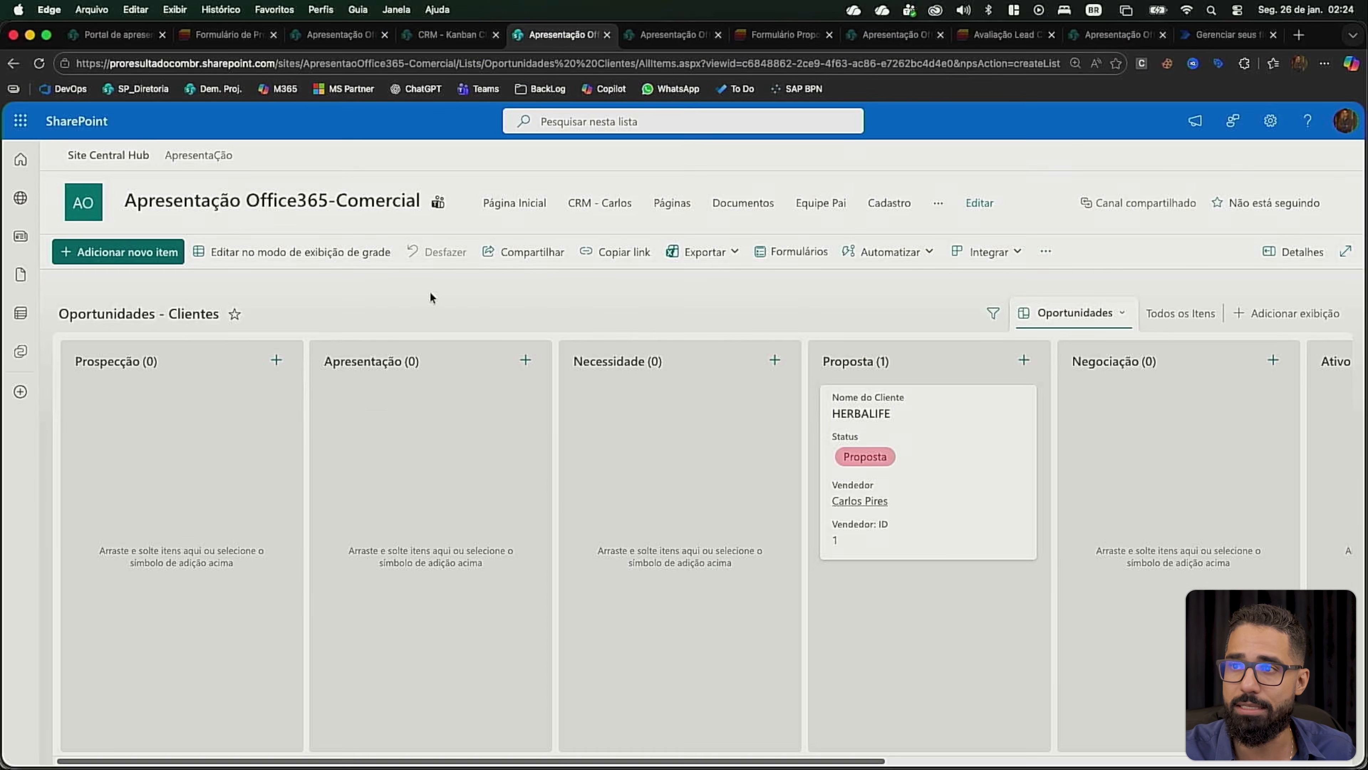
left_click(352, 43)
left_click(465, 39)
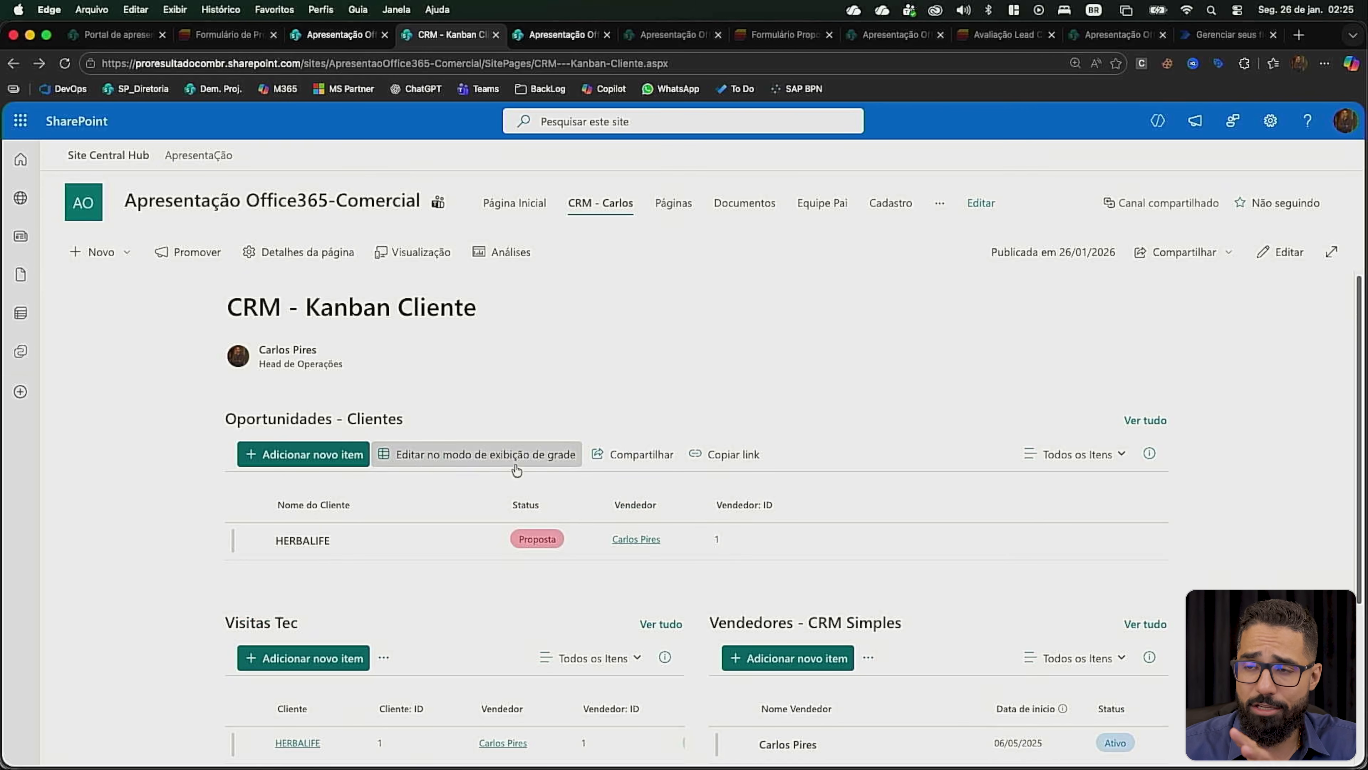
Step: Add an item to Oportunidades - Clientes with client name Totvs, status Prospecção and the offered salesperson, and save it
left_click(347, 462)
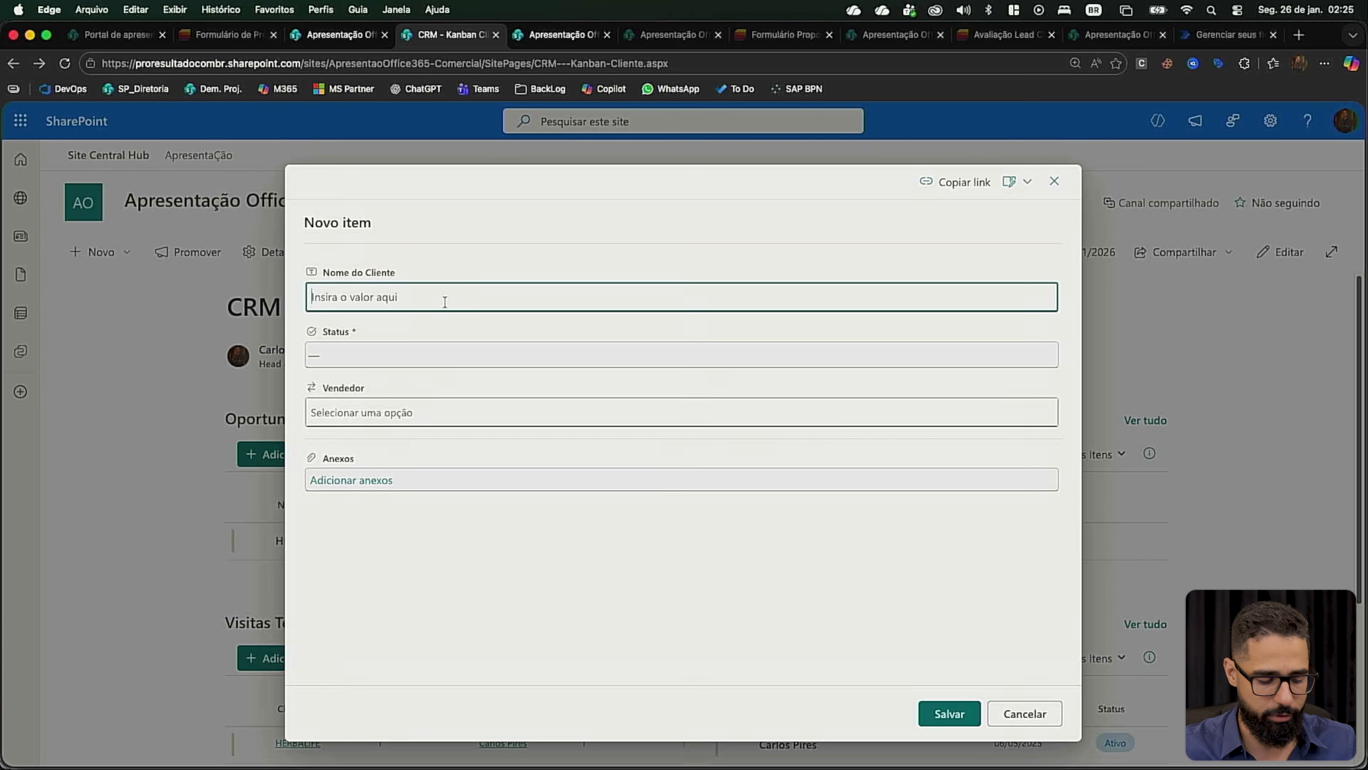
type("To")
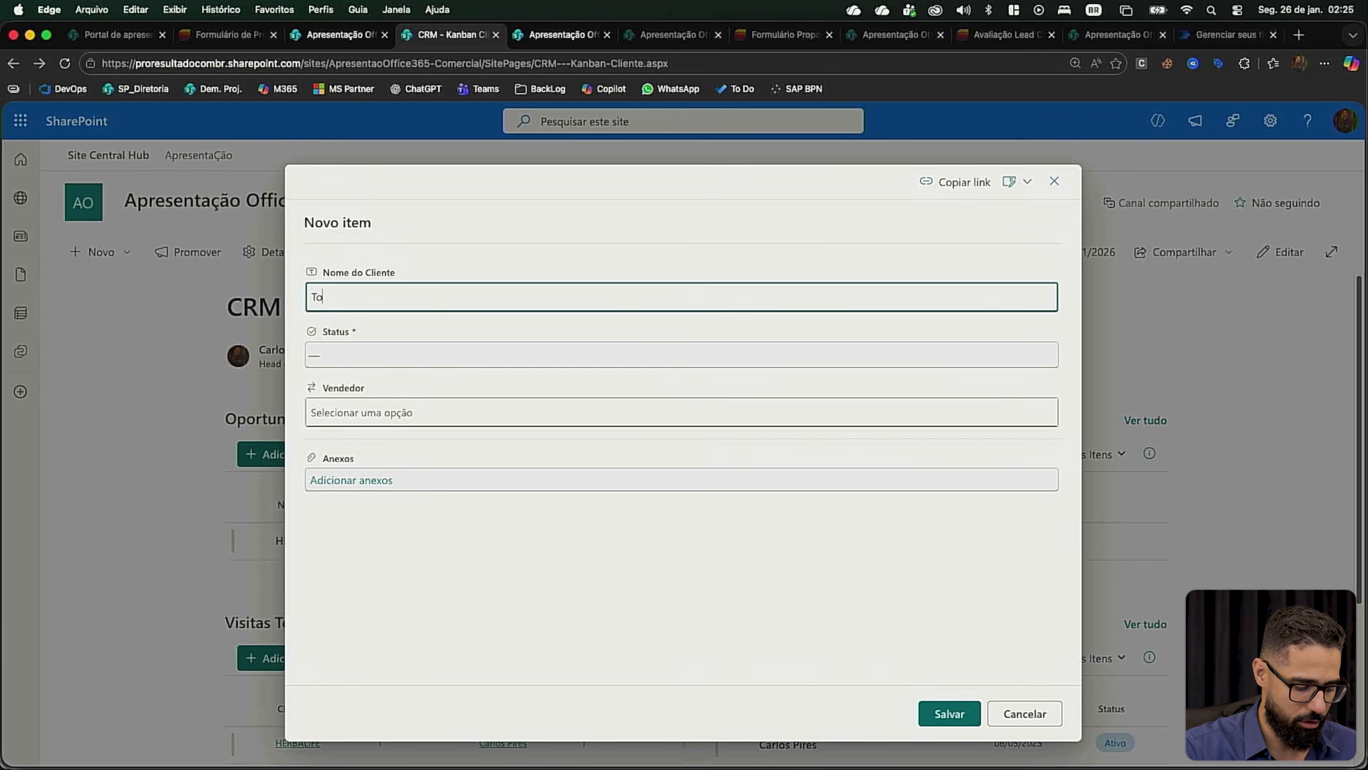
type("tvs")
left_click(444, 357)
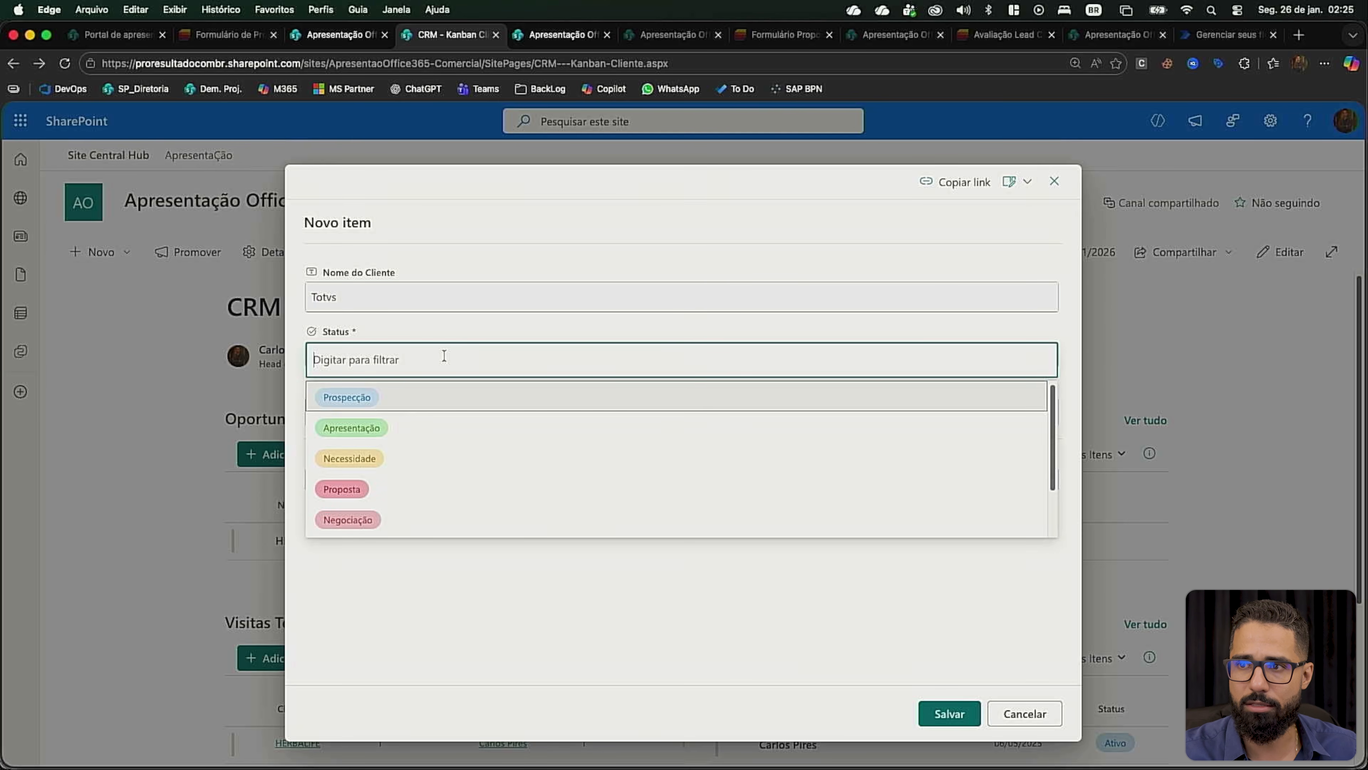
left_click(361, 403)
left_click(356, 410)
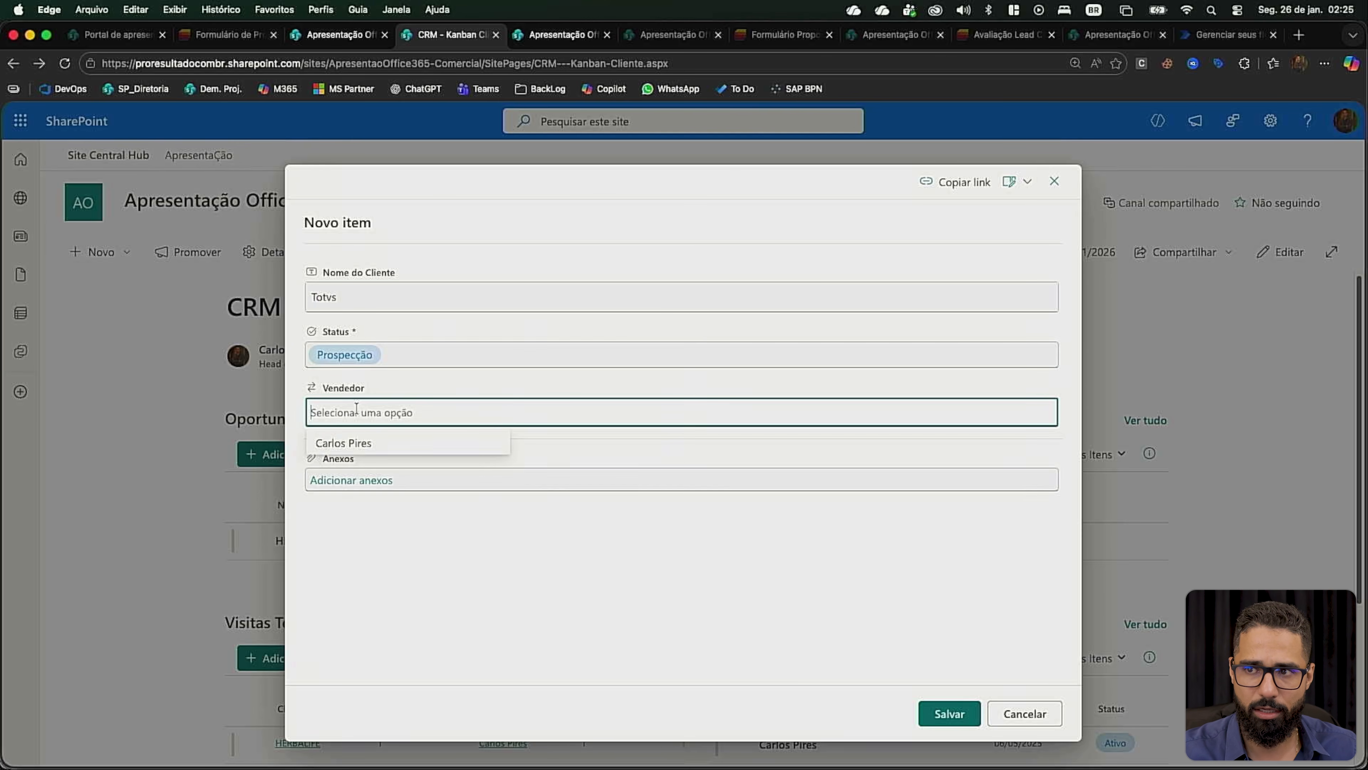
left_click(357, 443)
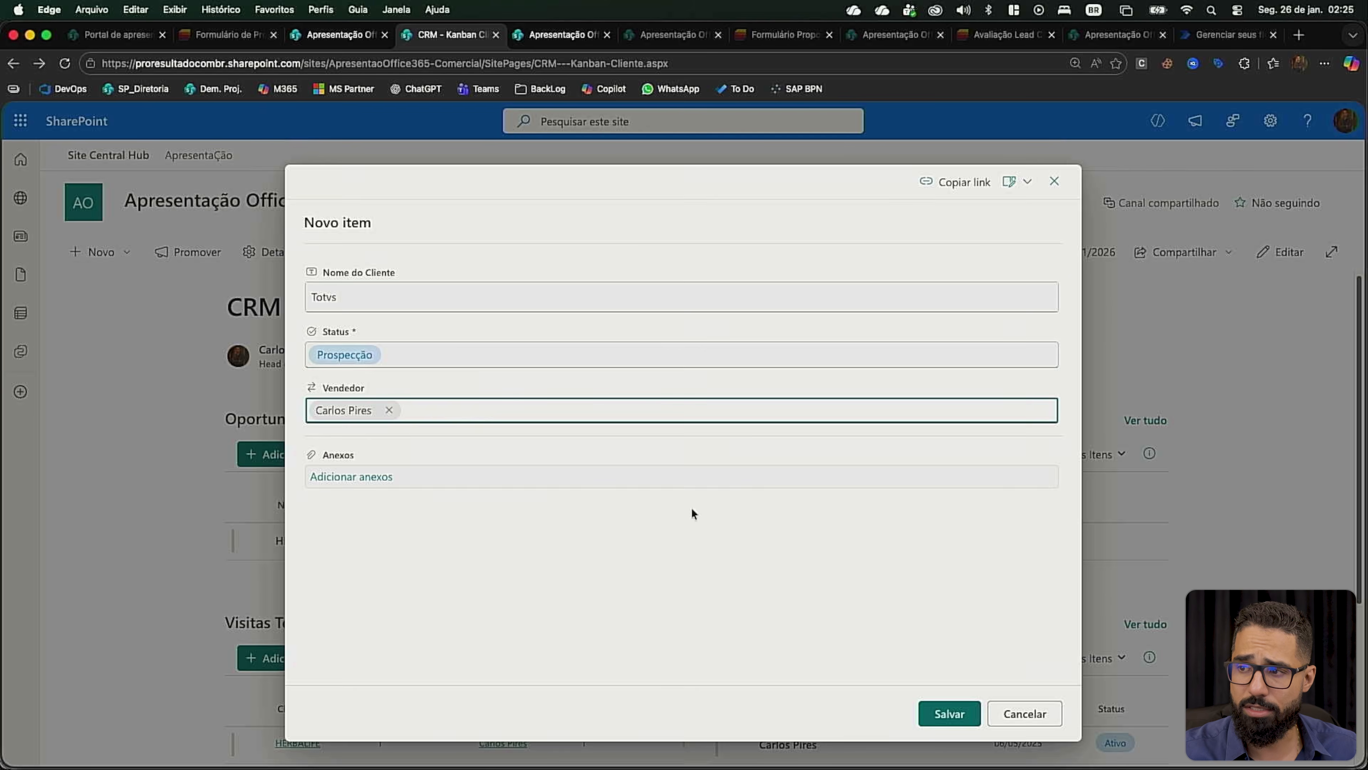
left_click(943, 712)
scroll(480, 611, "down", 4)
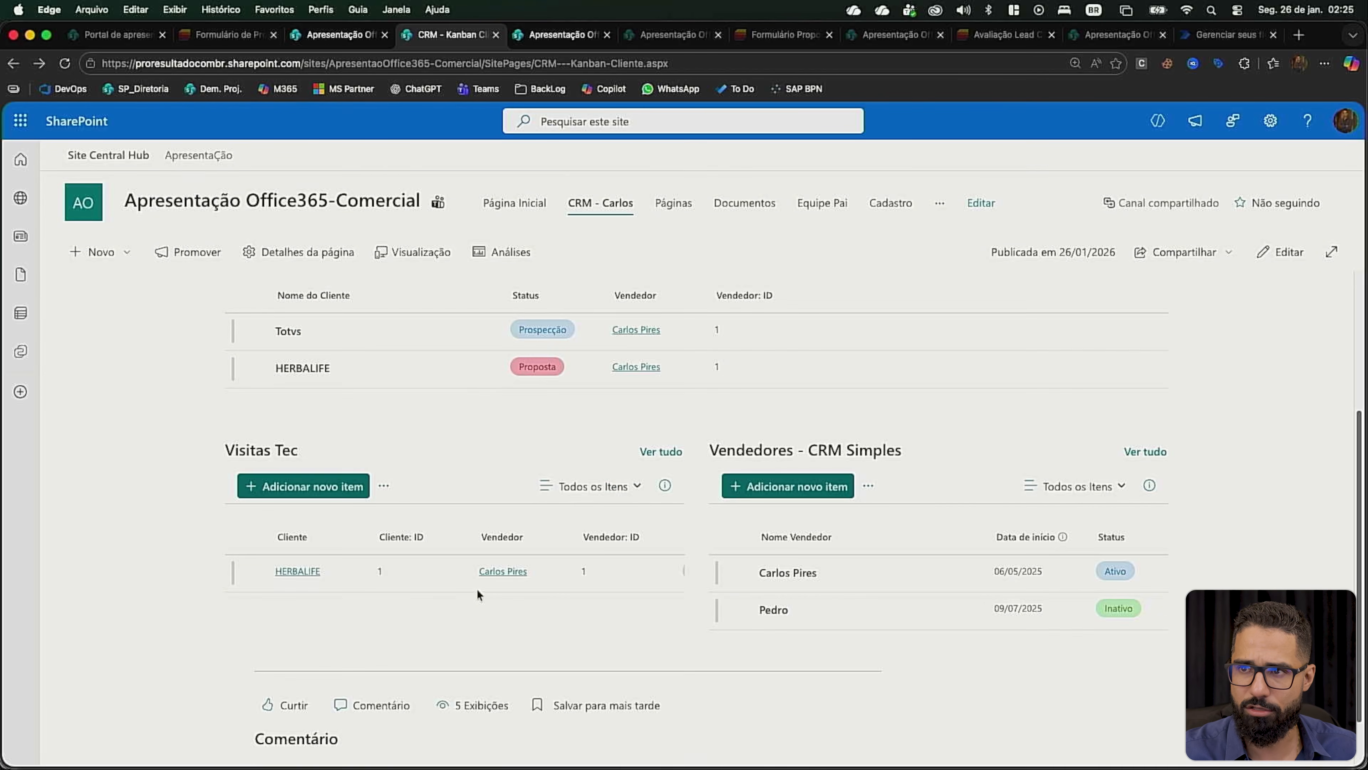
left_click(662, 452)
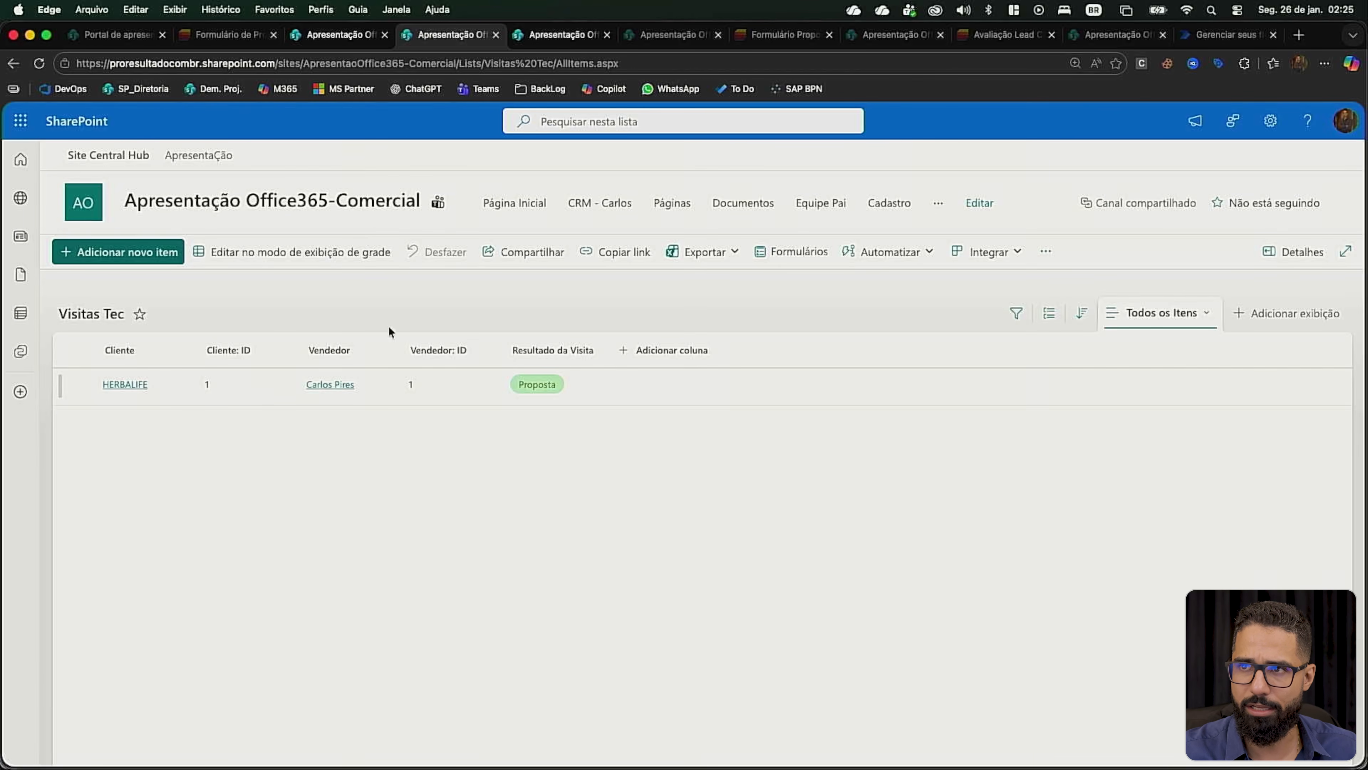
left_click(411, 61)
key("Return")
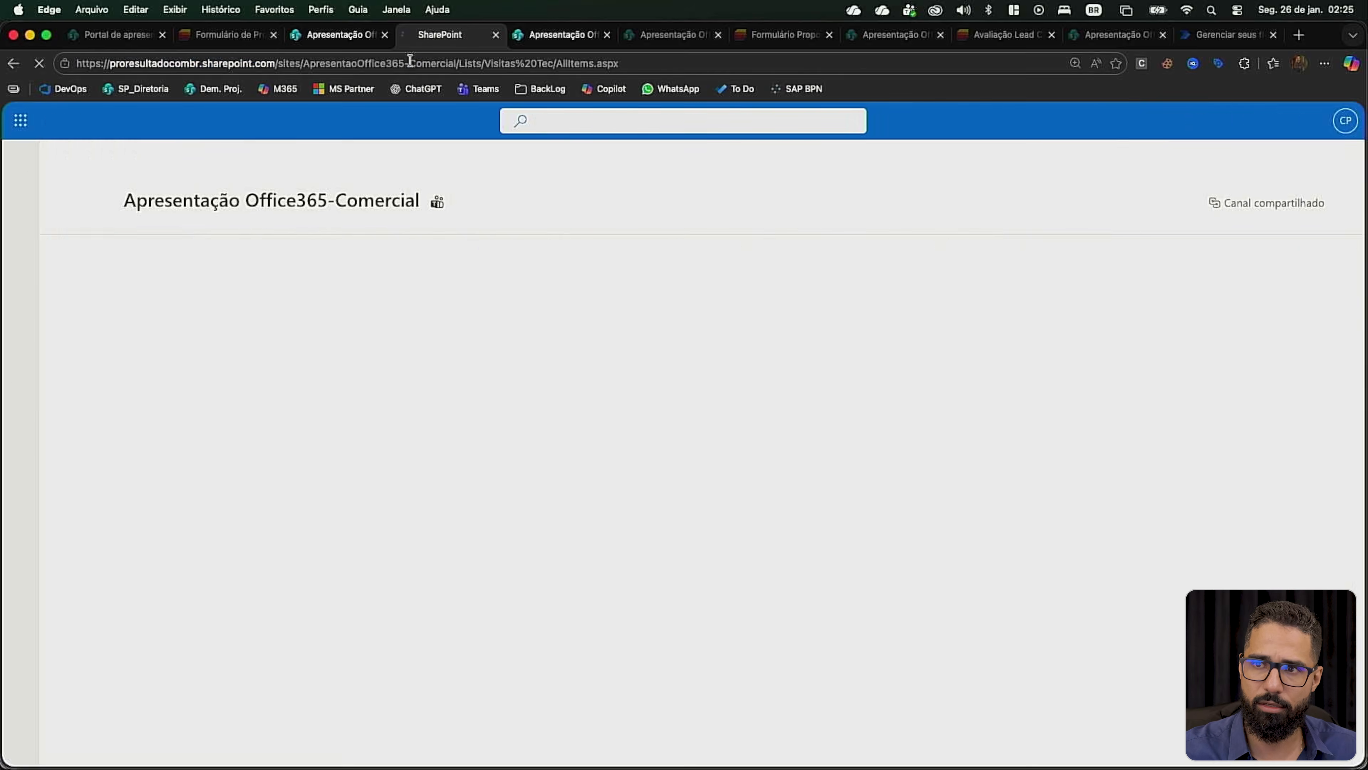
left_click(344, 33)
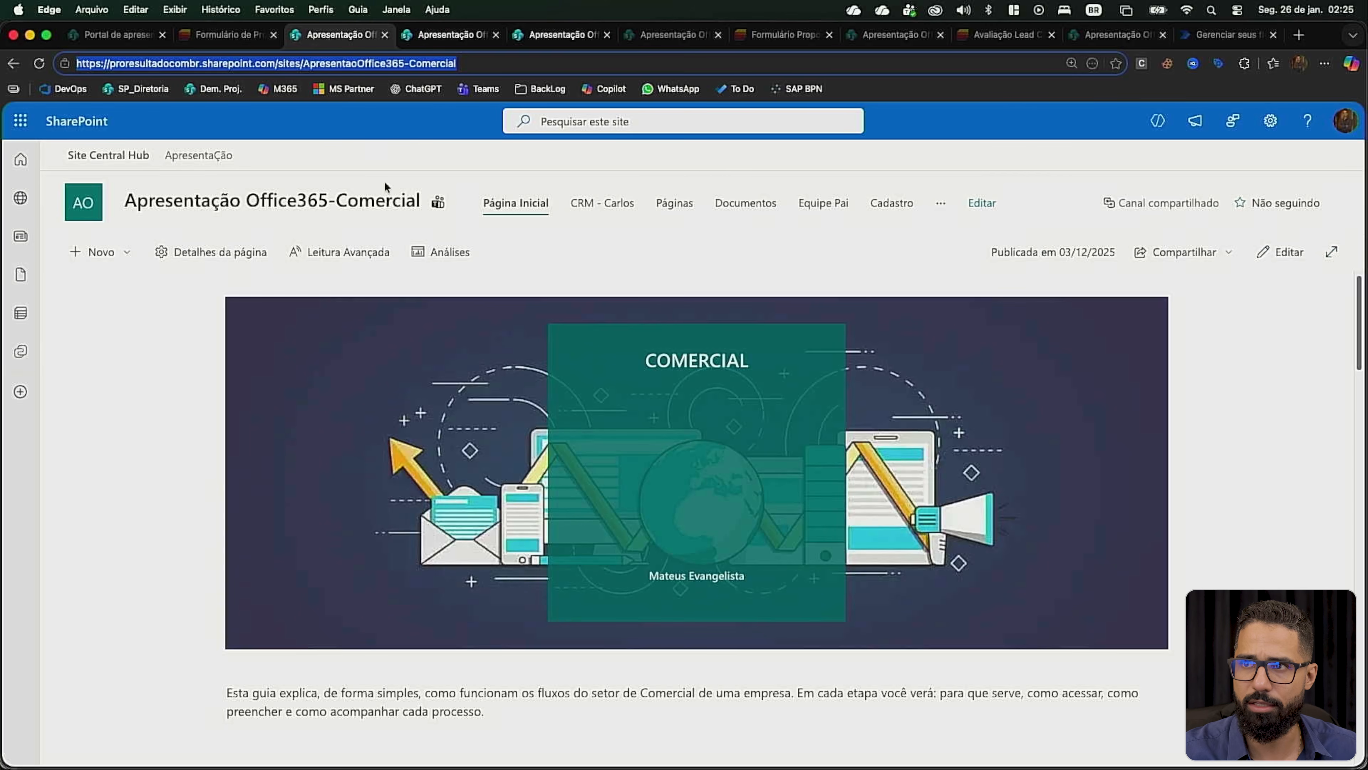
left_click(454, 35)
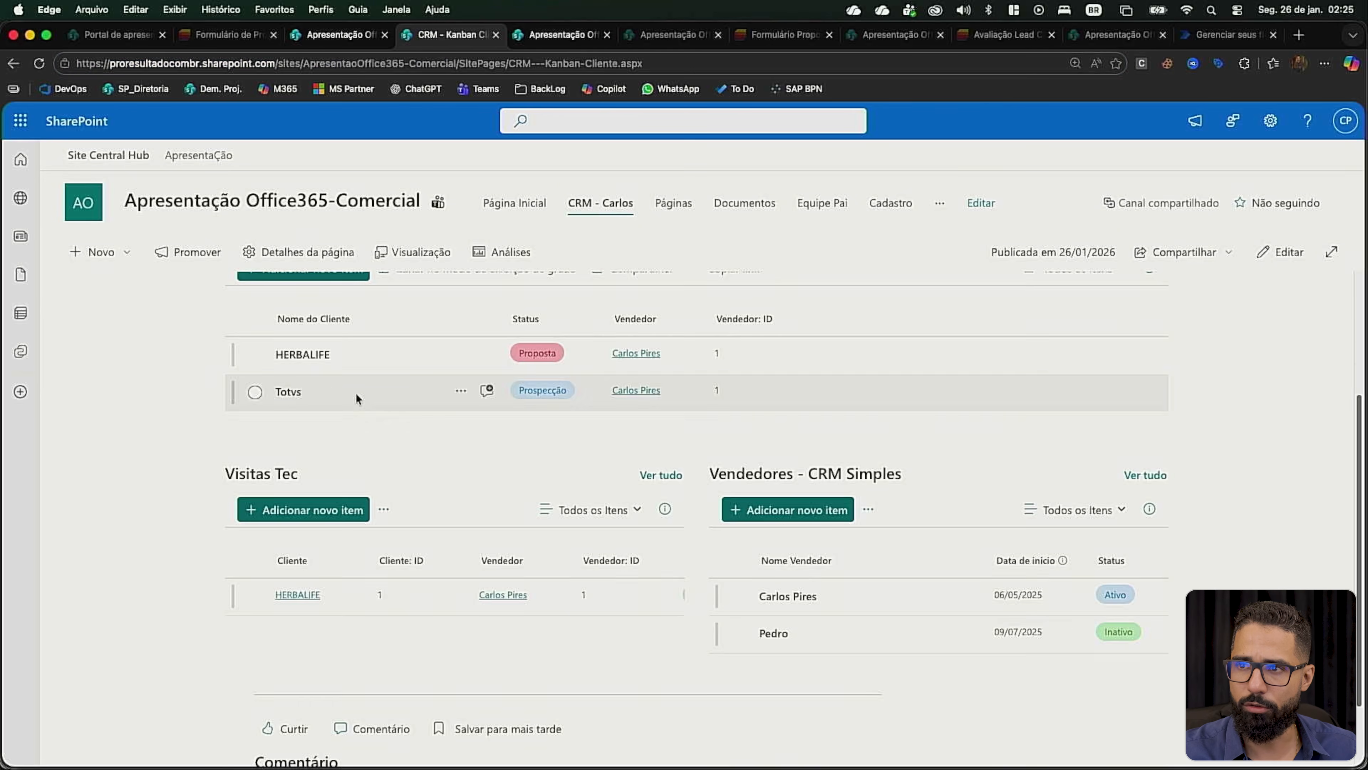
Step: Open the full Oportunidades - Clientes, Vendedores - CRM Simples and Visitas Tec lists in separate new browser tabs
scroll(356, 398, "up", 2)
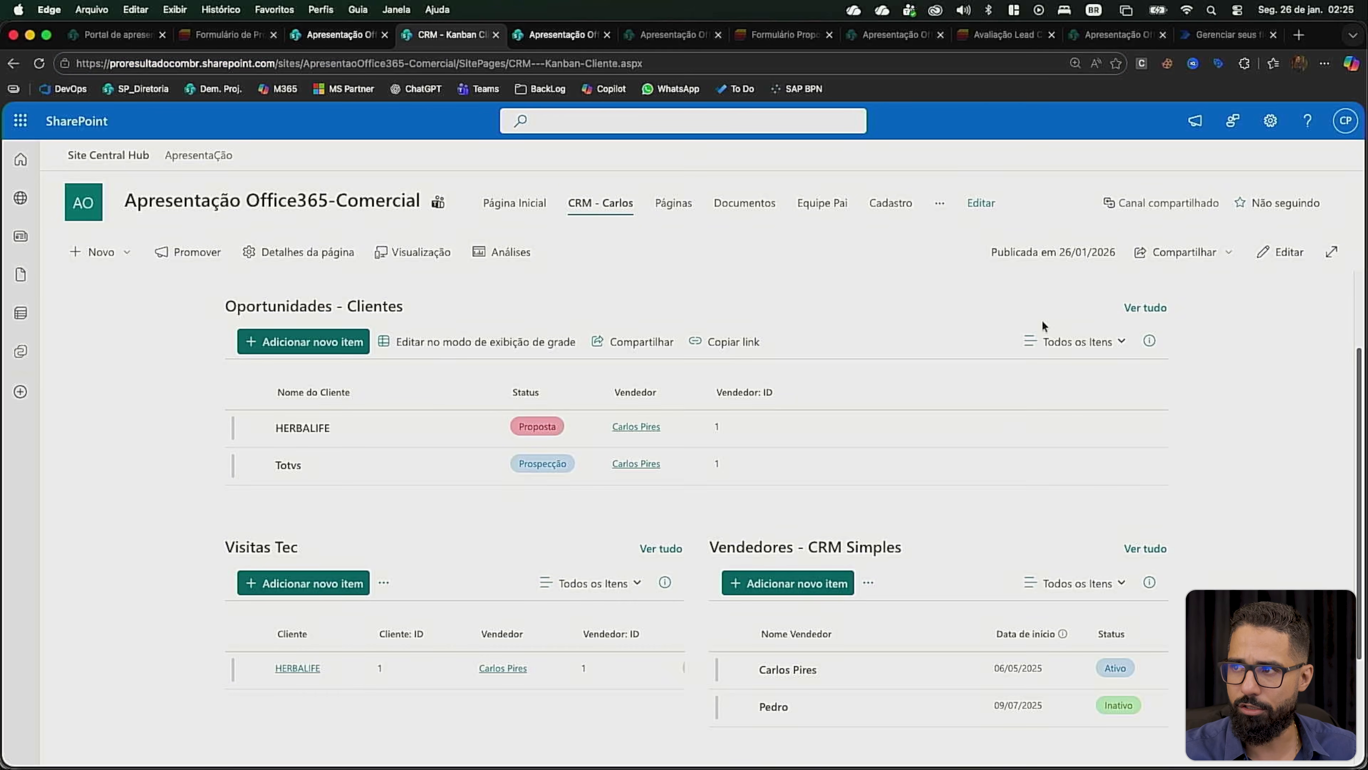
left_click(1131, 307, "super")
left_click(1137, 548, "super")
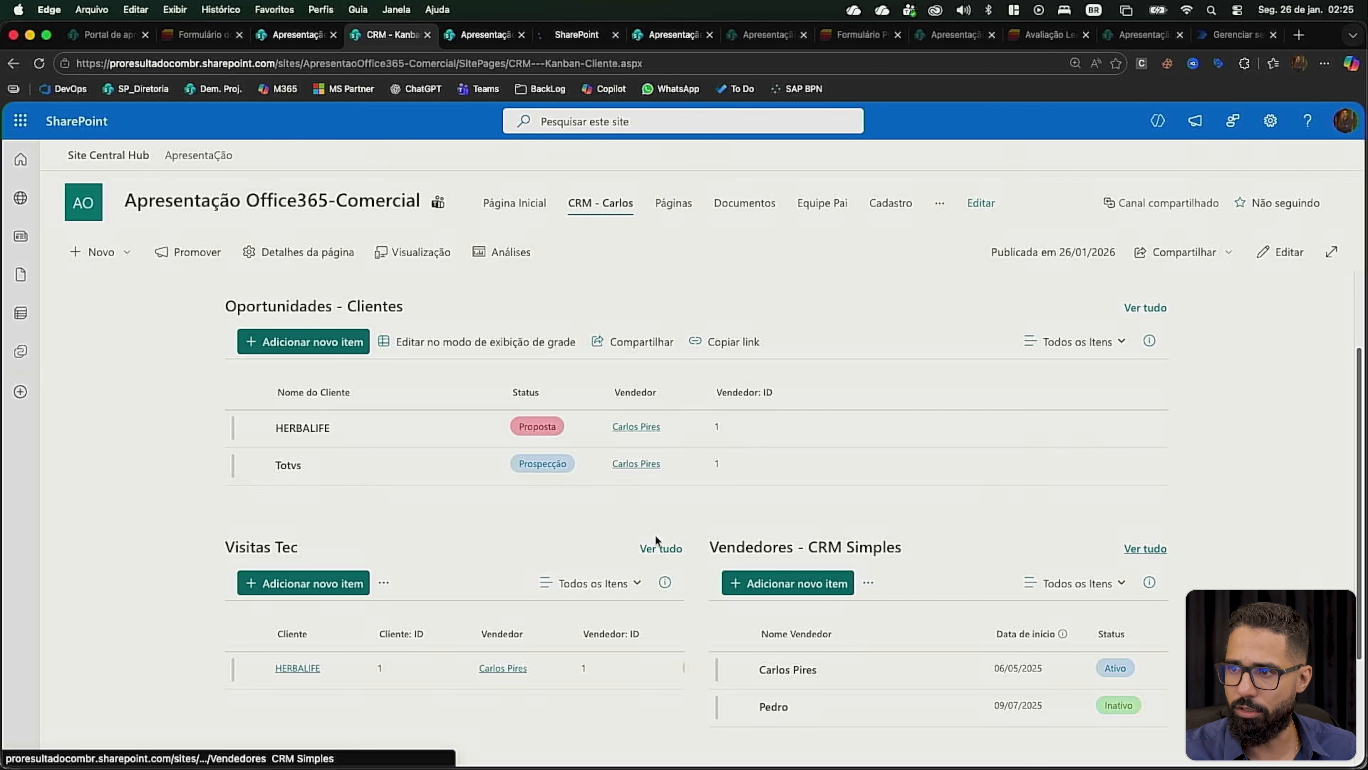
left_click(661, 548, "super")
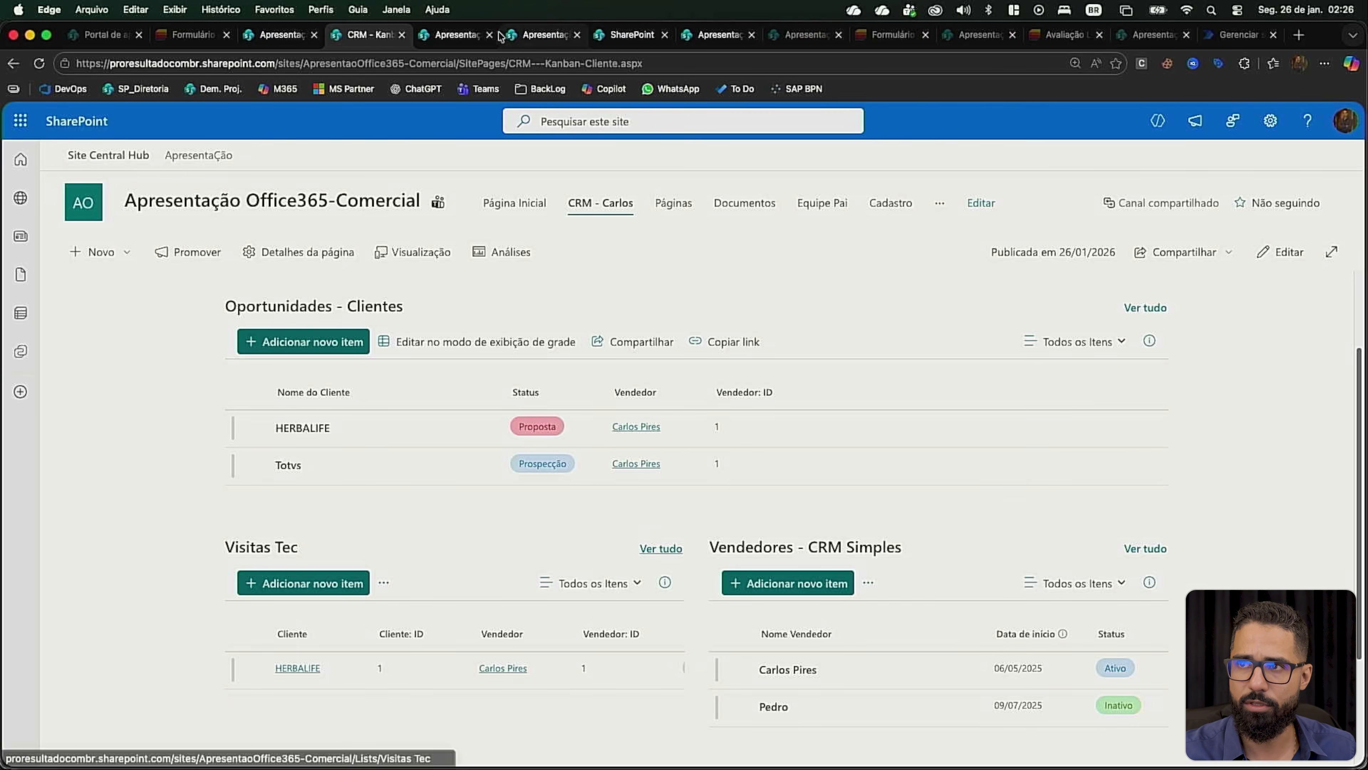
Step: Review the Oportunidades - Clientes, Vendedores - CRM Simples and Visitas Tec lists, and the Oportunidades kanban view
left_click(464, 39)
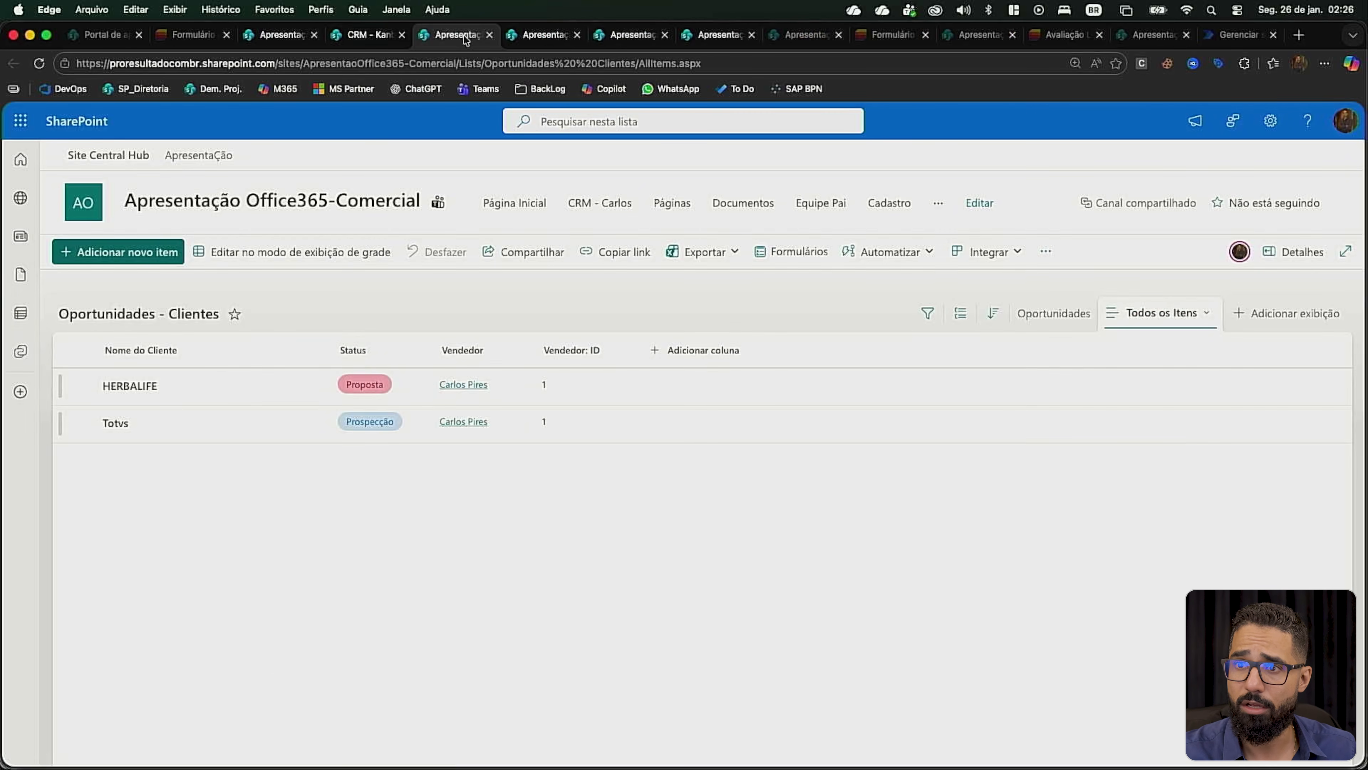
left_click(541, 34)
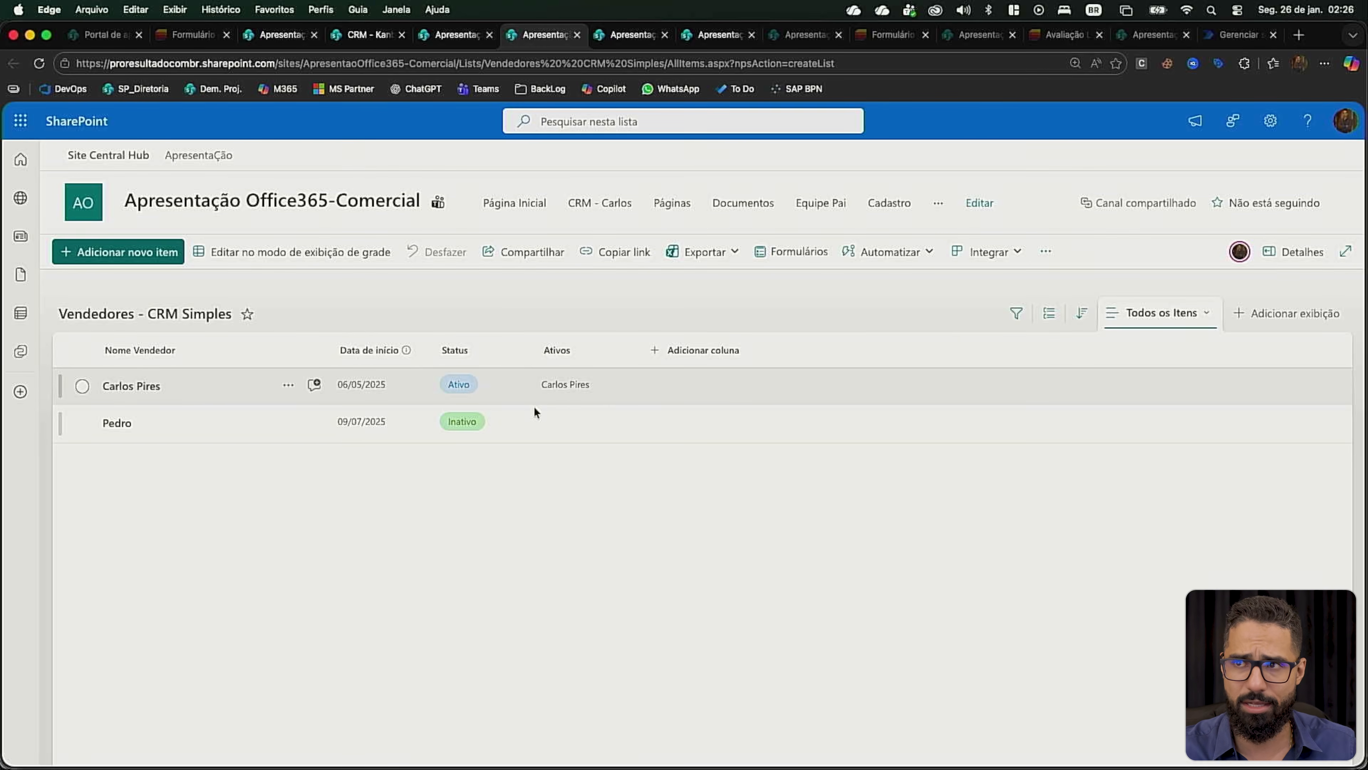
left_click(614, 44)
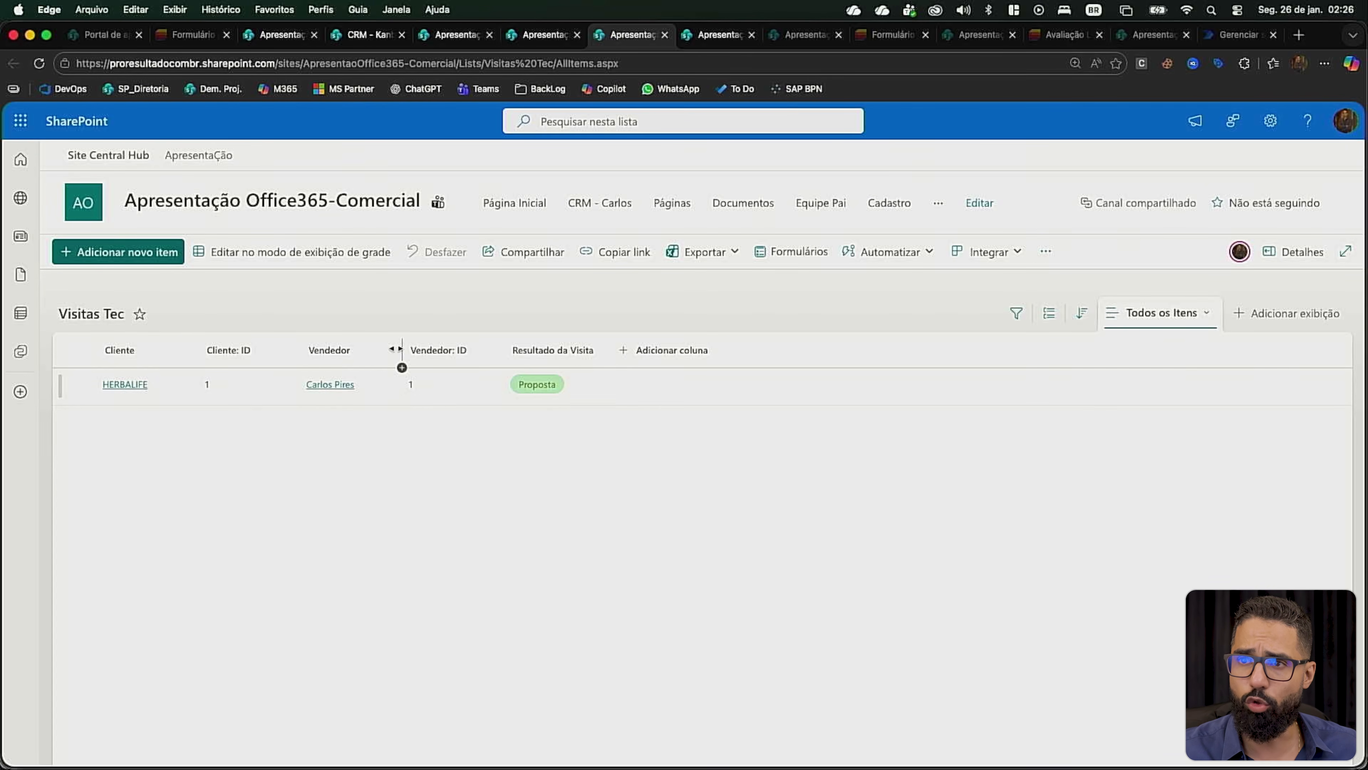
left_click(708, 39)
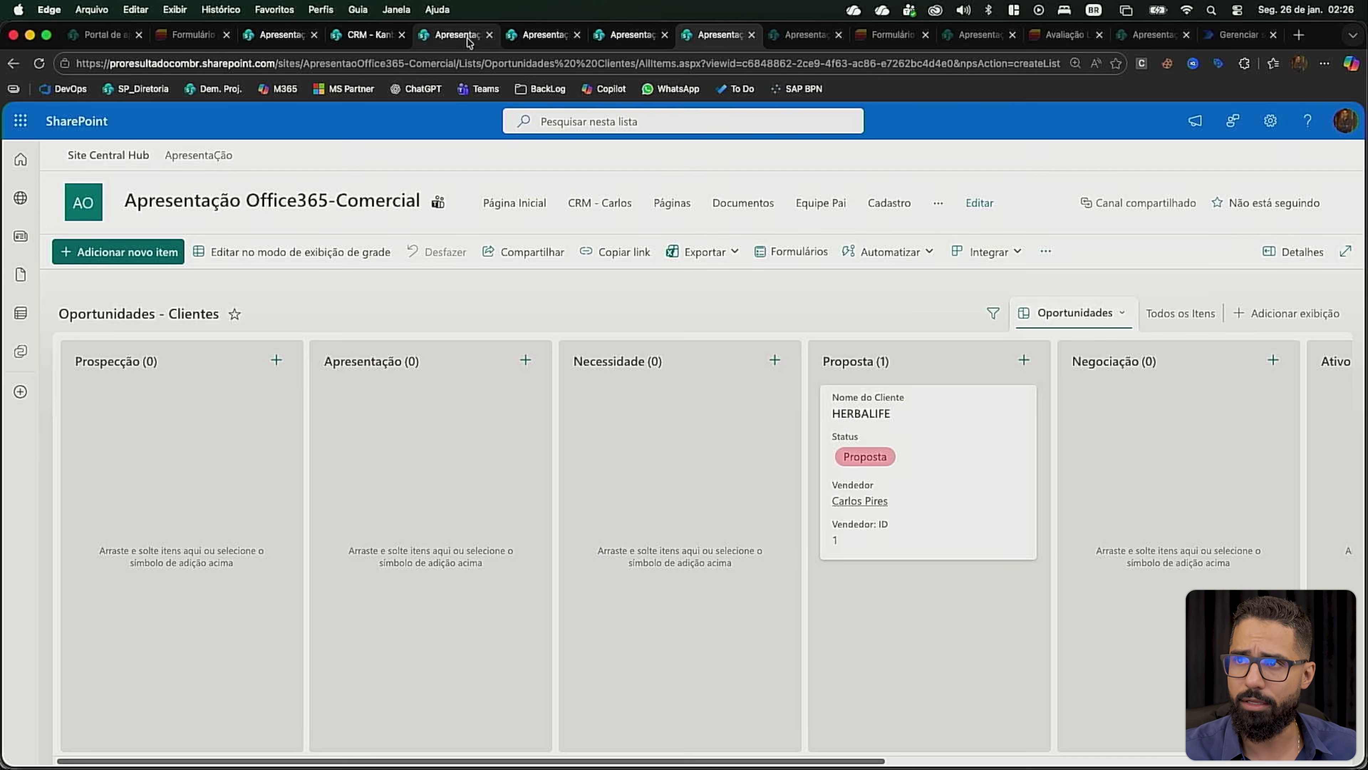
Step: Check the Oportunidades - Clientes list, the Visitas Tec list and the kanban view, ending on the Vendedores - CRM Simples list
left_click(463, 38)
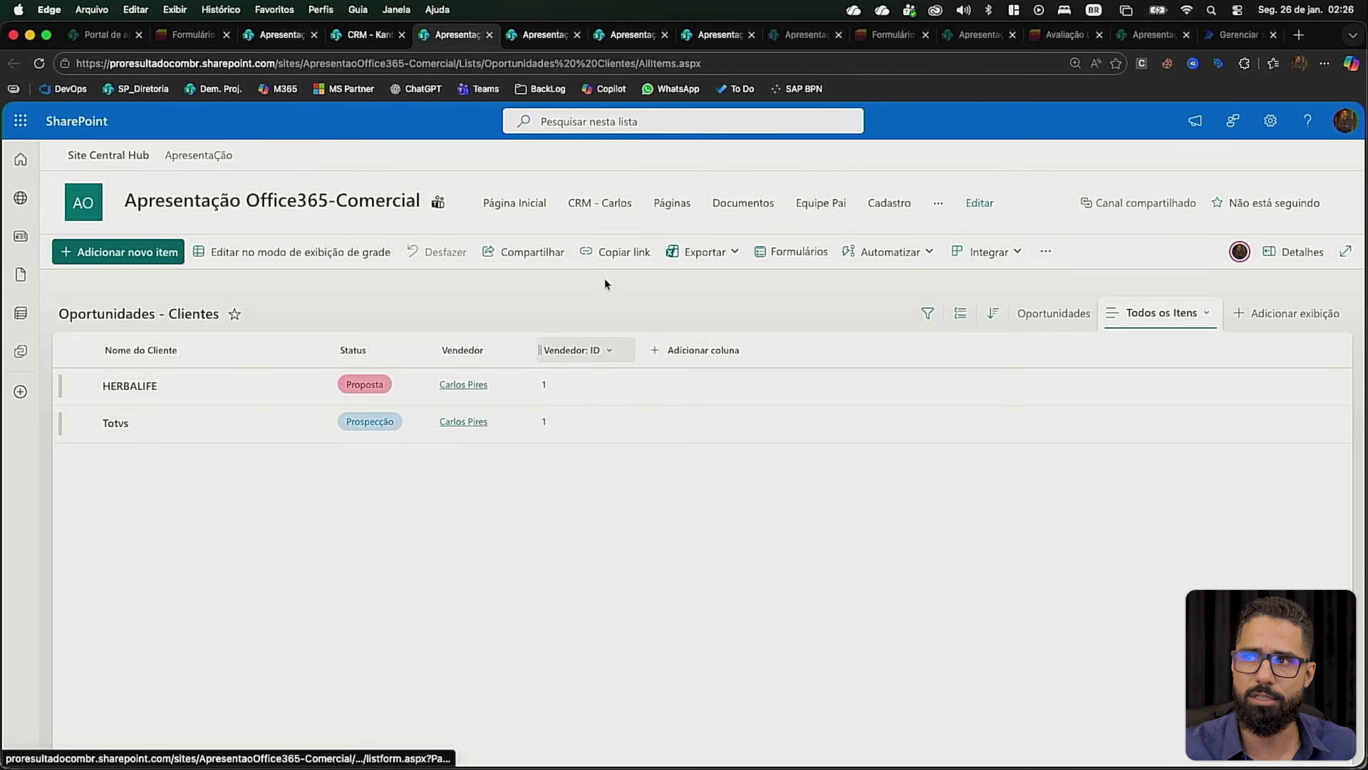
left_click(617, 36)
left_click(712, 37)
left_click(544, 36)
left_click(138, 254)
type("João")
key("Tab")
left_click(433, 393)
left_click(433, 393)
left_click(433, 393)
triple_click(433, 393)
triple_click(433, 393)
triple_click(433, 393)
left_click(368, 480)
left_click(346, 412)
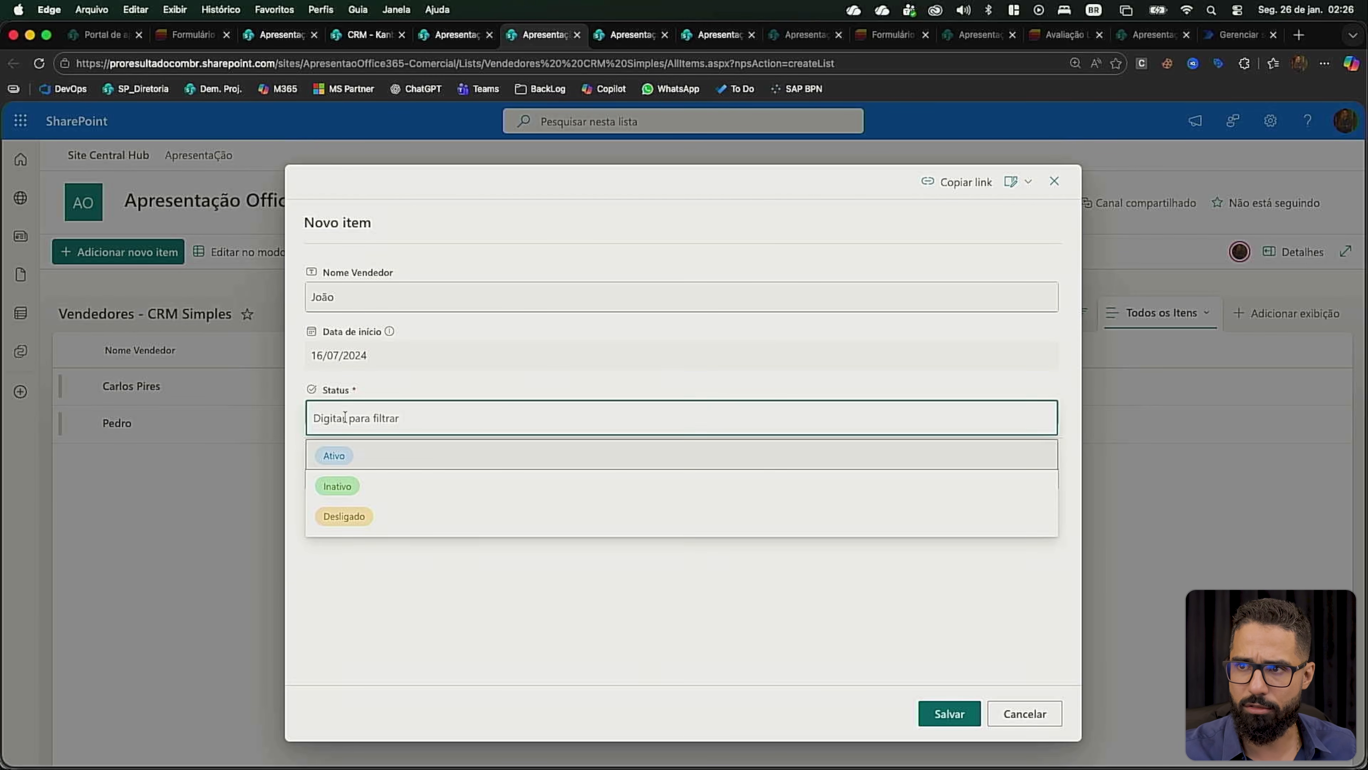
left_click(334, 455)
left_click(1008, 717)
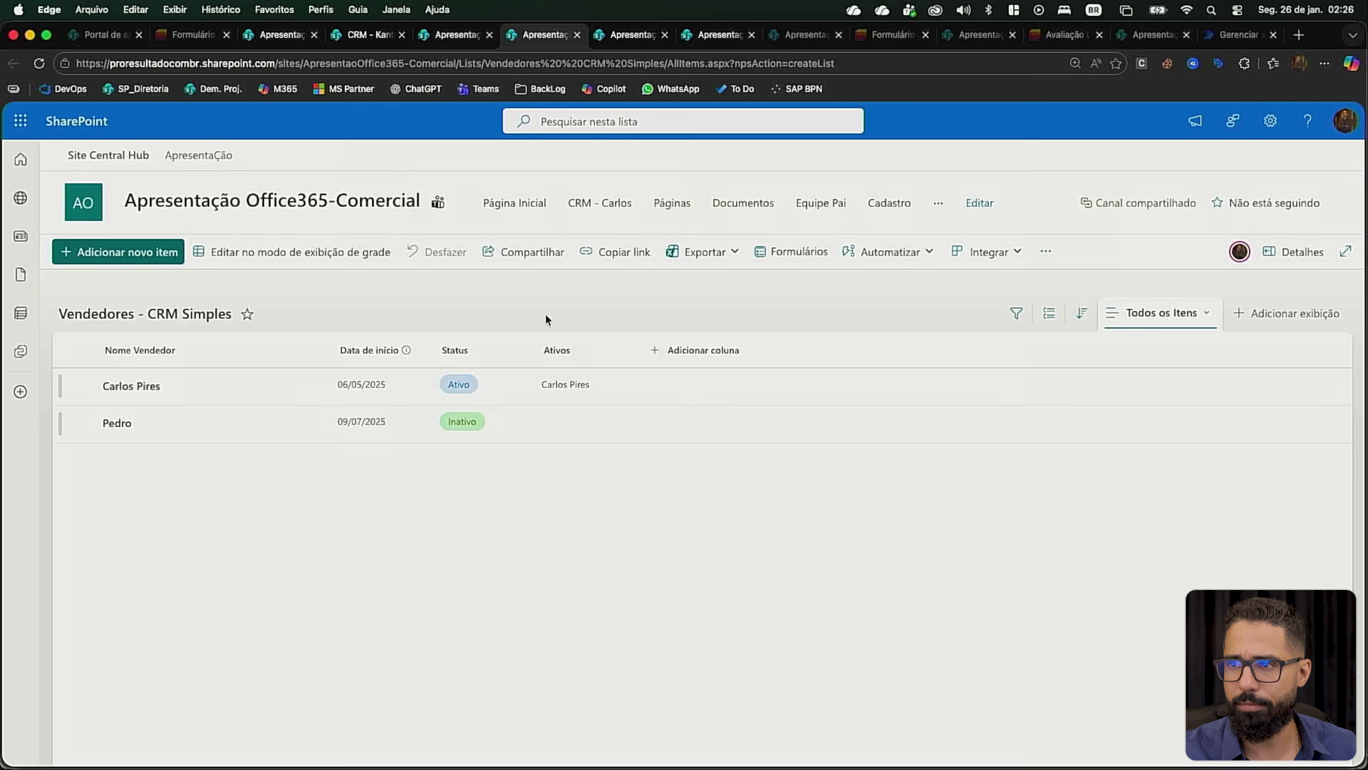
Step: Turn off the unique-values requirement for the Status column of Vendedores - CRM Simples and save the column
left_click(481, 348)
mouse_move(538, 494)
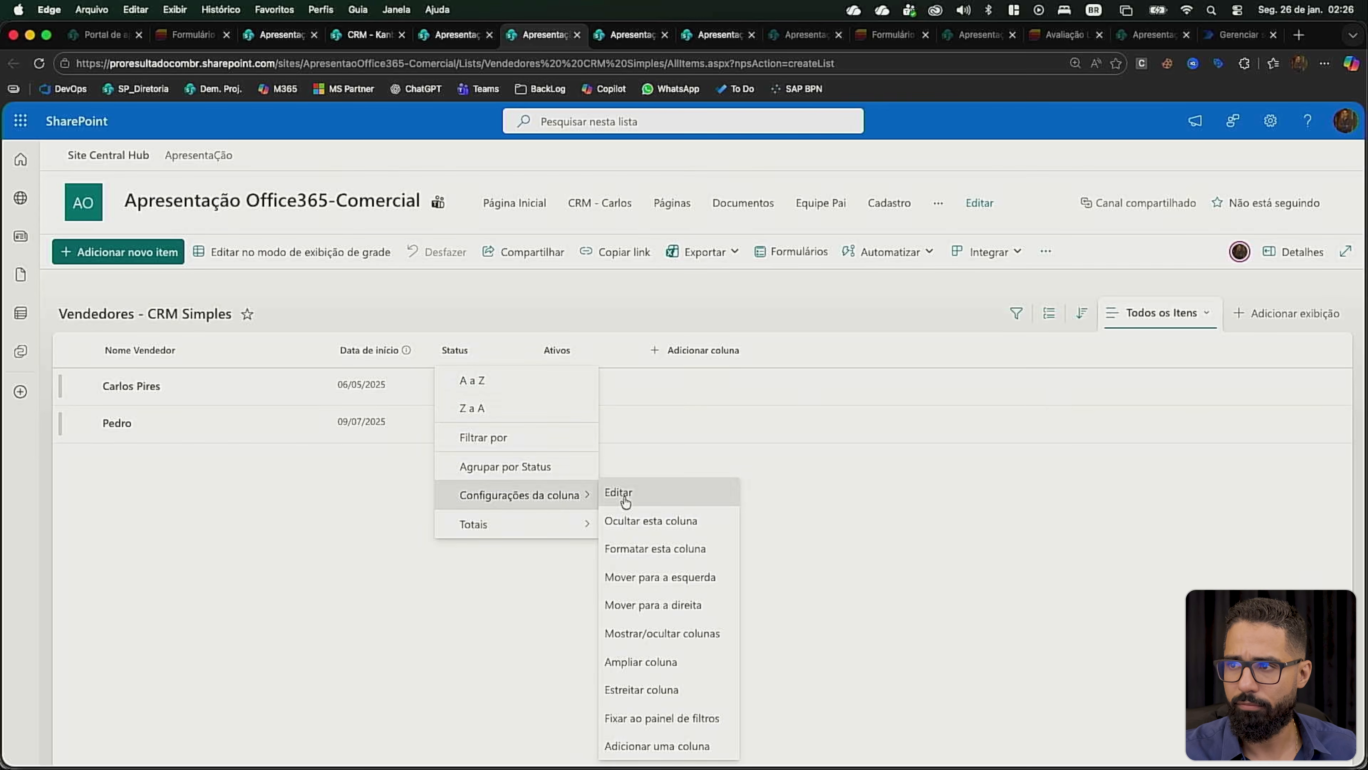
left_click(619, 489)
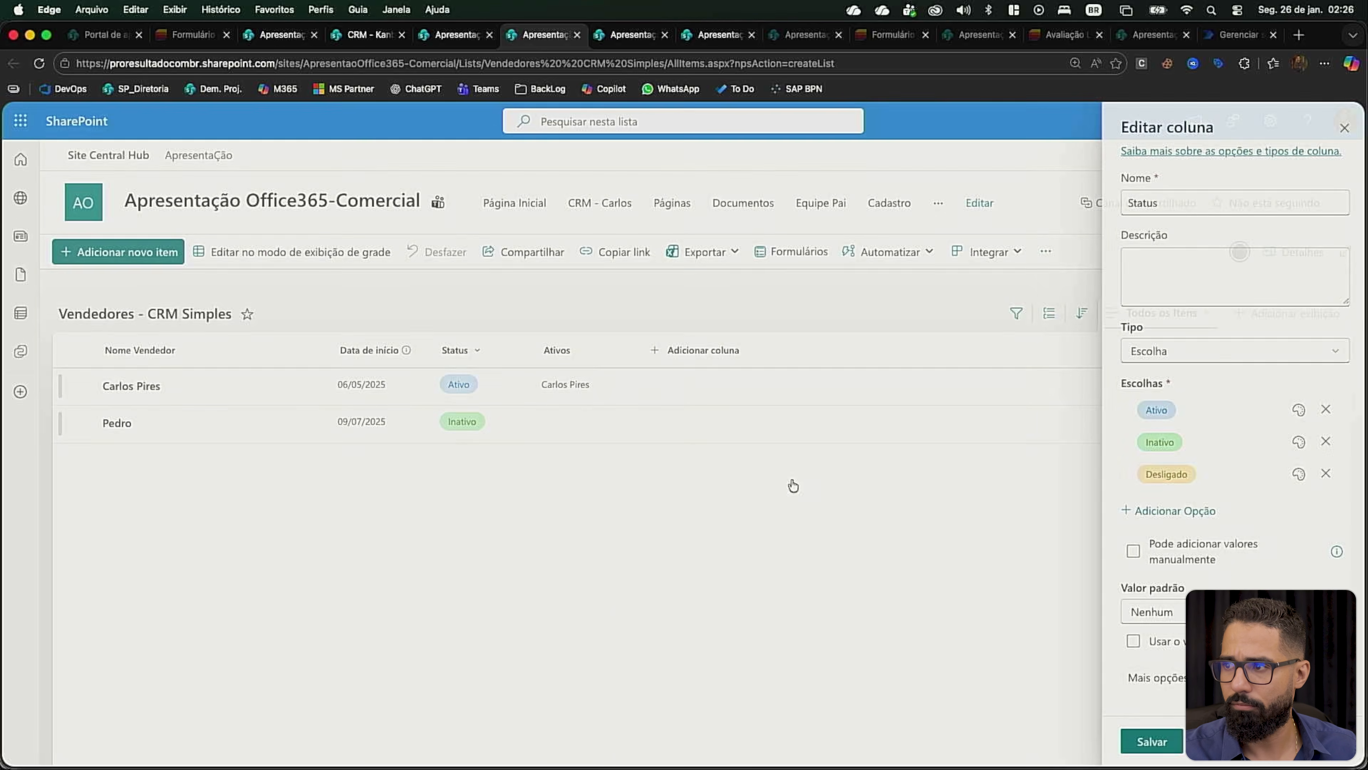
left_click(1154, 677)
scroll(1158, 593, "down", 5)
left_click(1135, 604)
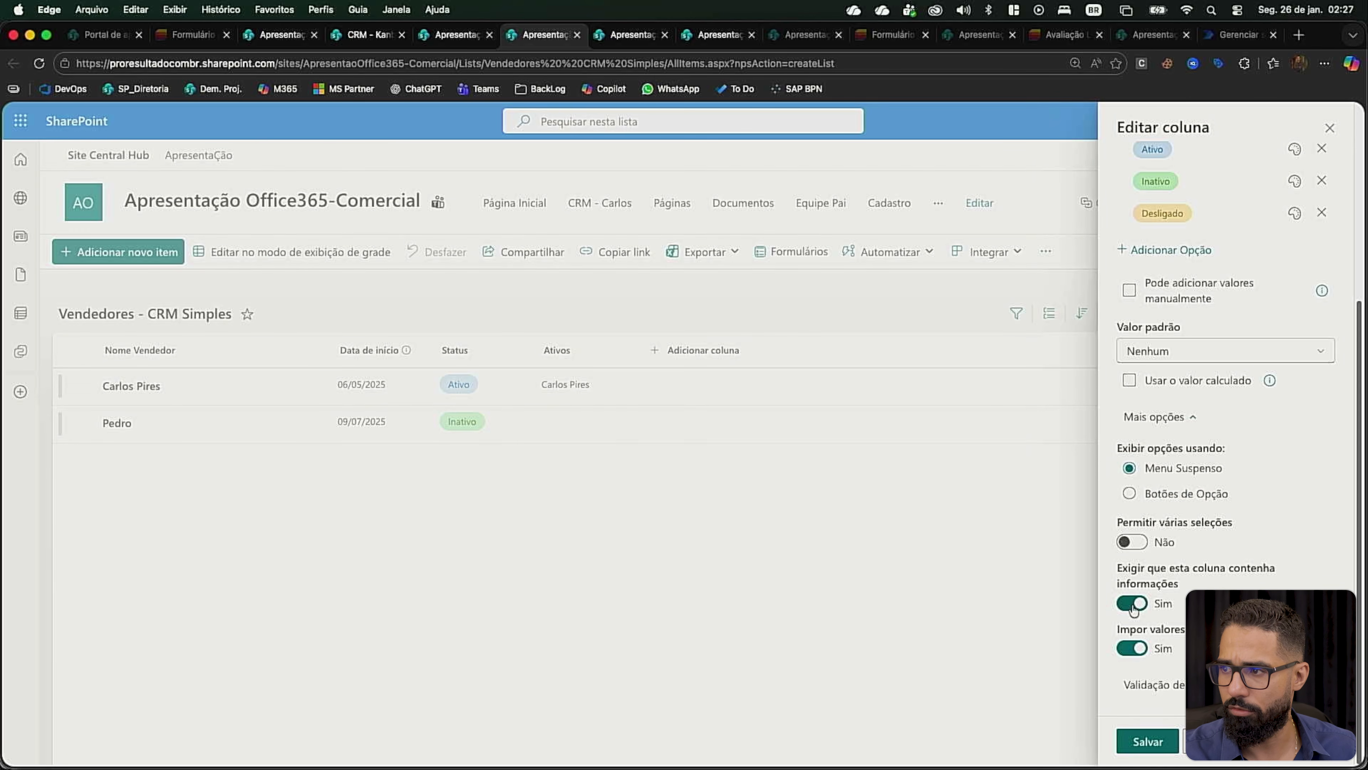
left_click(1132, 648)
left_click(1146, 741)
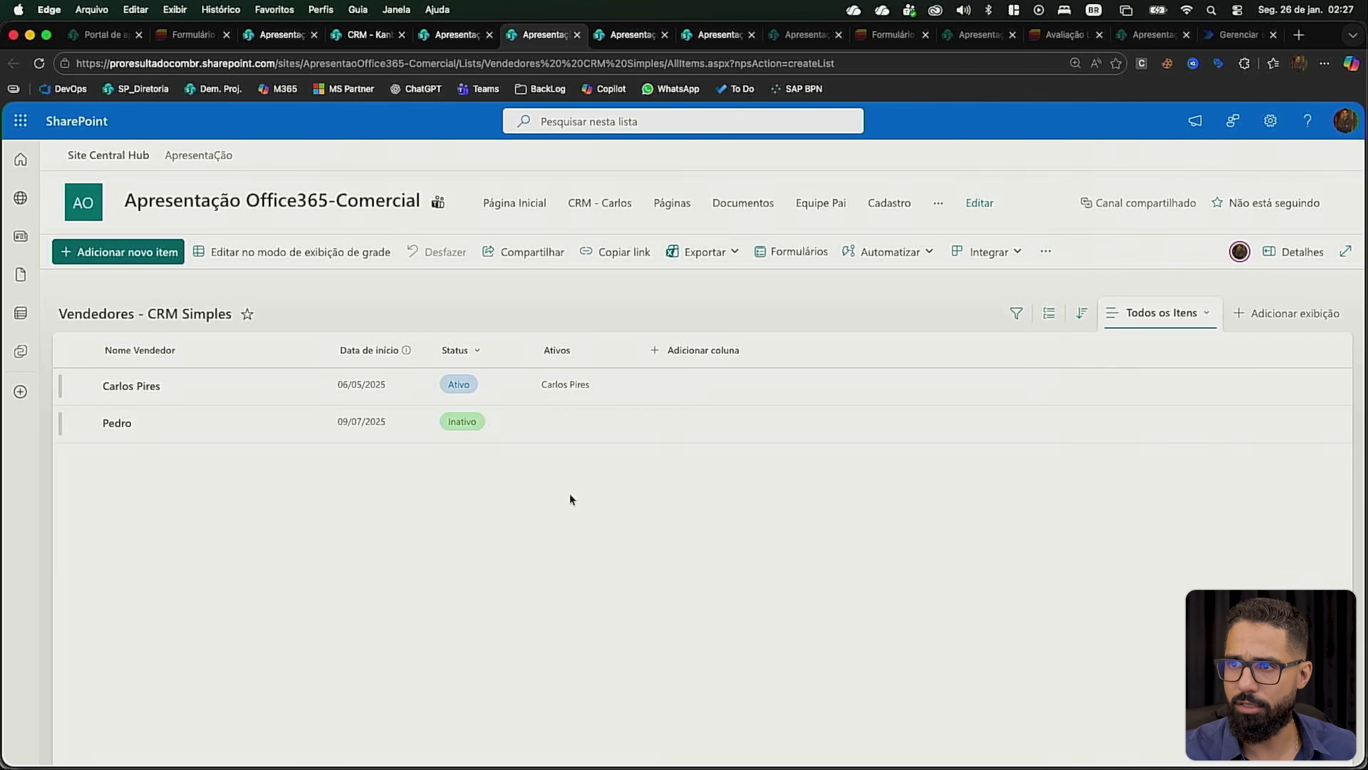
Step: Start a new Vendedores - CRM Simples item with the new salesperson's name and status Ativo
left_click(128, 253)
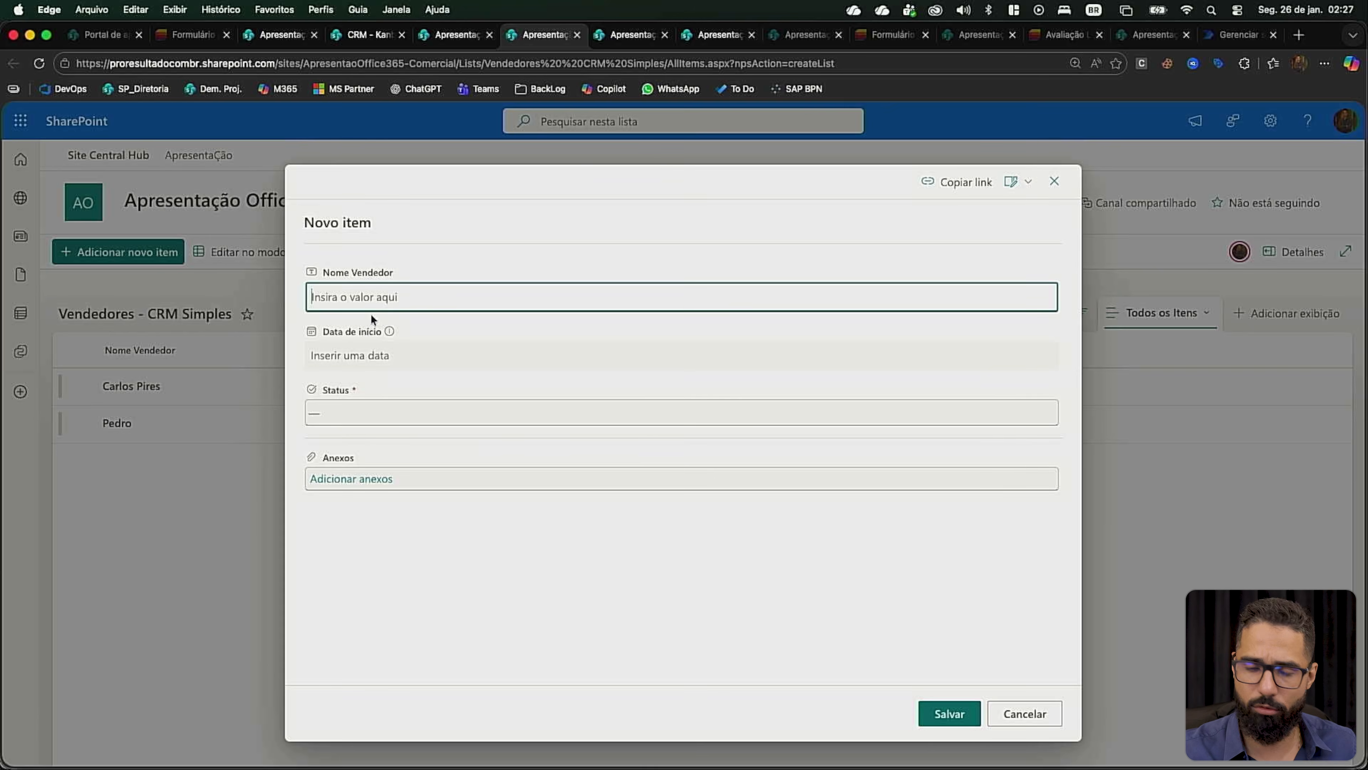
type("João")
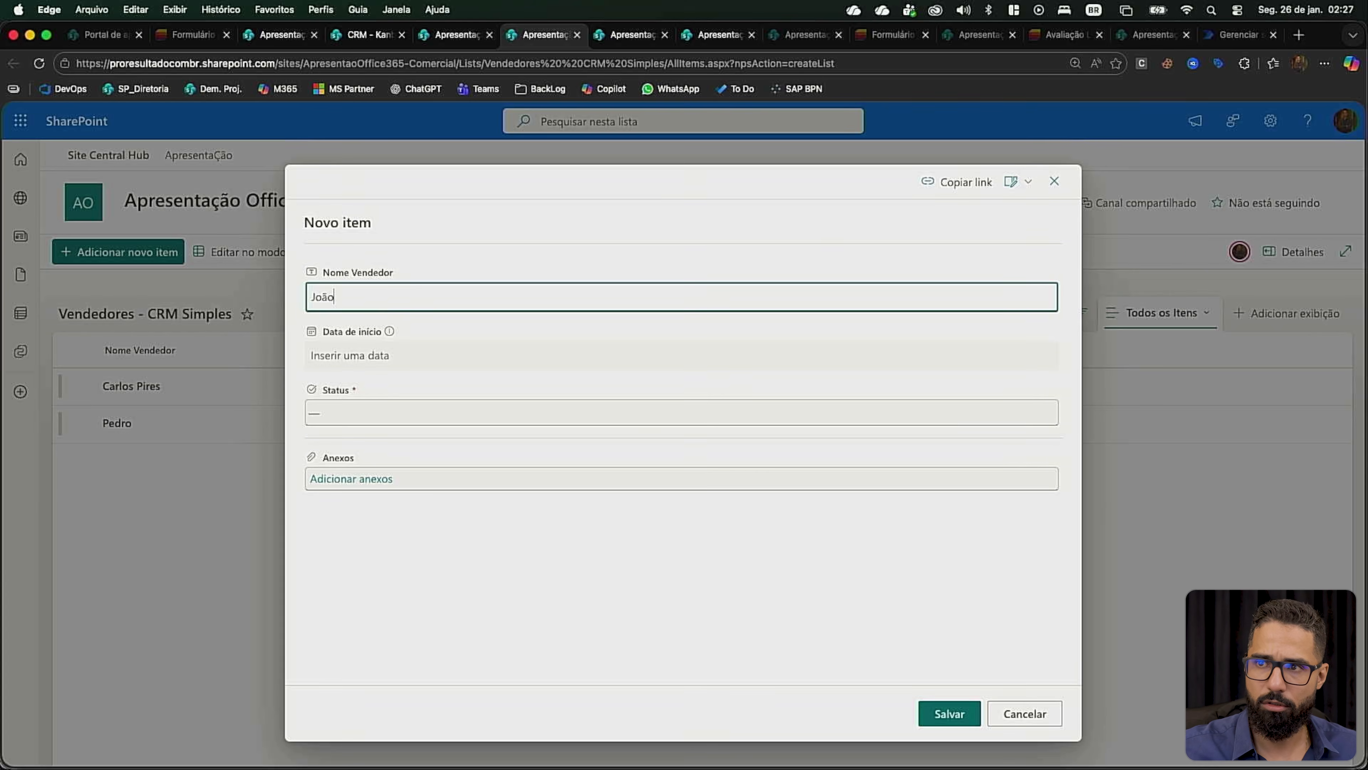
left_click(408, 412)
left_click(368, 457)
Step: Set the new salesperson's start date to 07/08/2024 and save the item
left_click(367, 357)
left_click(434, 395)
left_click(434, 395)
left_click(433, 395)
left_click(434, 395)
left_click(434, 395)
left_click(434, 395)
left_click(434, 395)
left_click(433, 396)
left_click(433, 395)
left_click(434, 395)
left_click(434, 395)
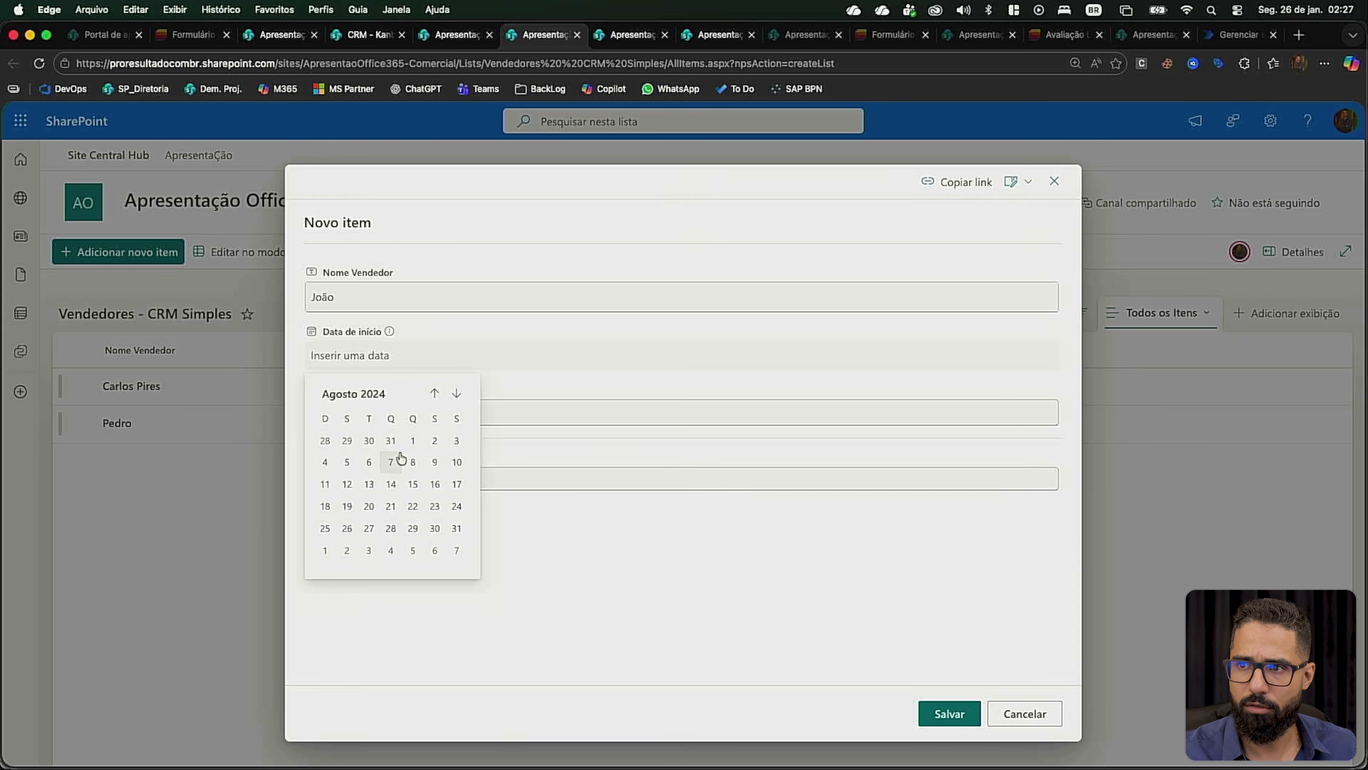
left_click(390, 455)
left_click(954, 724)
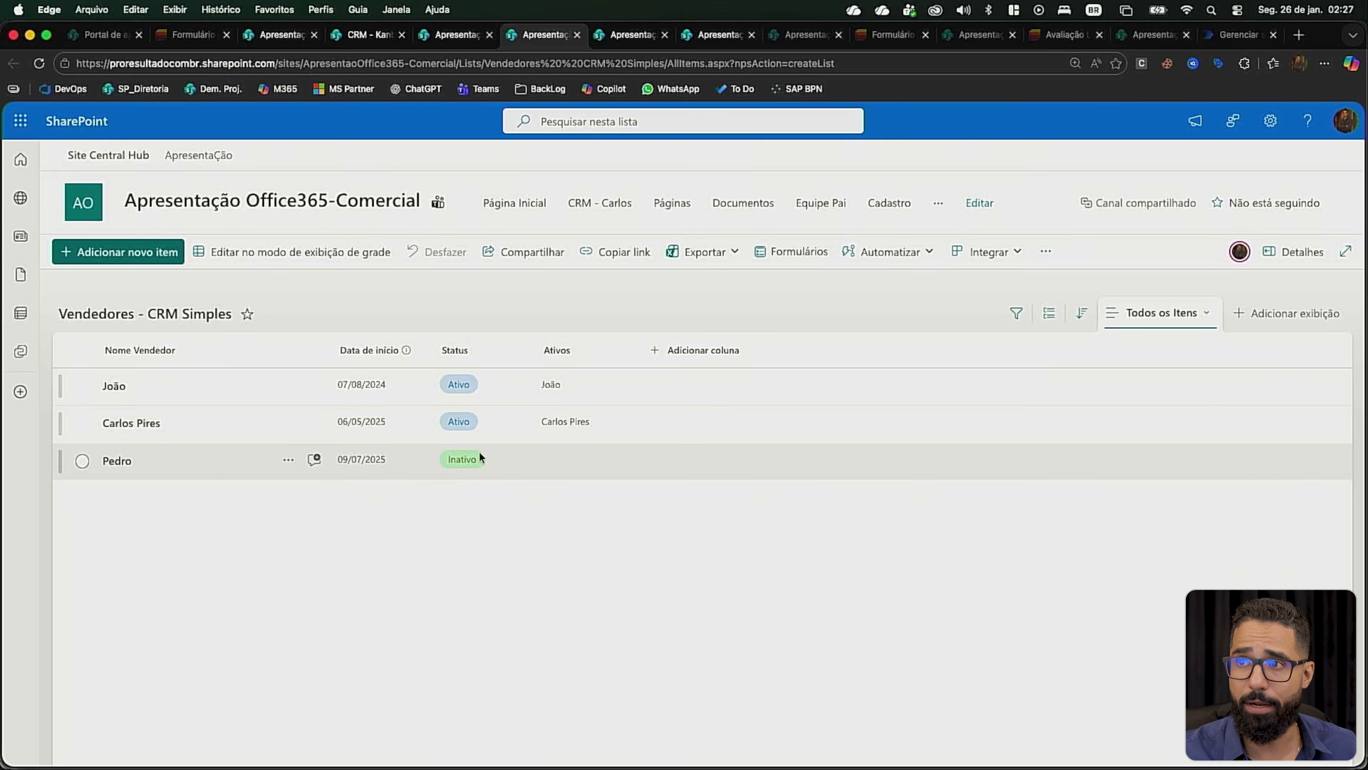
Step: In Oportunidades - Clientes, reassign the Totvs opportunity to the newly added salesperson and close the item
left_click(458, 35)
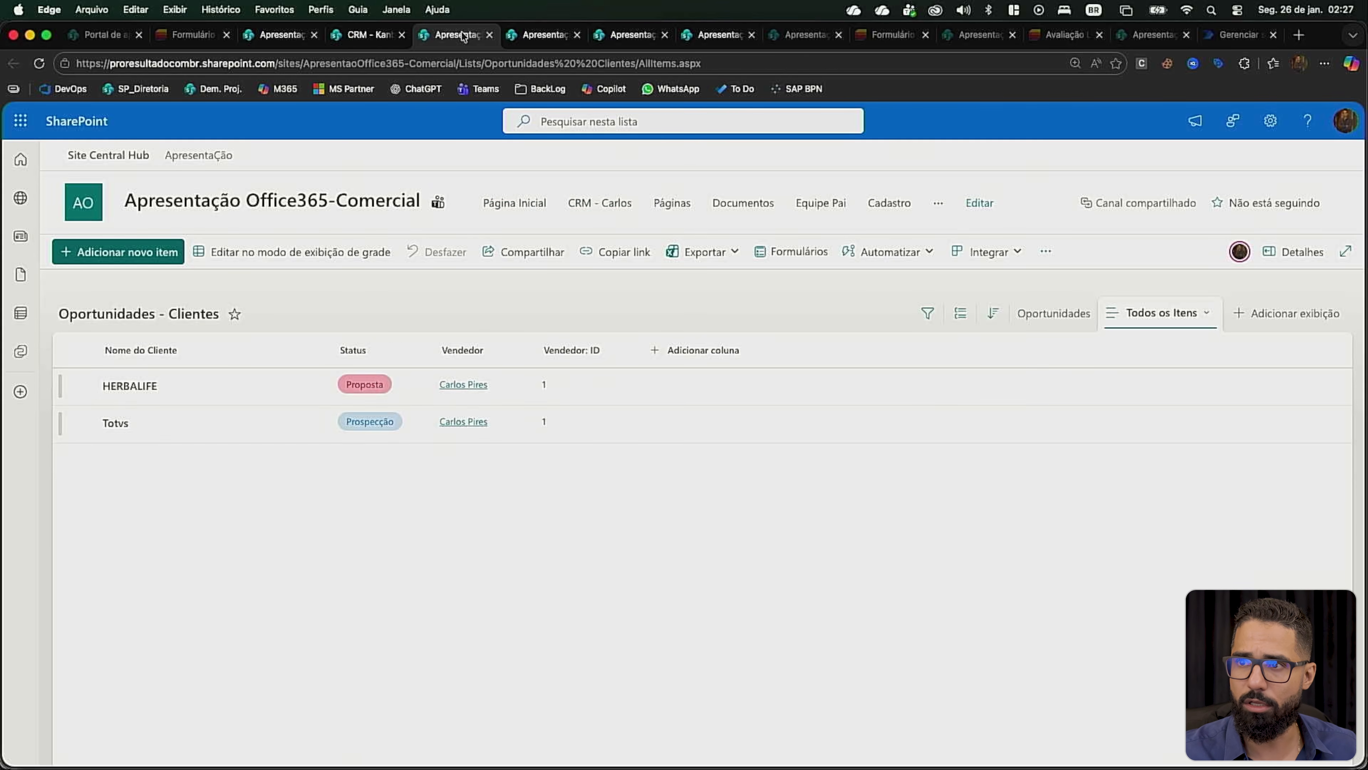
left_click(130, 422)
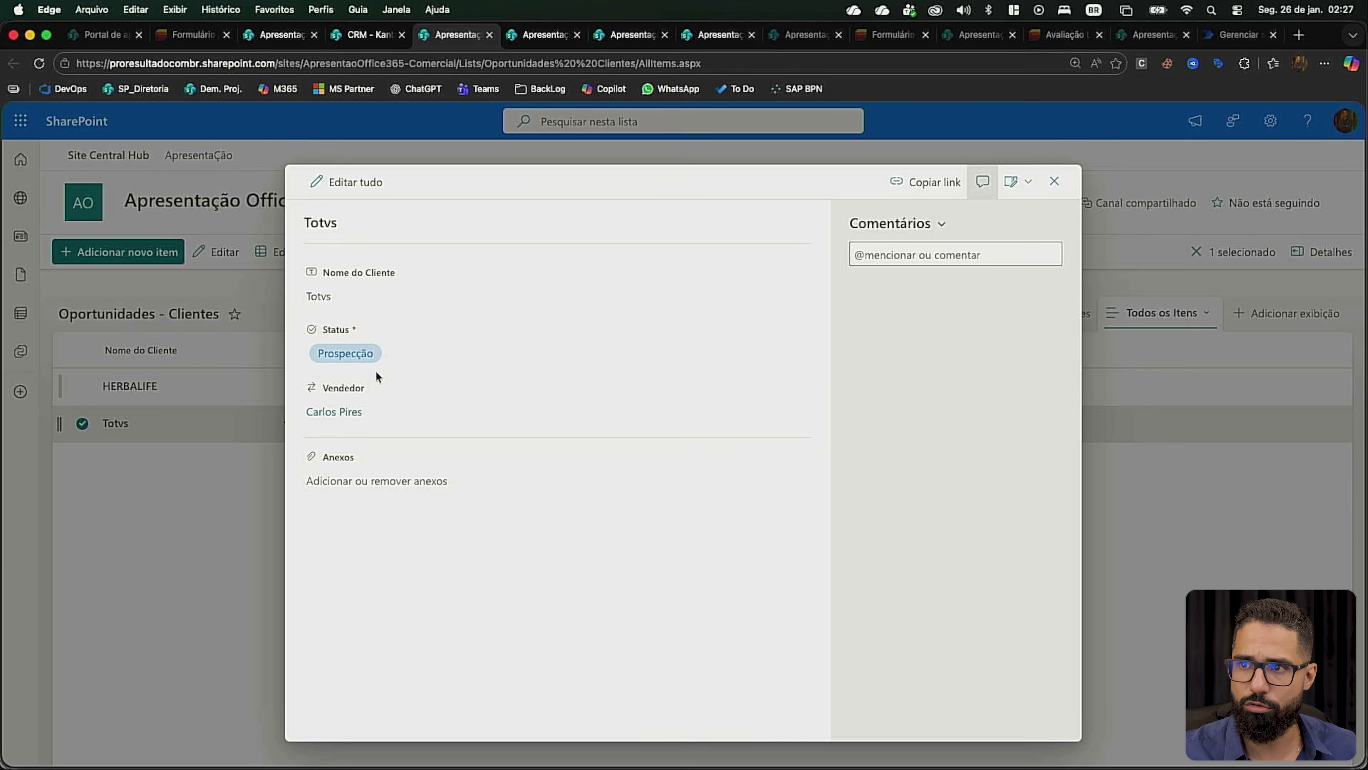
left_click(388, 410)
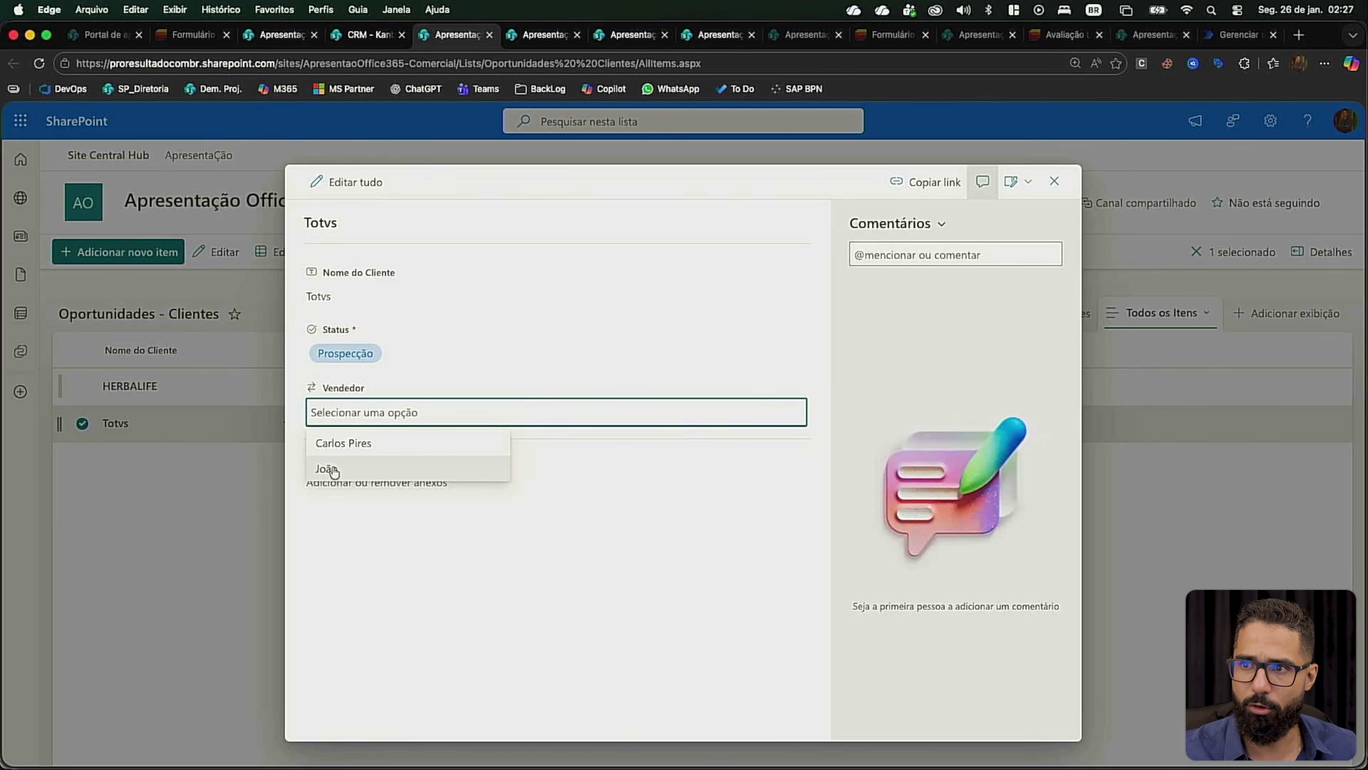
left_click(348, 468)
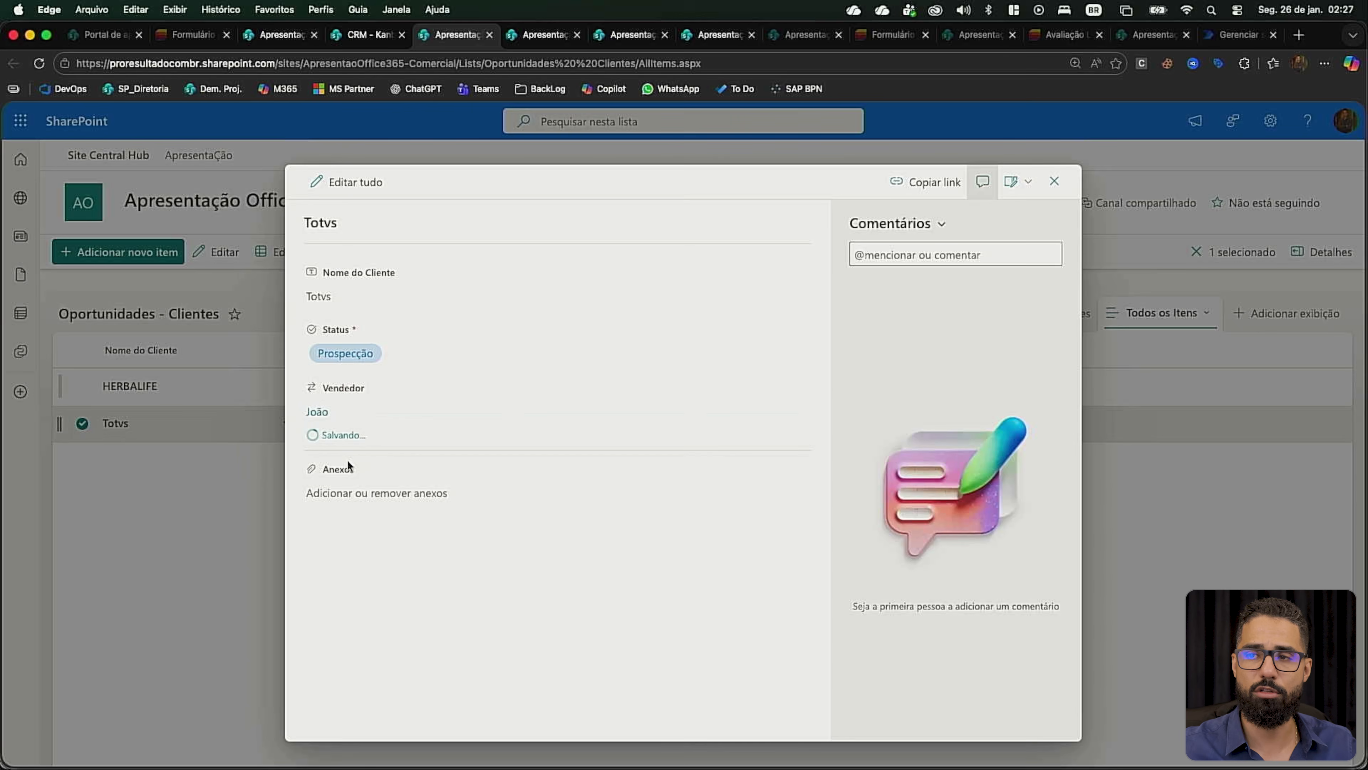
left_click(1051, 183)
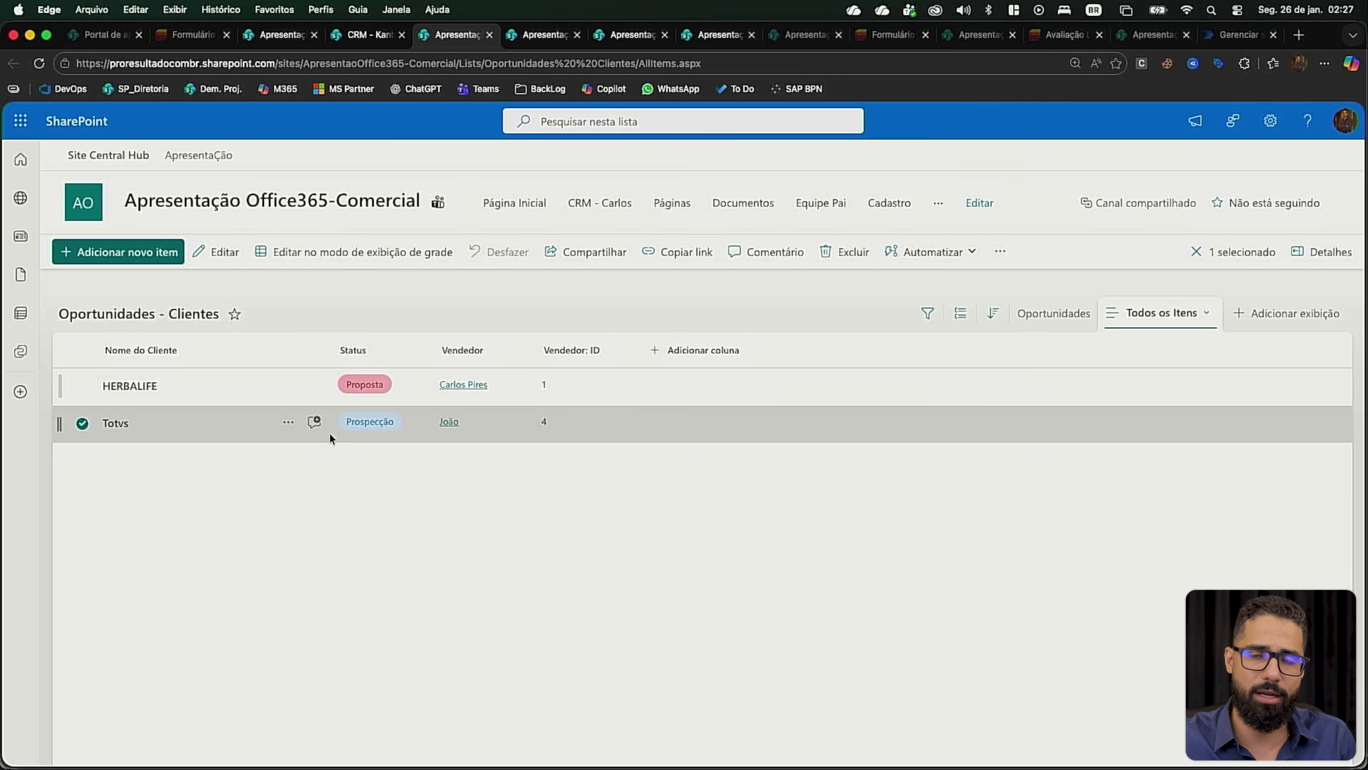
Step: Add a single-line text column named Situação to the Oportunidades - Clientes list
left_click(722, 350)
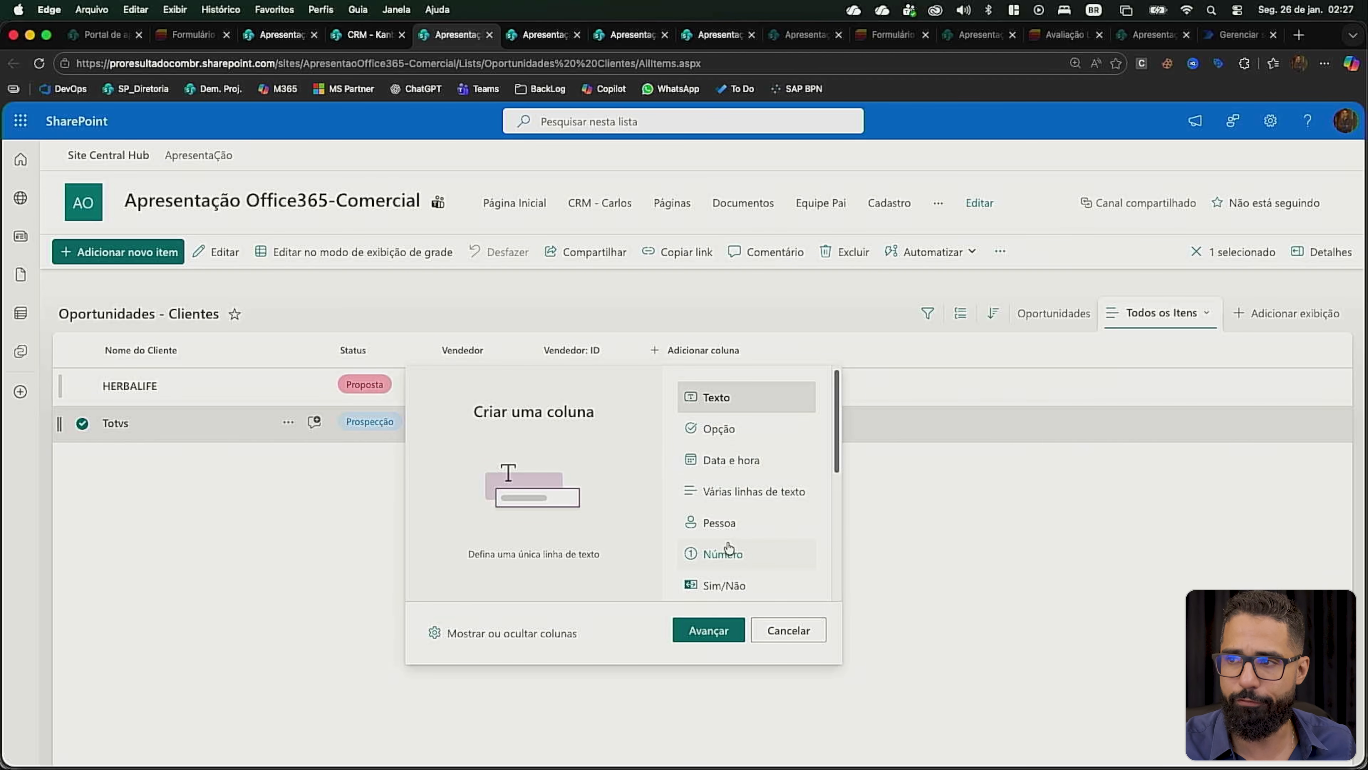
scroll(749, 542, "down", 1)
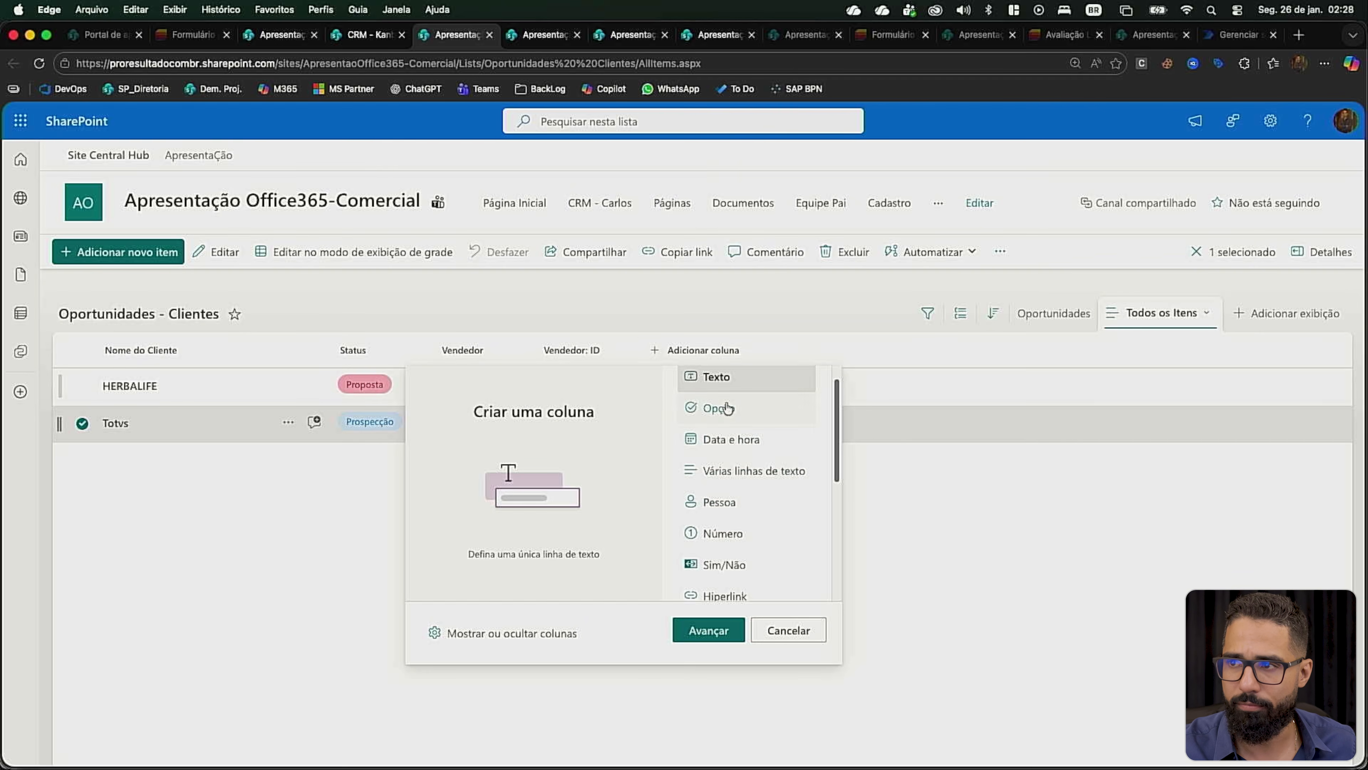
left_click(733, 374)
left_click(723, 349)
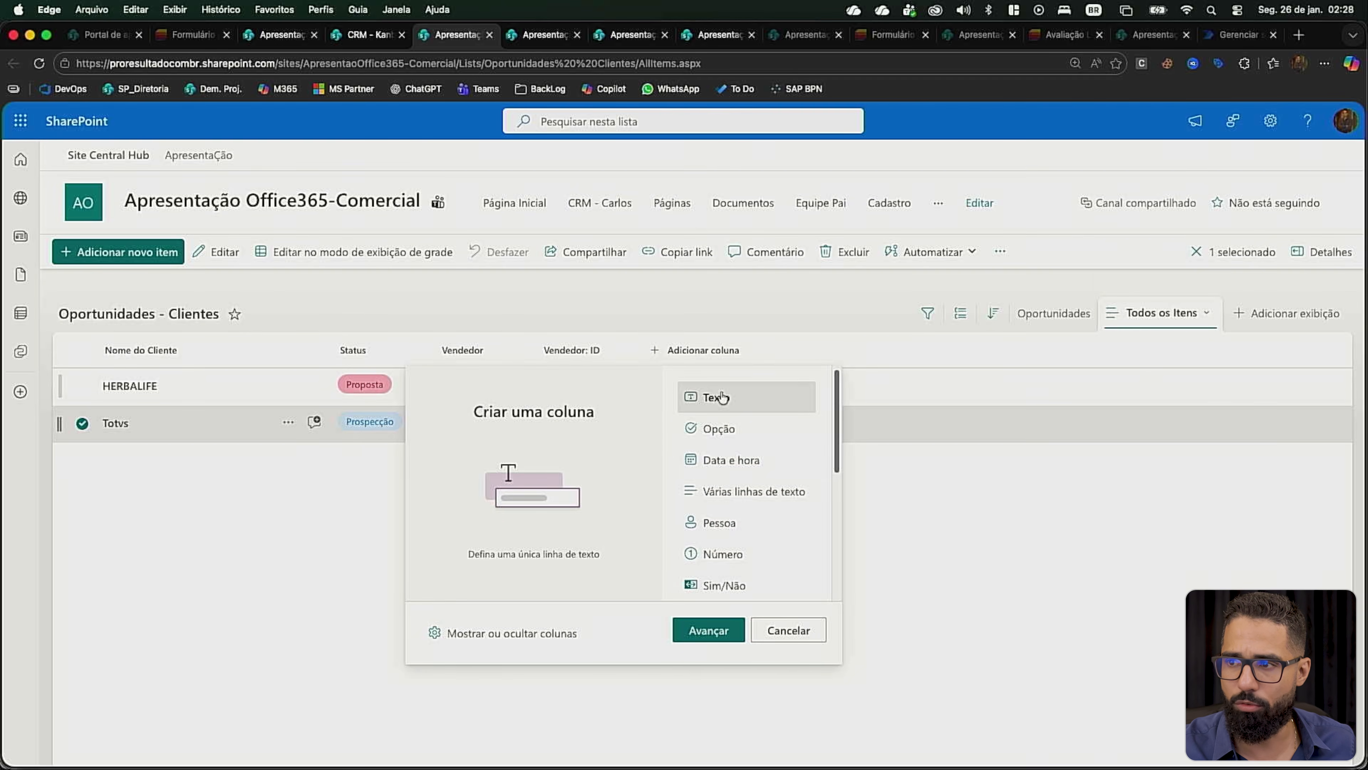
double_click(722, 398)
type("Siutuação")
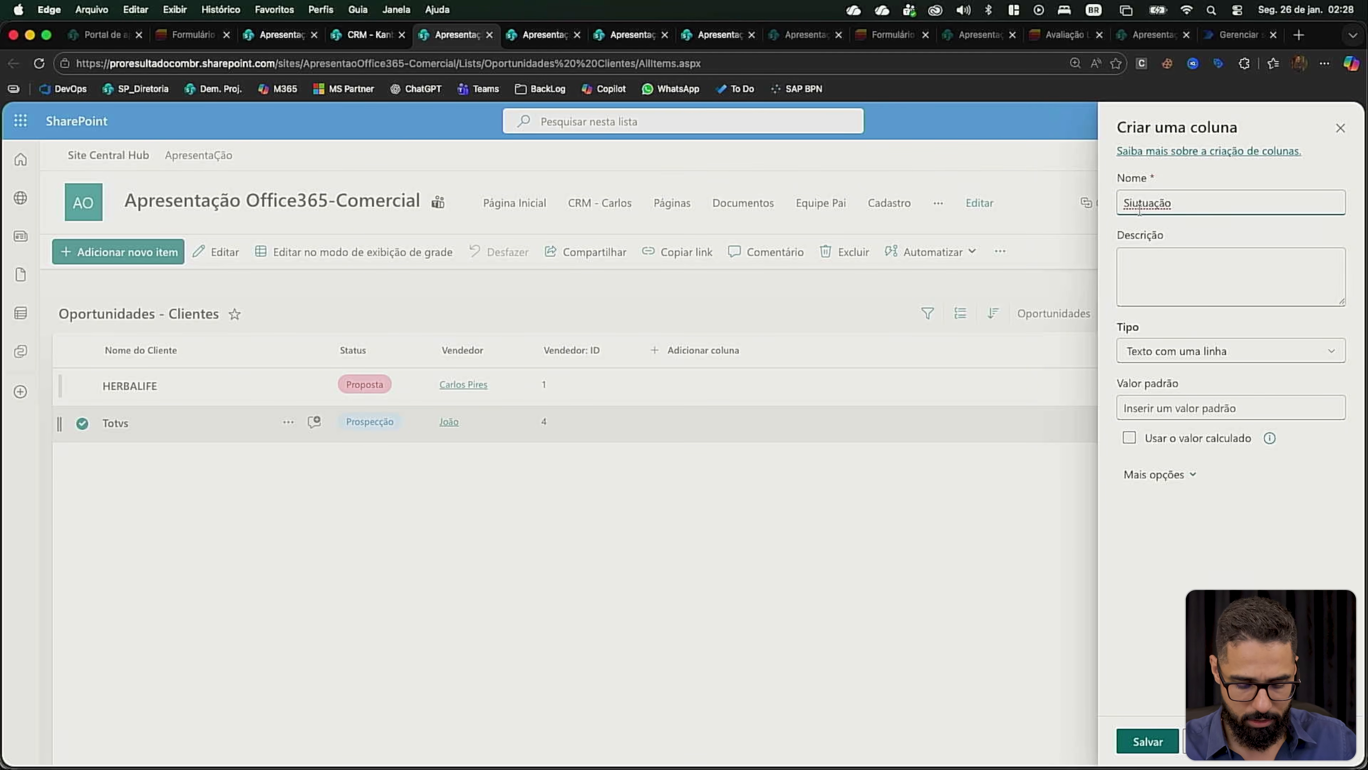
key("Delete")
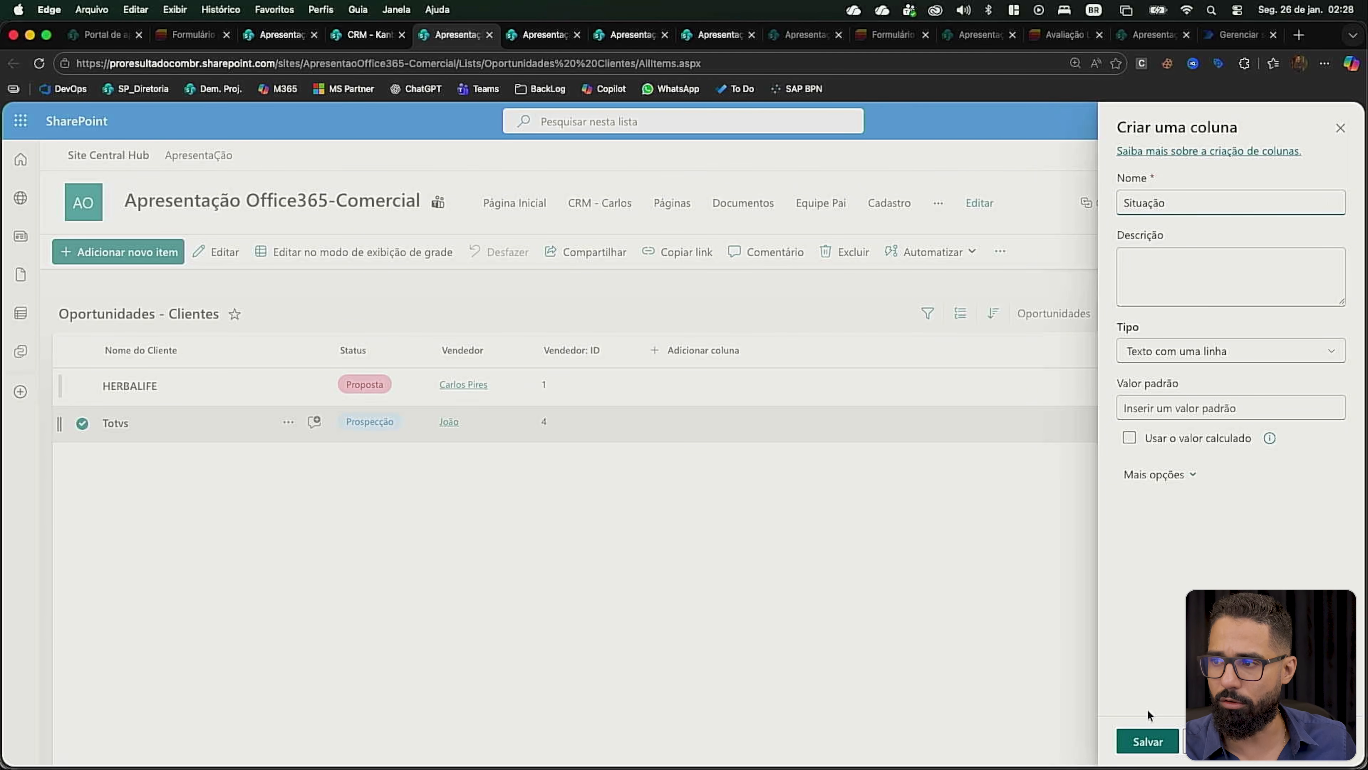
left_click(1148, 741)
Step: Add a single-line text column named Problema (Desafio) to the Oportunidades - Clientes list
left_click(822, 350)
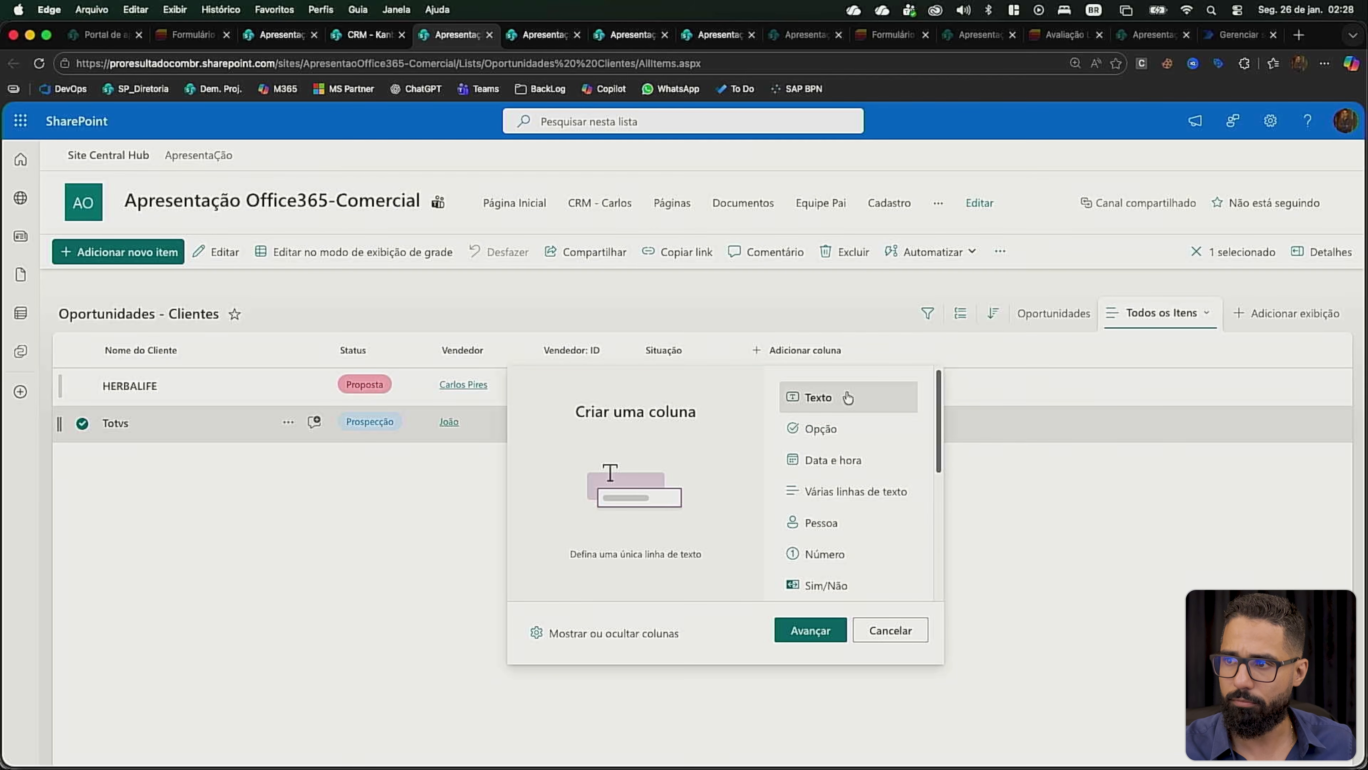
left_click(811, 630)
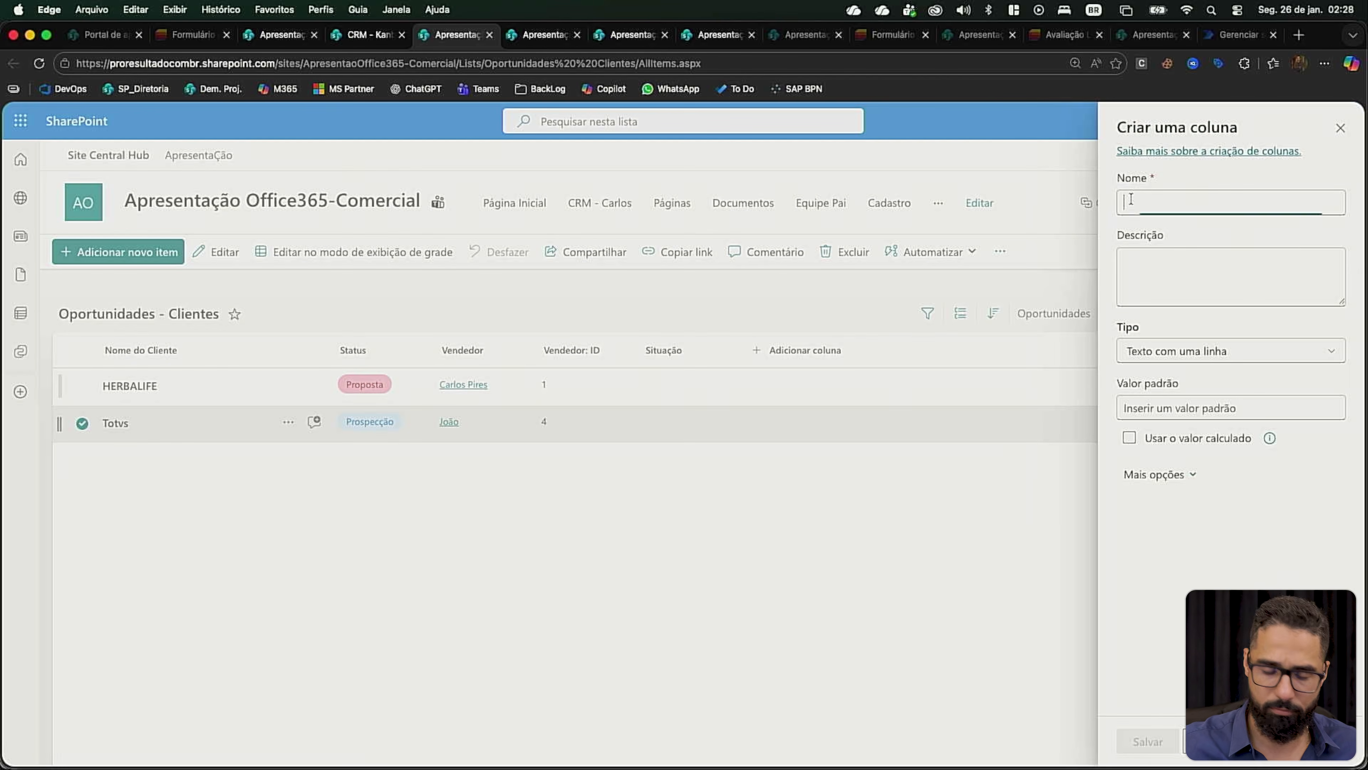
left_click(1158, 202)
type("Problema (Desafio")
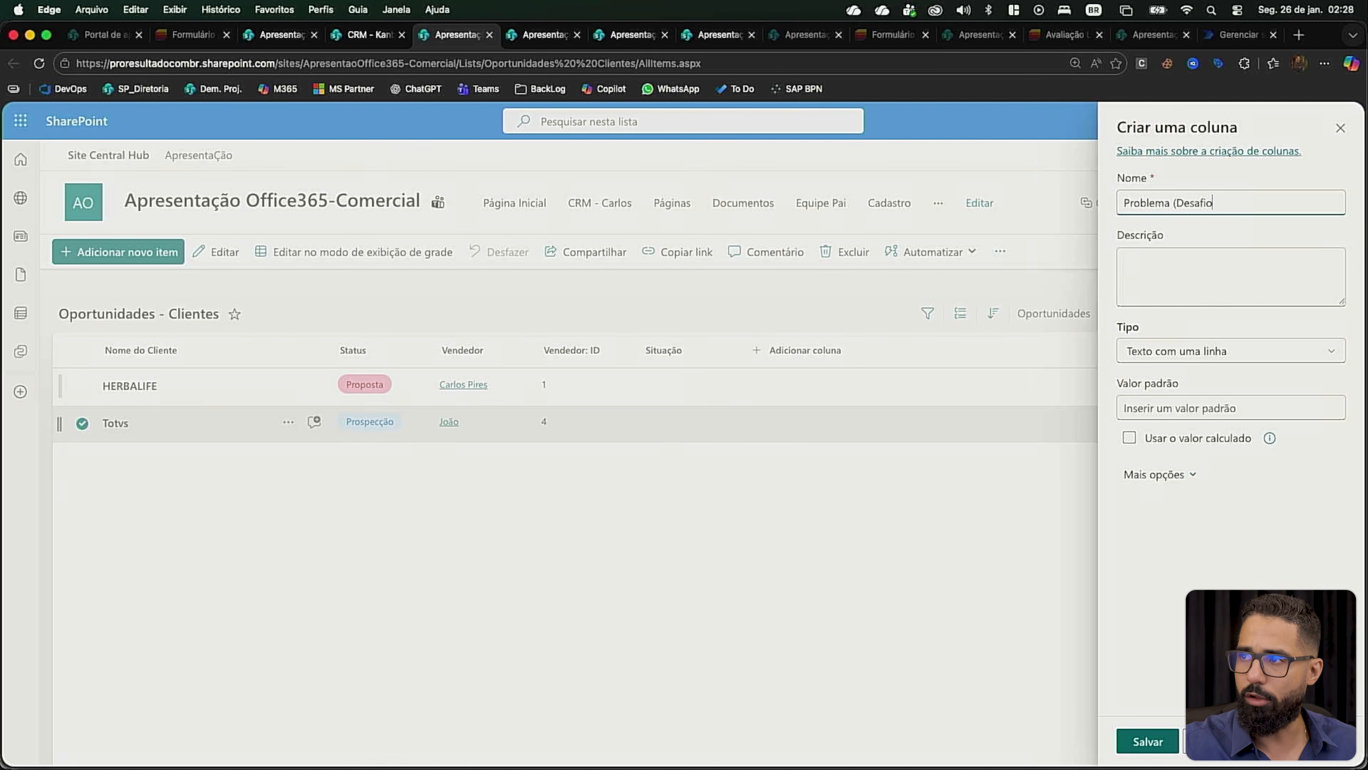
type(")")
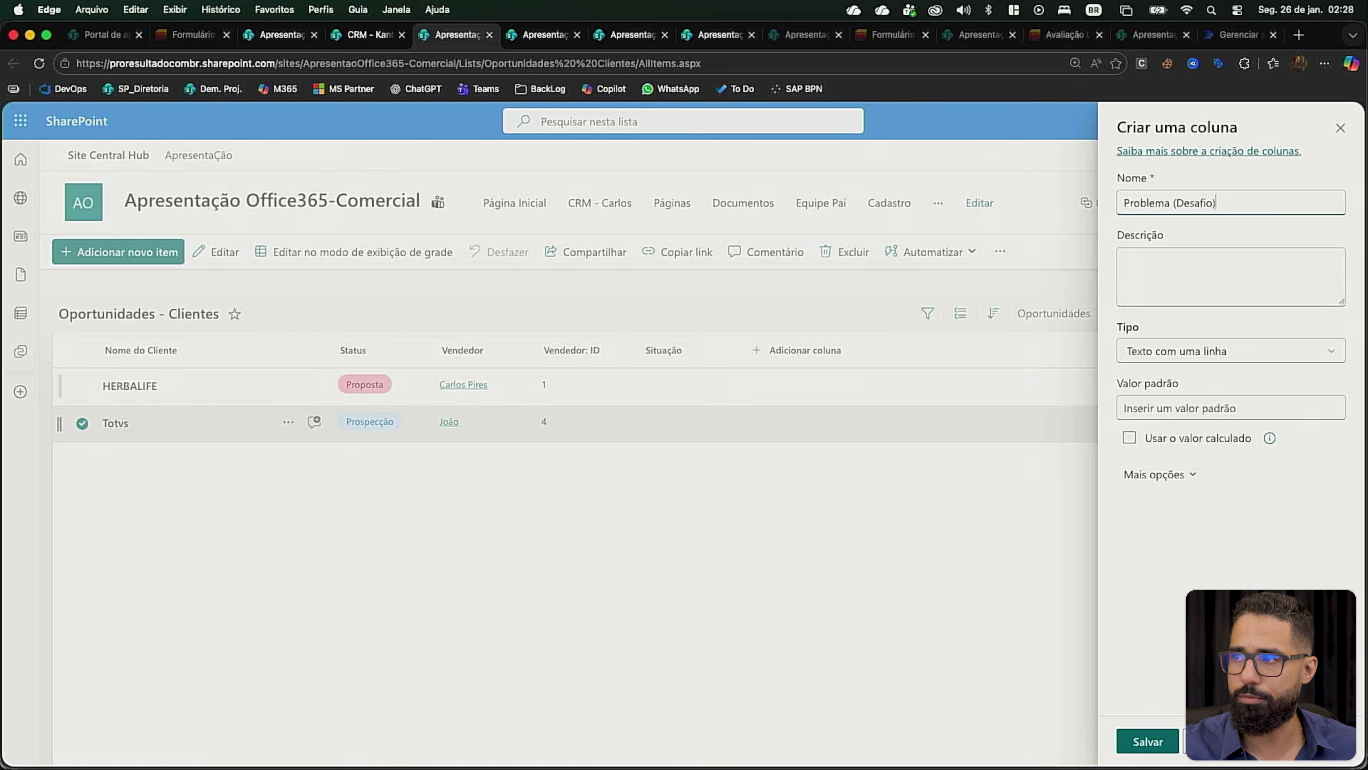
left_click(1147, 739)
Step: Add a single-line text column named Implicações (Impacto) to the Oportunidades - Clientes list
left_click(904, 354)
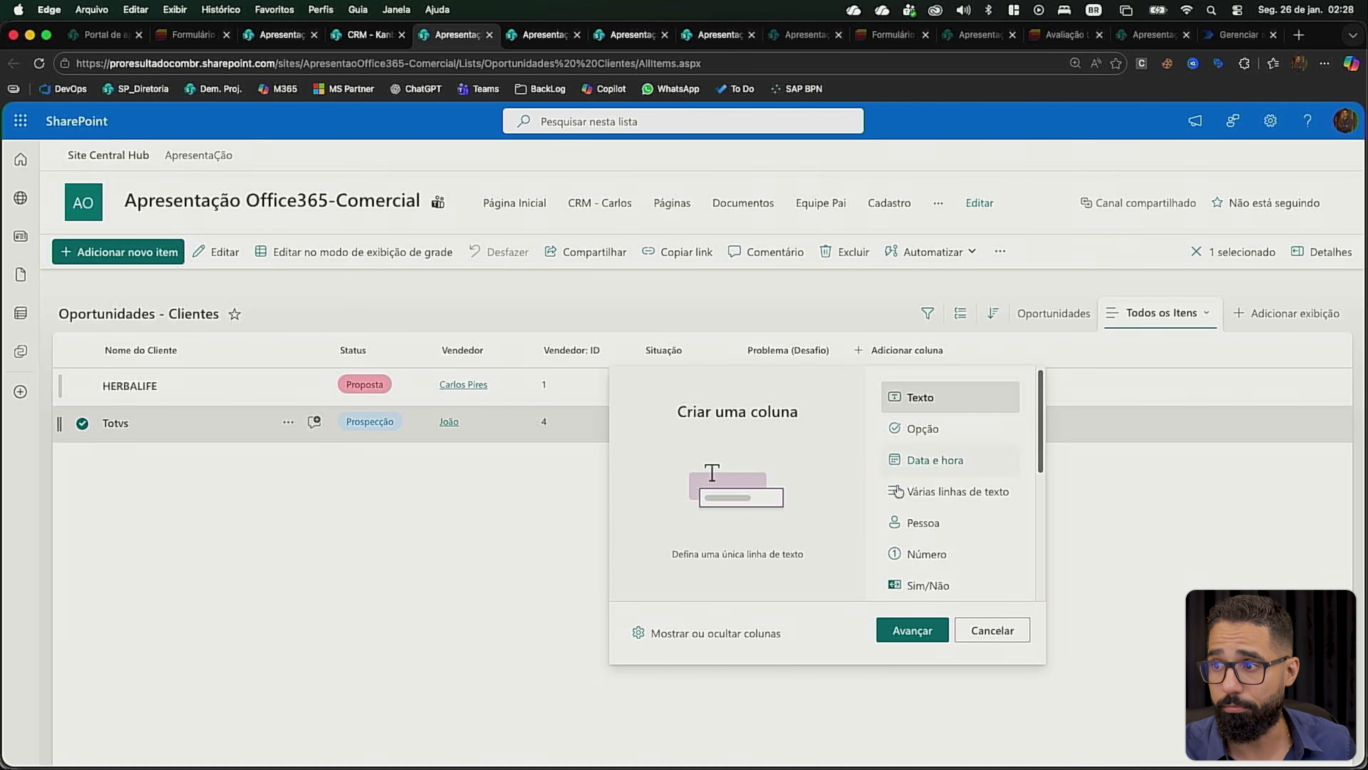
left_click(913, 630)
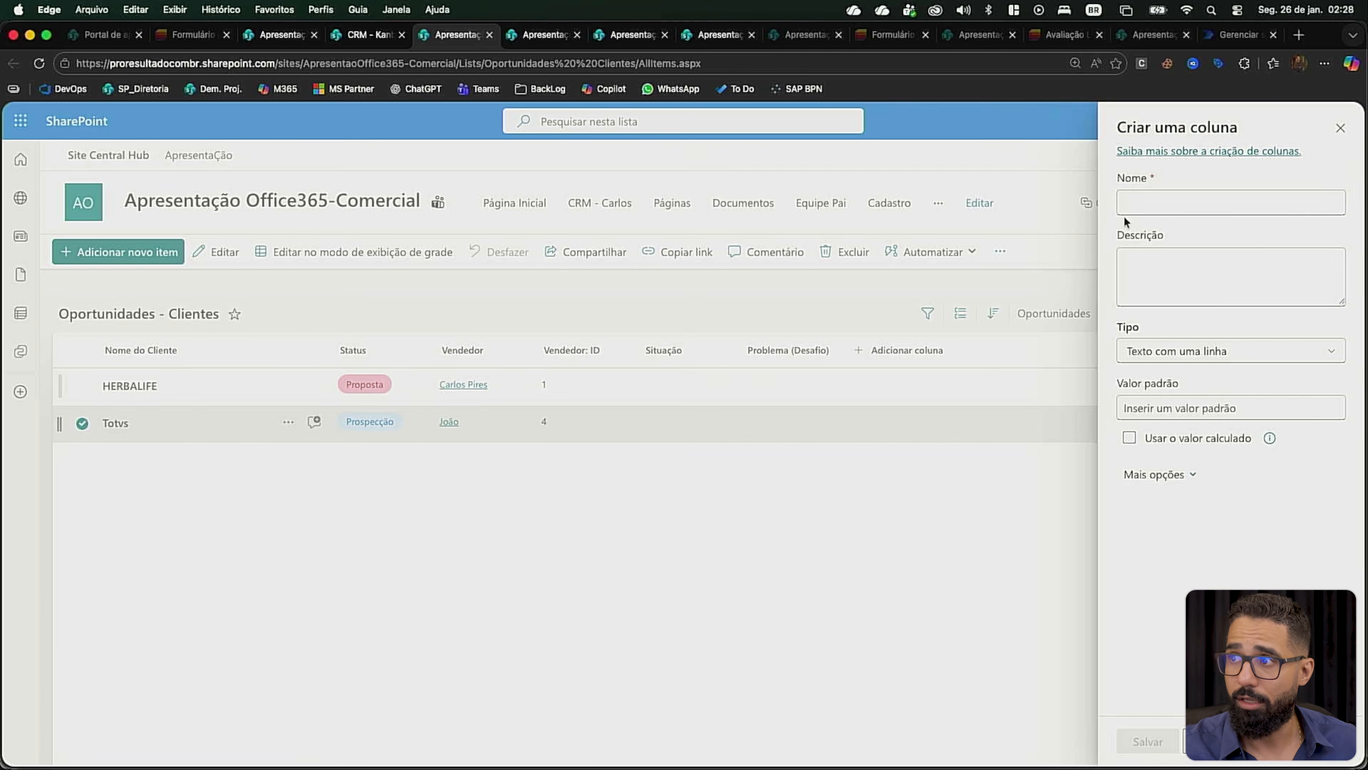
type("Imp")
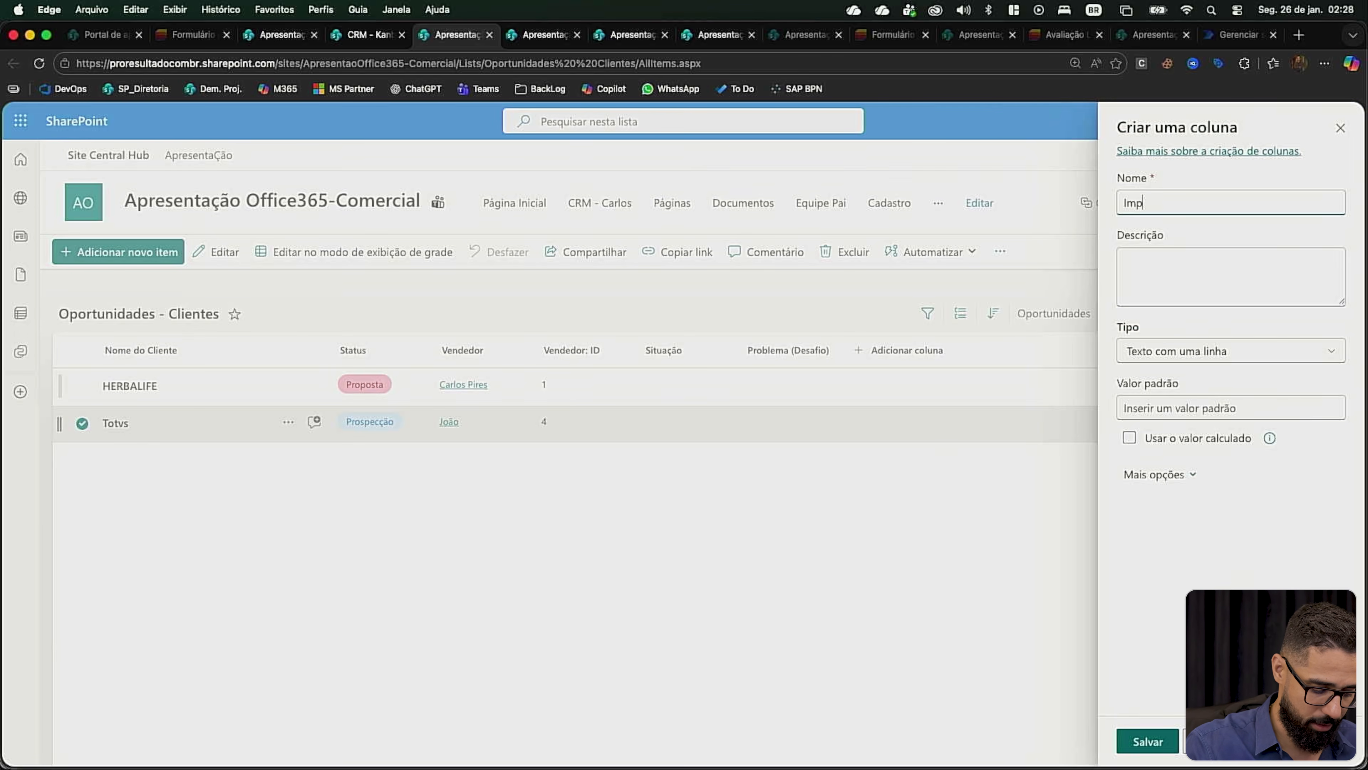
type("idicações (")
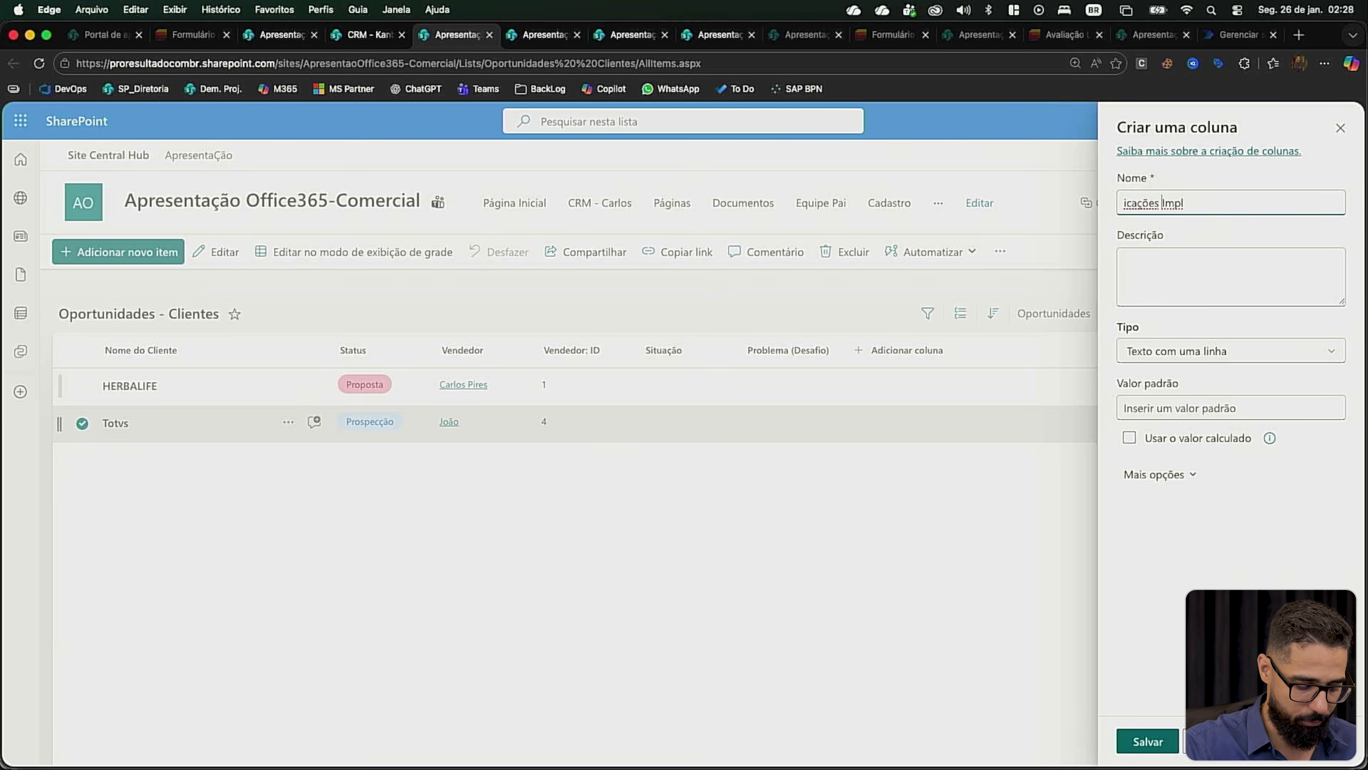
type("Impacto")
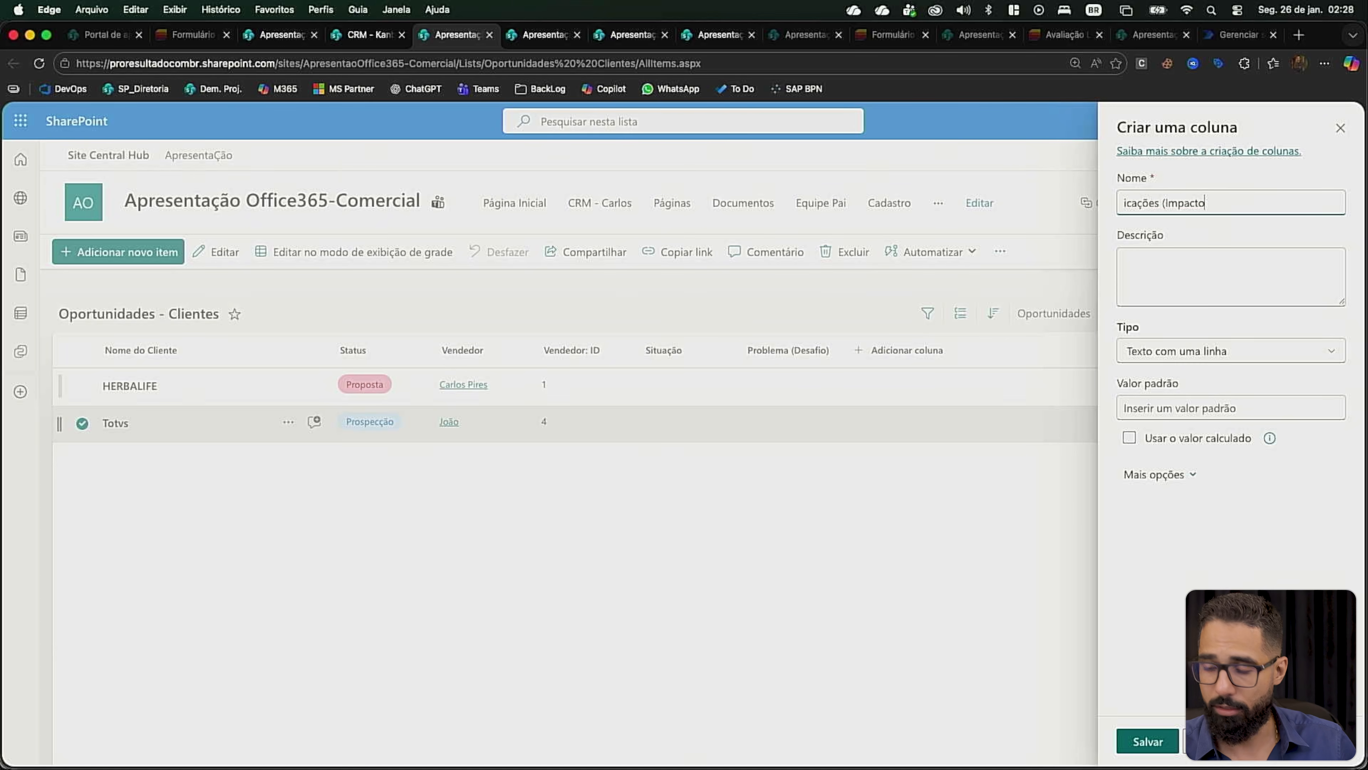
key("Return")
Step: Add a single-line text column named Necessidade to Oportunidades - Clientes and display the Oportunidades kanban view
left_click(997, 350)
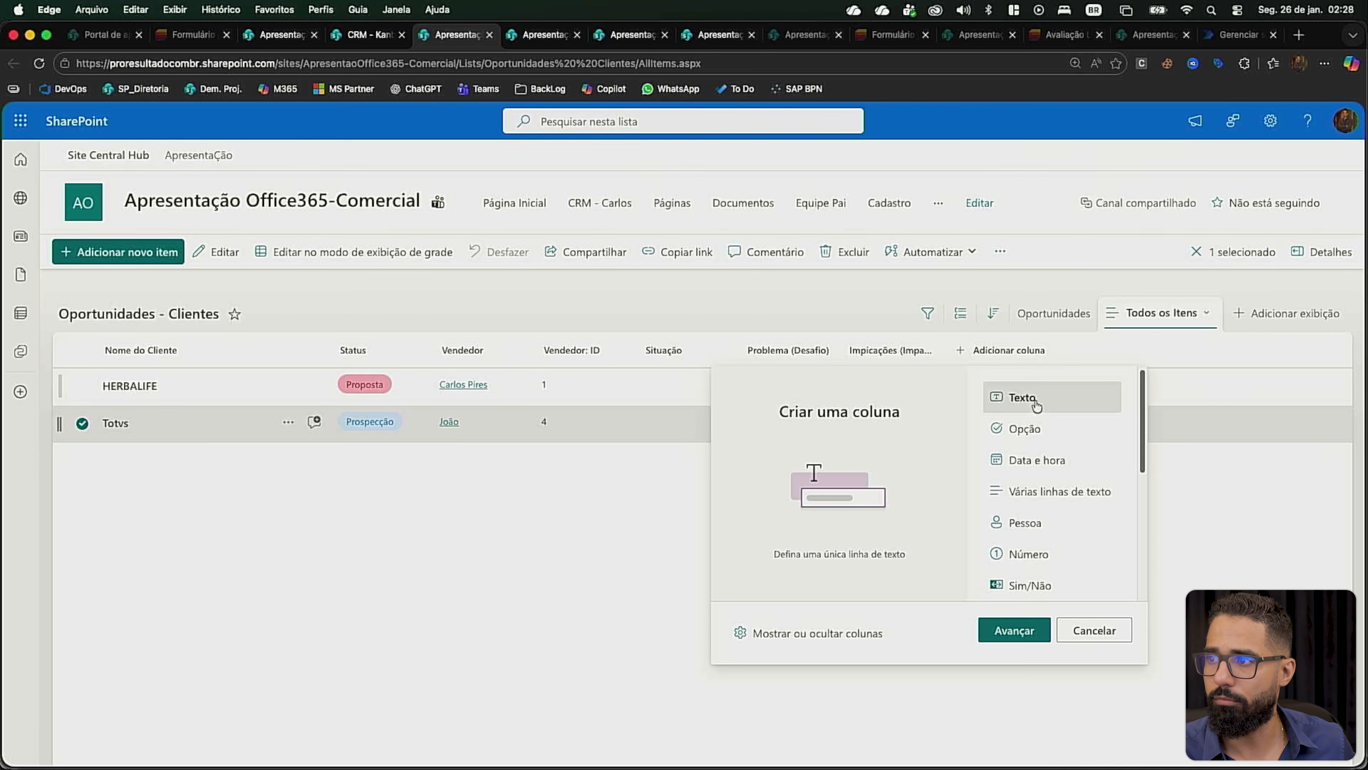
left_click(1014, 630)
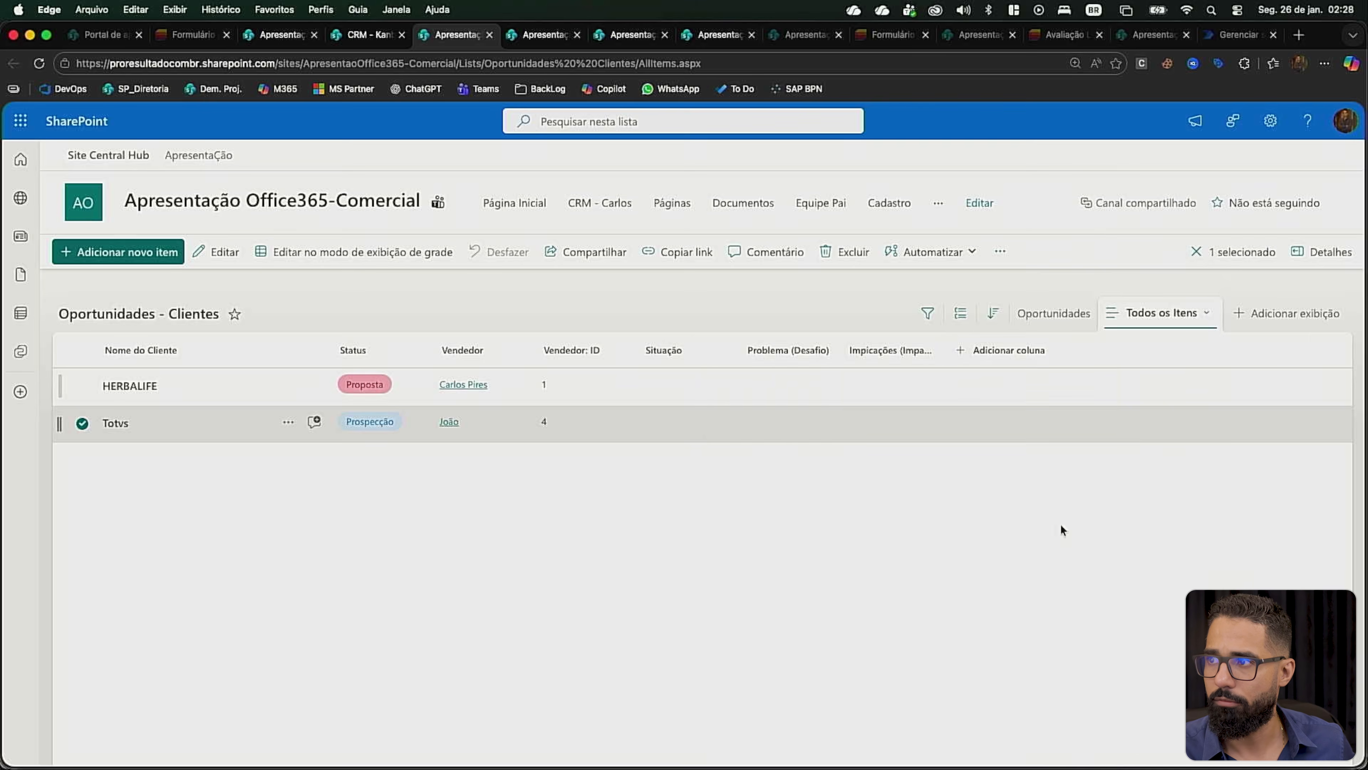
type("Necessidade")
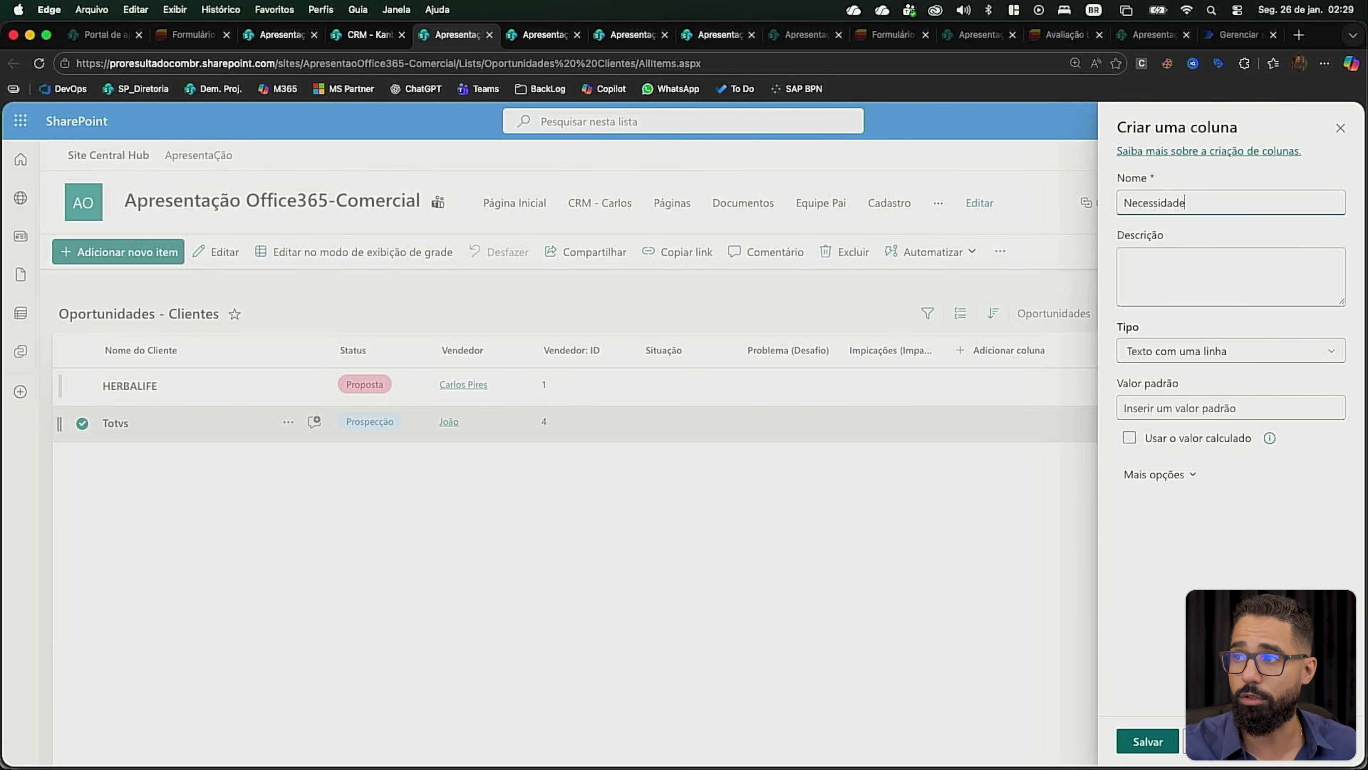
left_click(1146, 740)
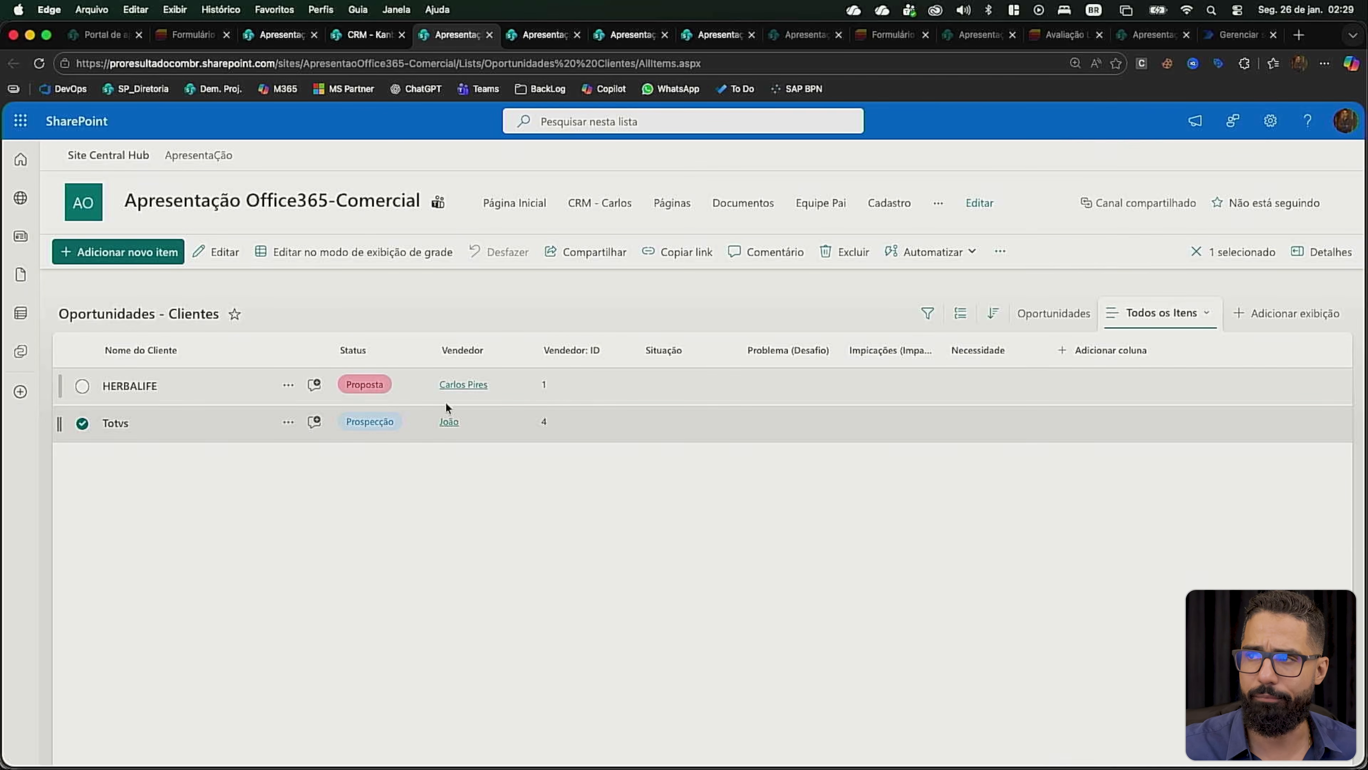
left_click(1039, 319)
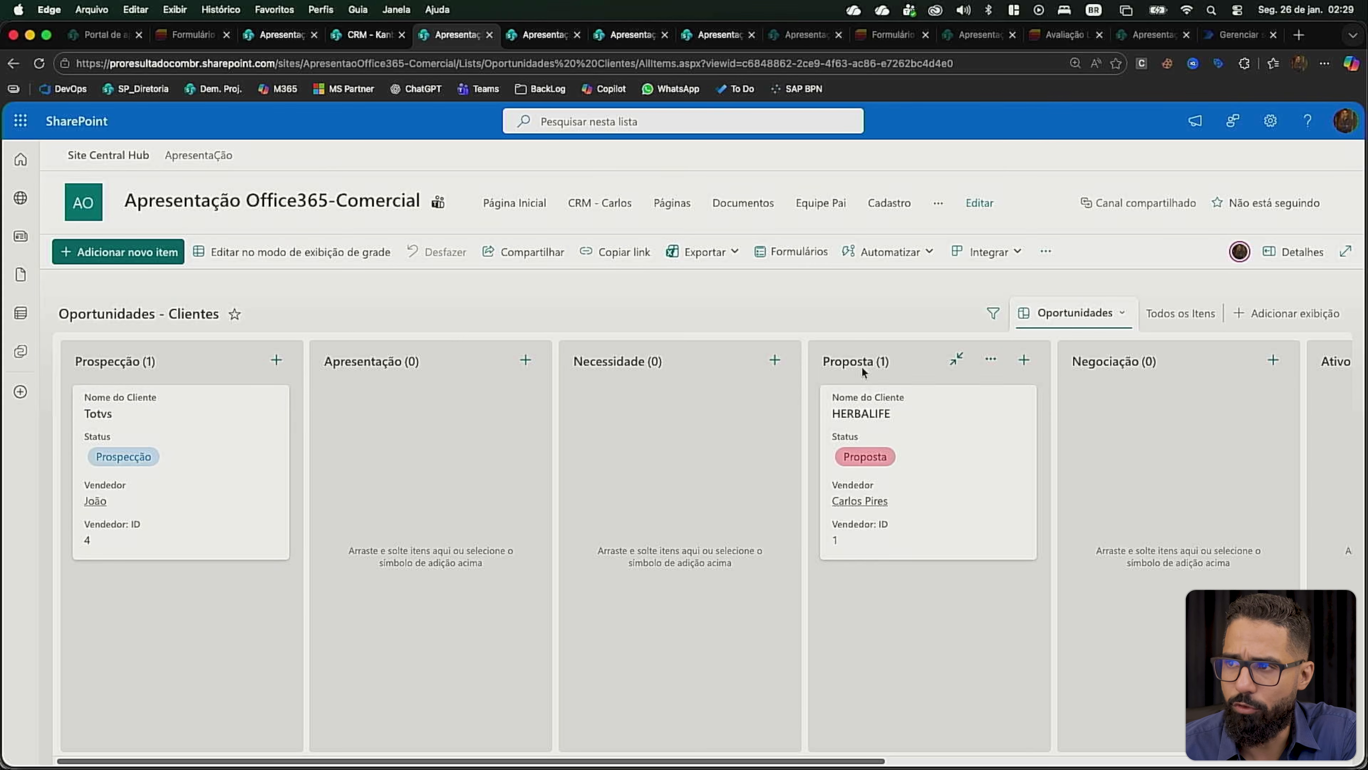
Step: Move the Totvs card to the Apresentação stage and back to Prospecção on the Oportunidades board
left_click_drag(184, 508, 343, 467)
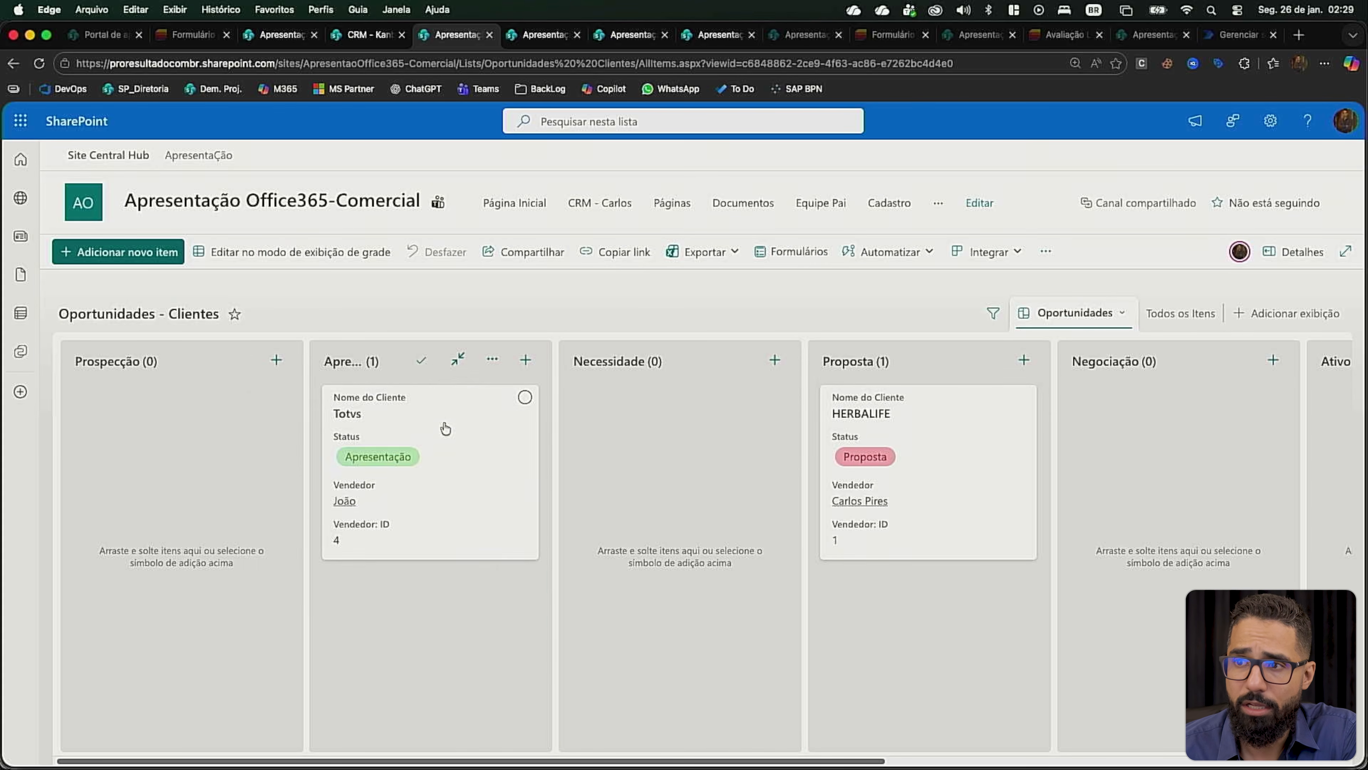
left_click_drag(461, 410, 237, 425)
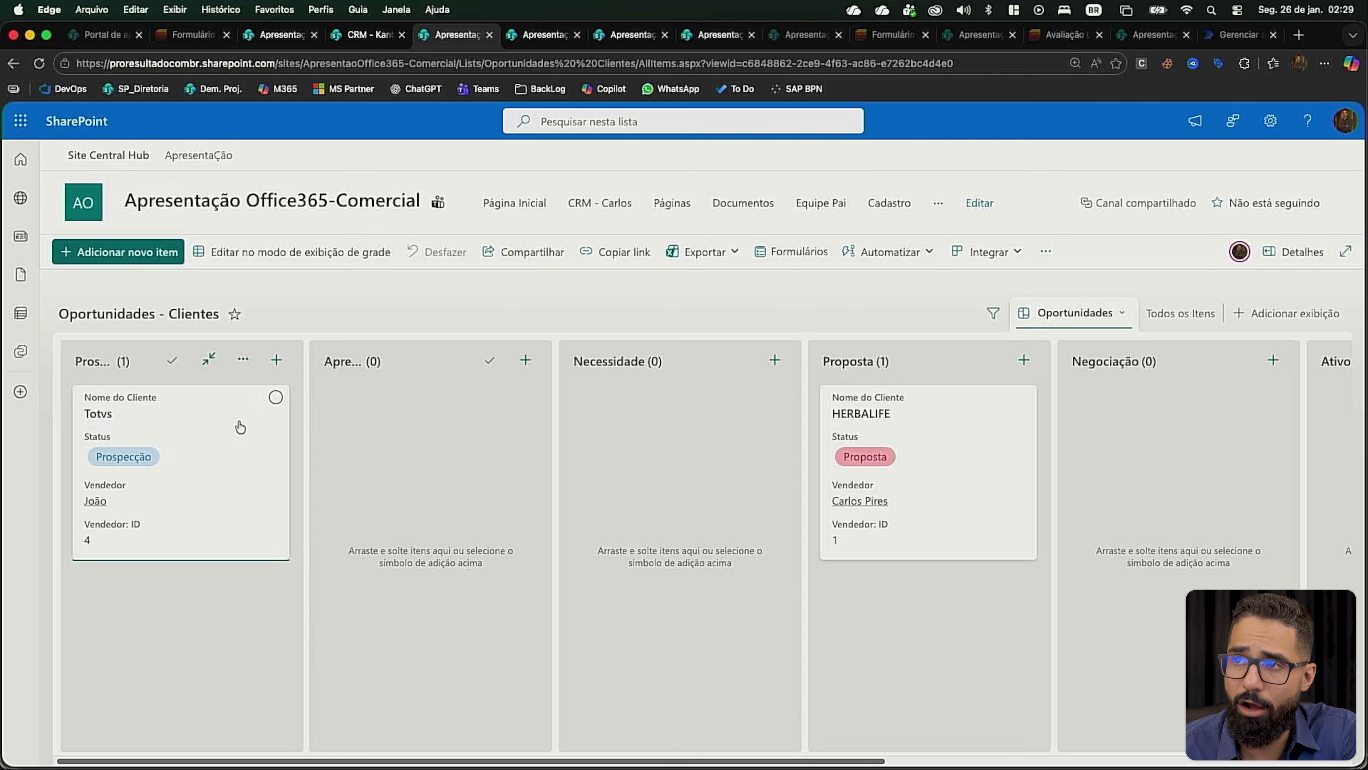
Step: Start a new item in the Visitas Tec list with the title "Visita rotina"
left_click(525, 42)
left_click(622, 34)
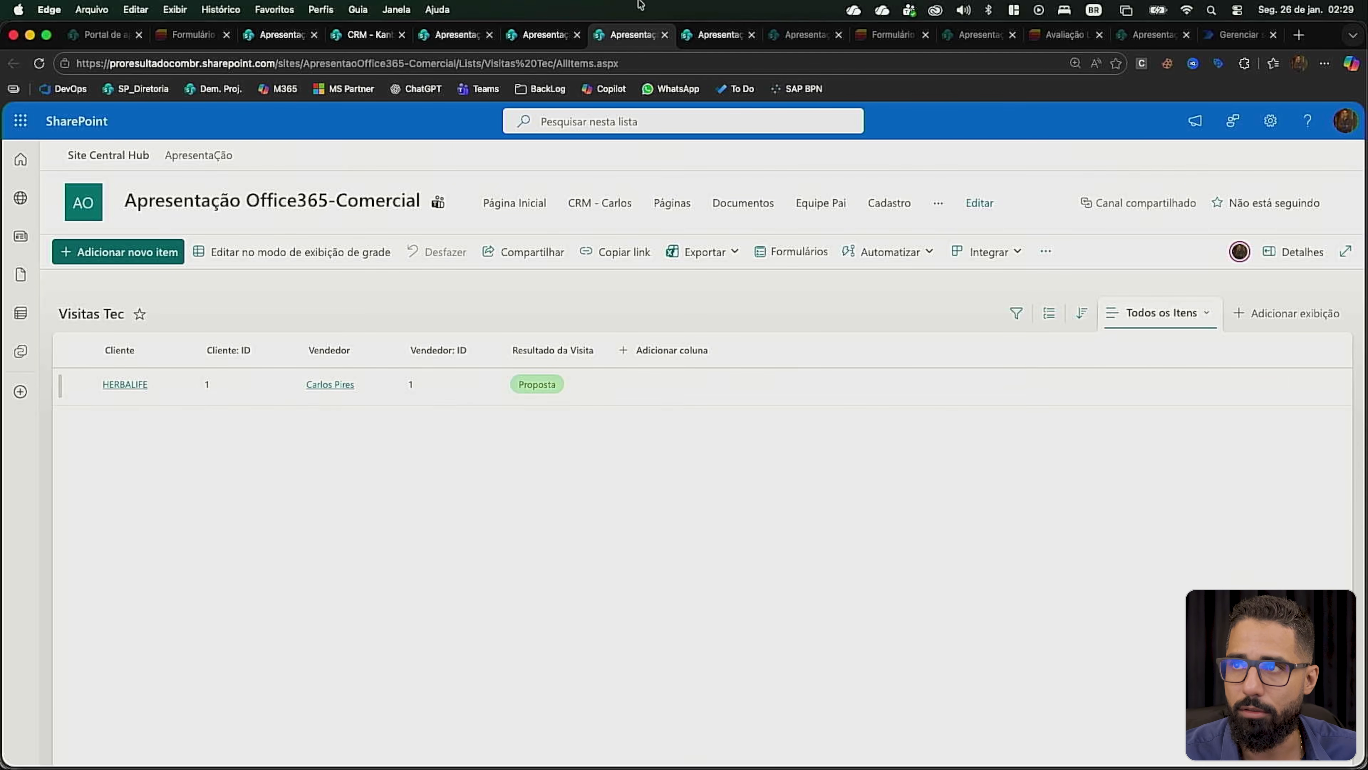
left_click(482, 39)
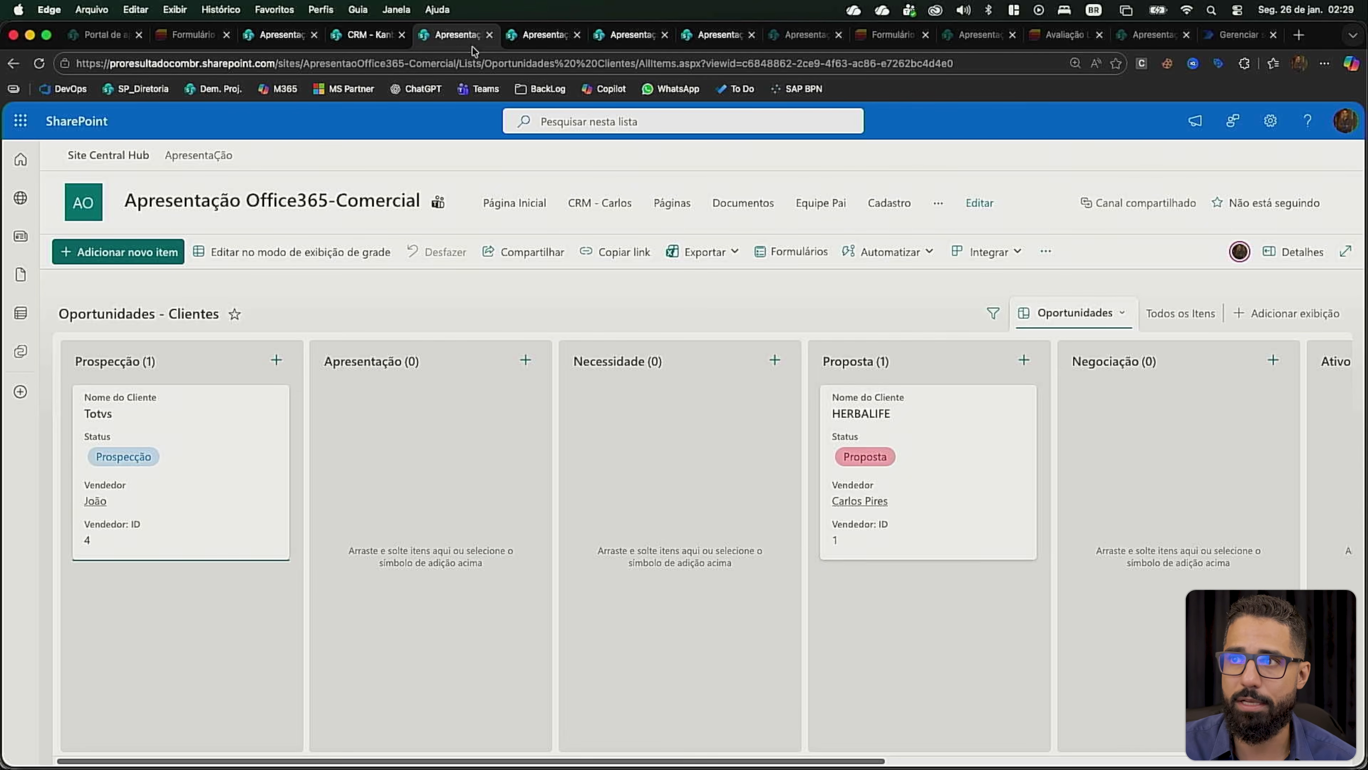
left_click(628, 34)
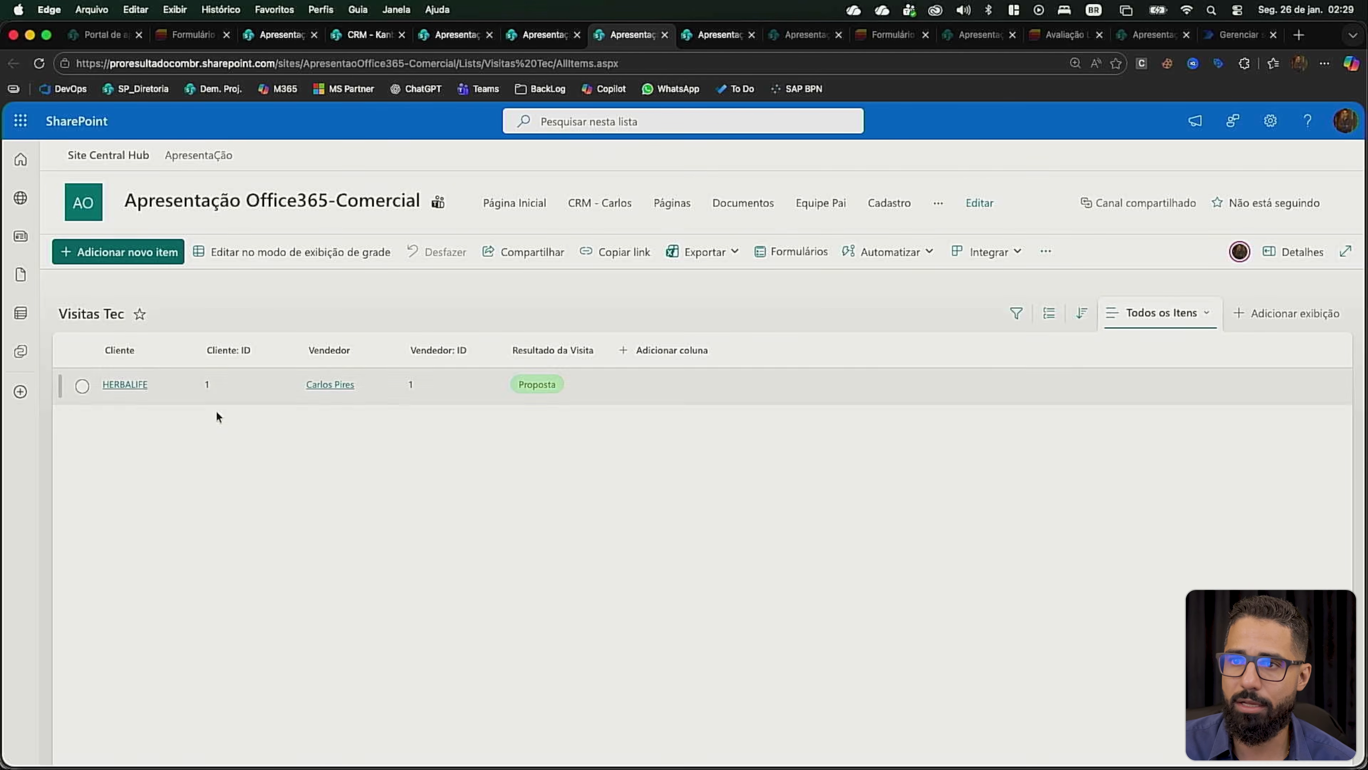
left_click(140, 247)
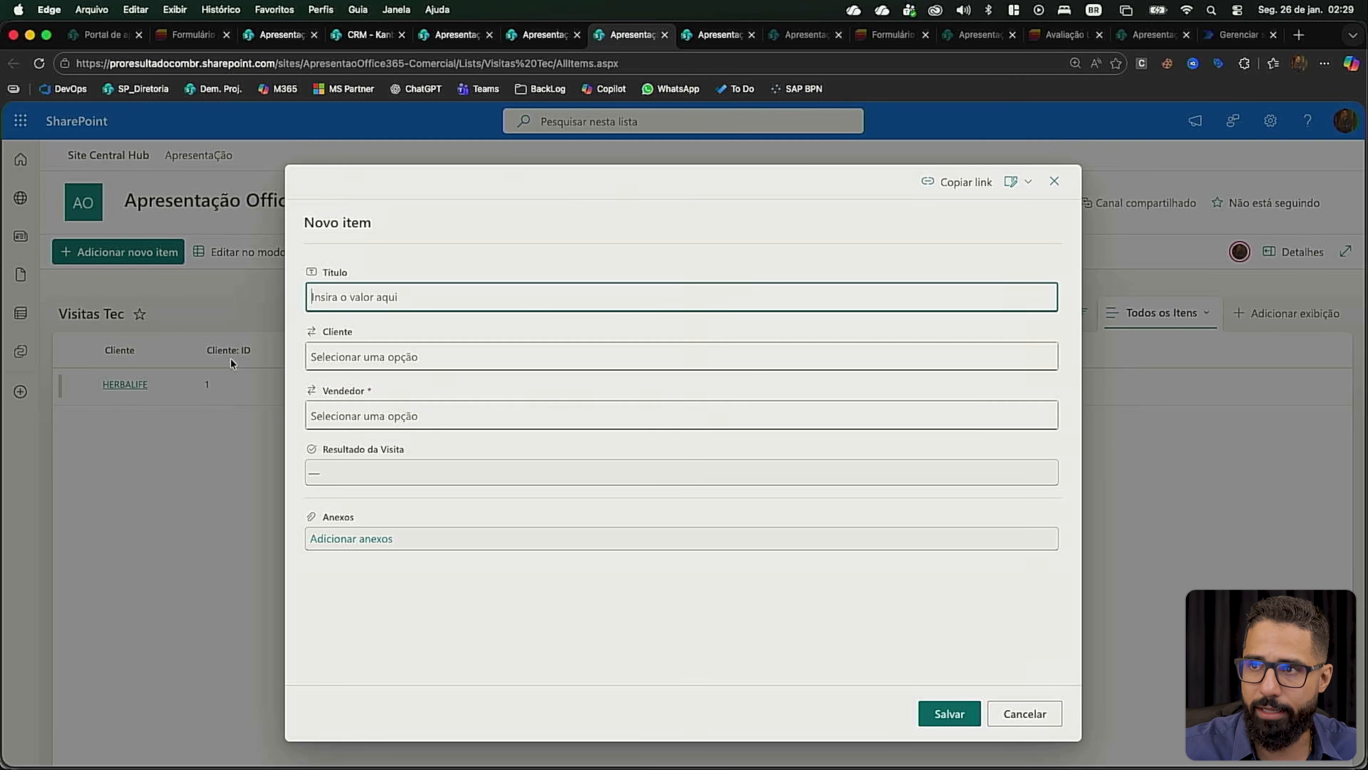
left_click(396, 295)
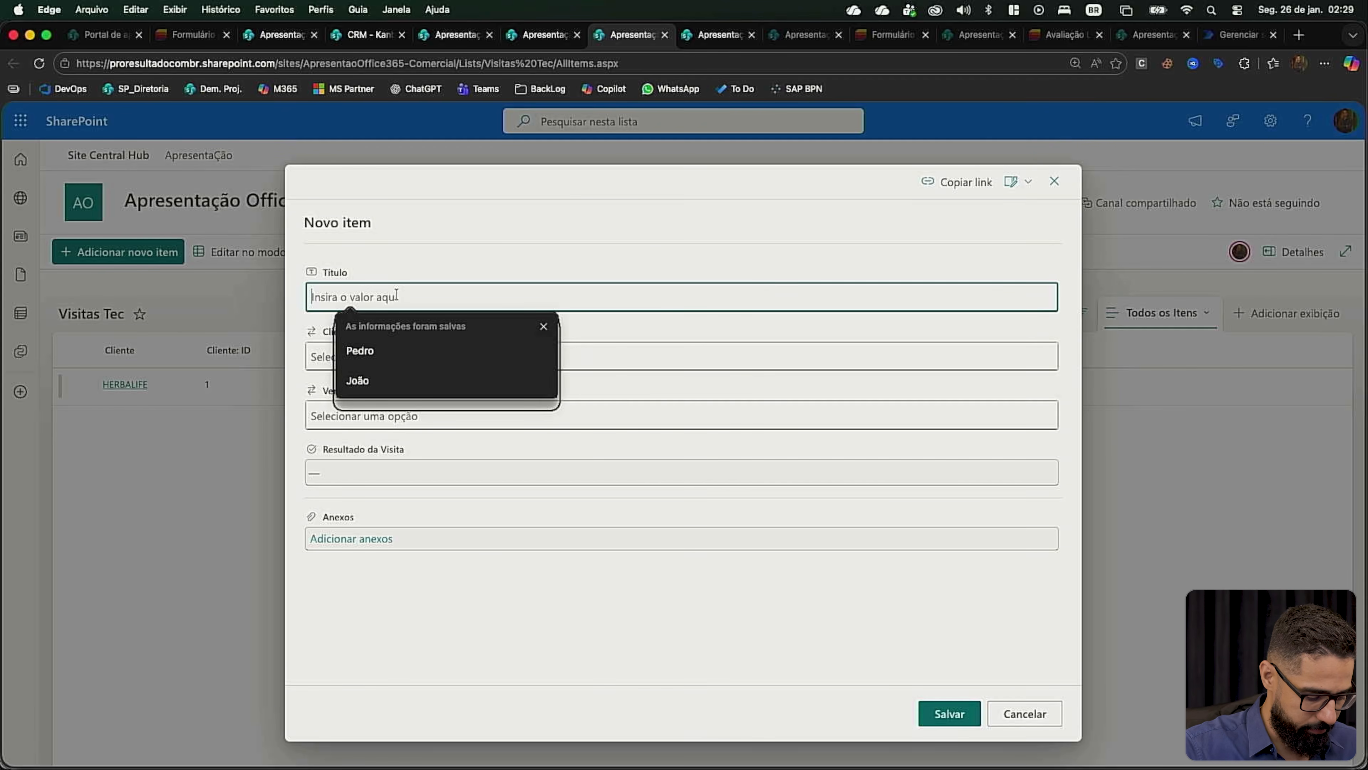
type("Visita rotina")
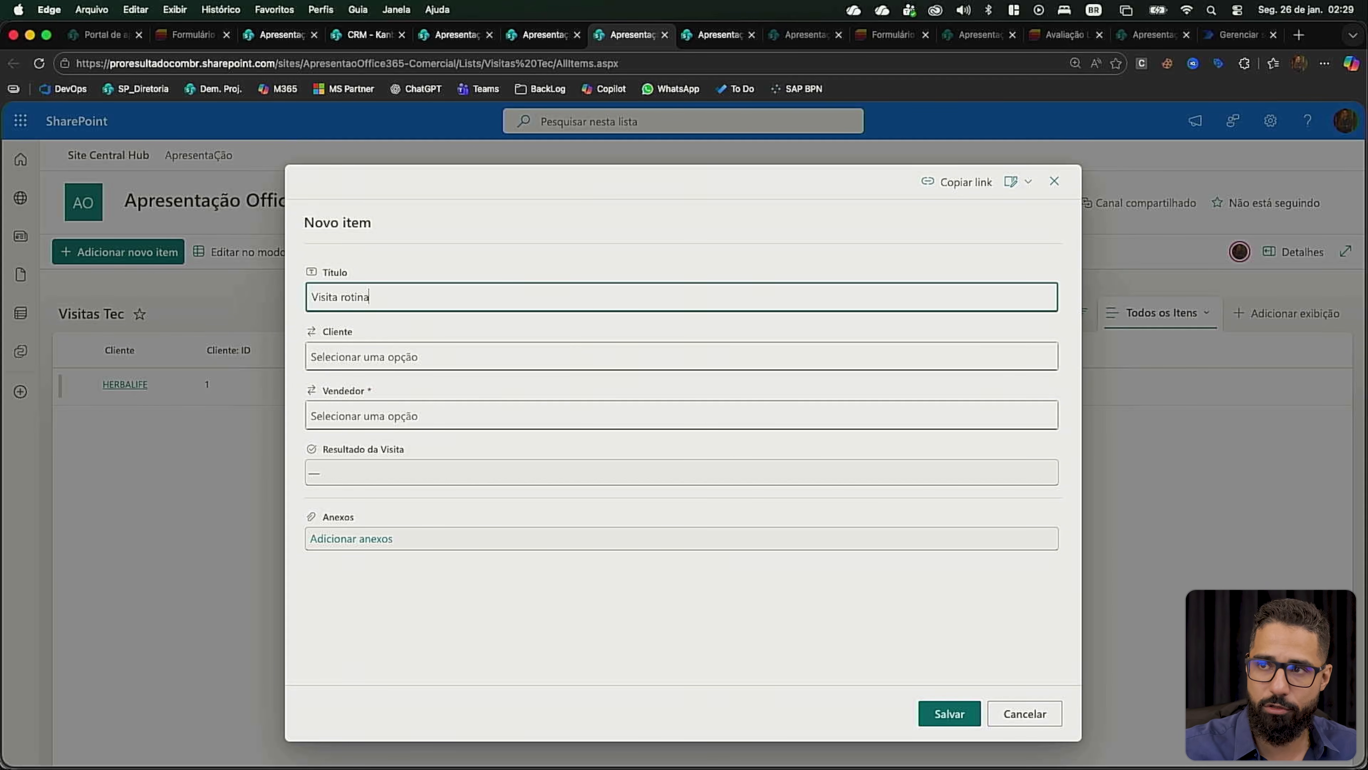
Step: Set the visit's client to Totvs, assign that client's salesperson, set Resultado da Visita to Proposta, and save the item
left_click(375, 357)
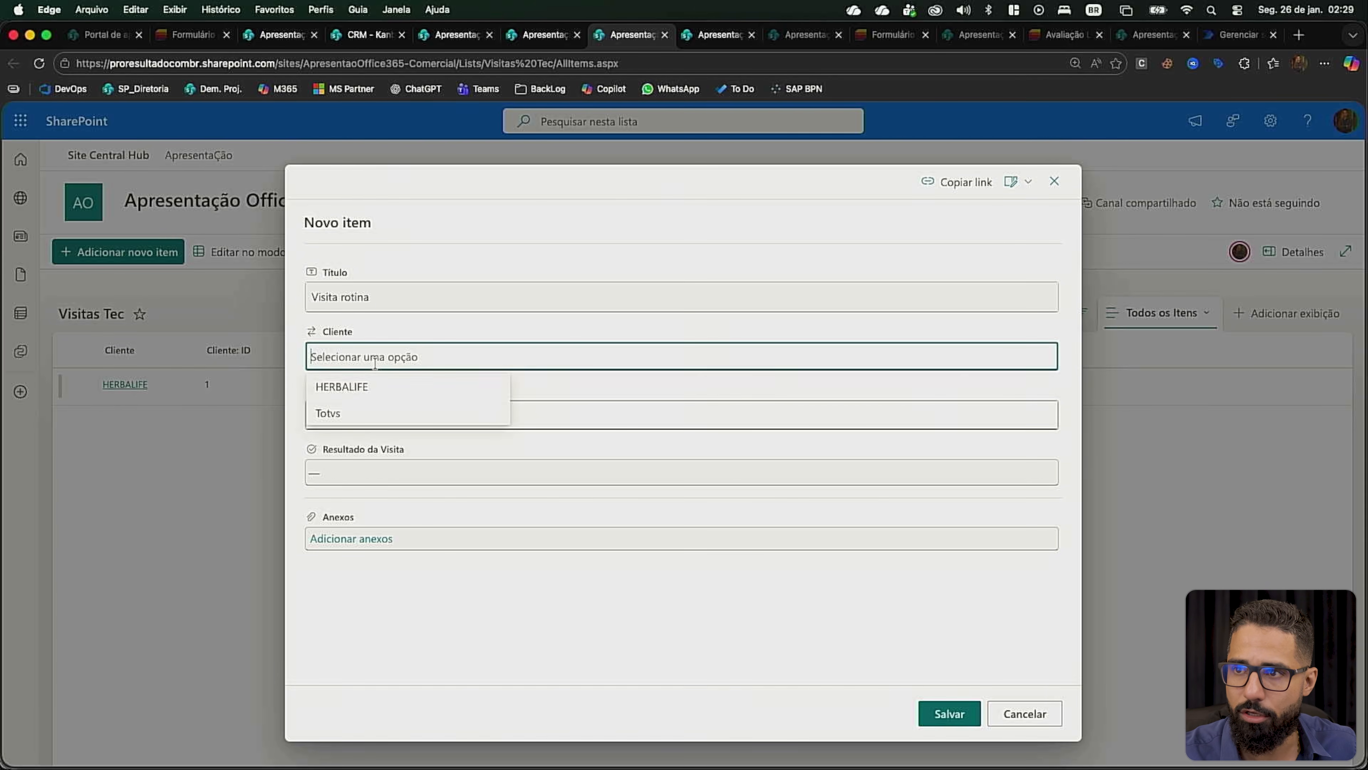
left_click(361, 408)
left_click(372, 412)
left_click(359, 468)
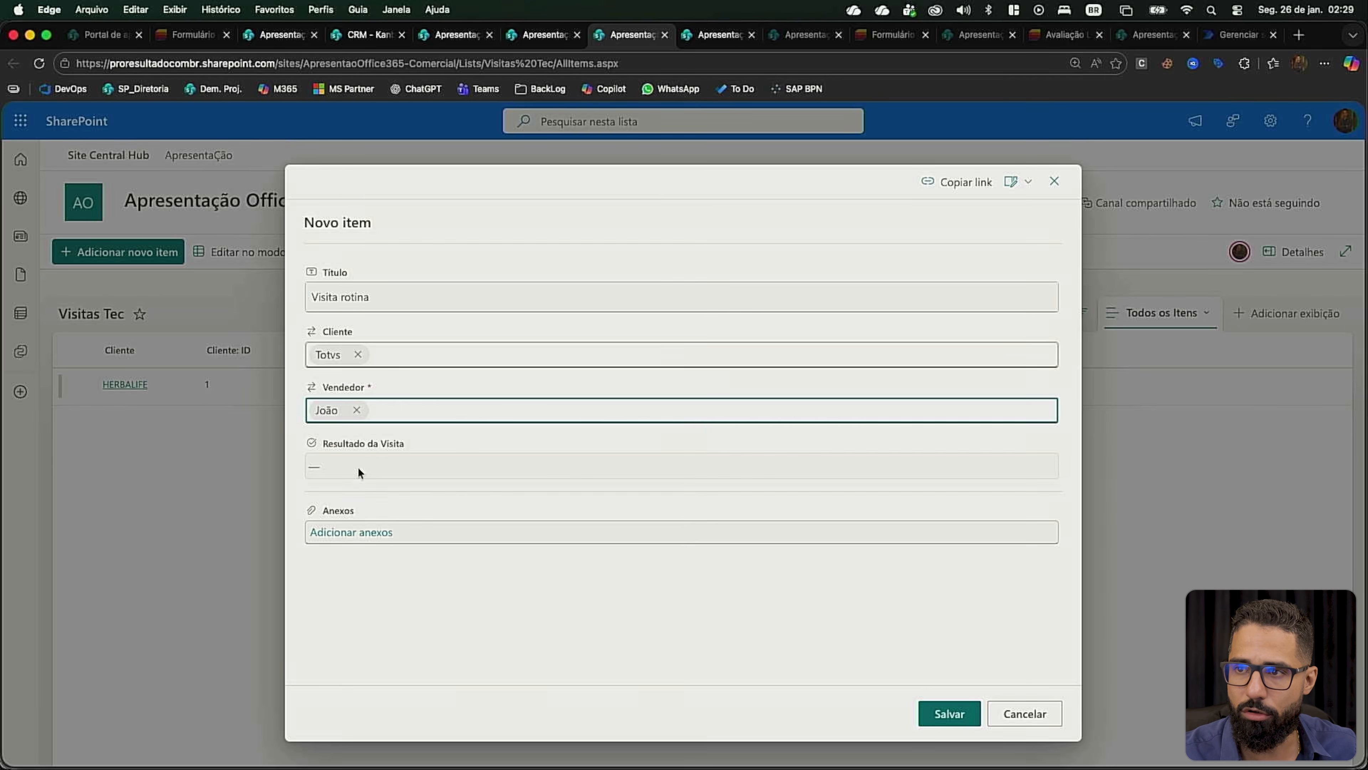
left_click(373, 463)
left_click(342, 539)
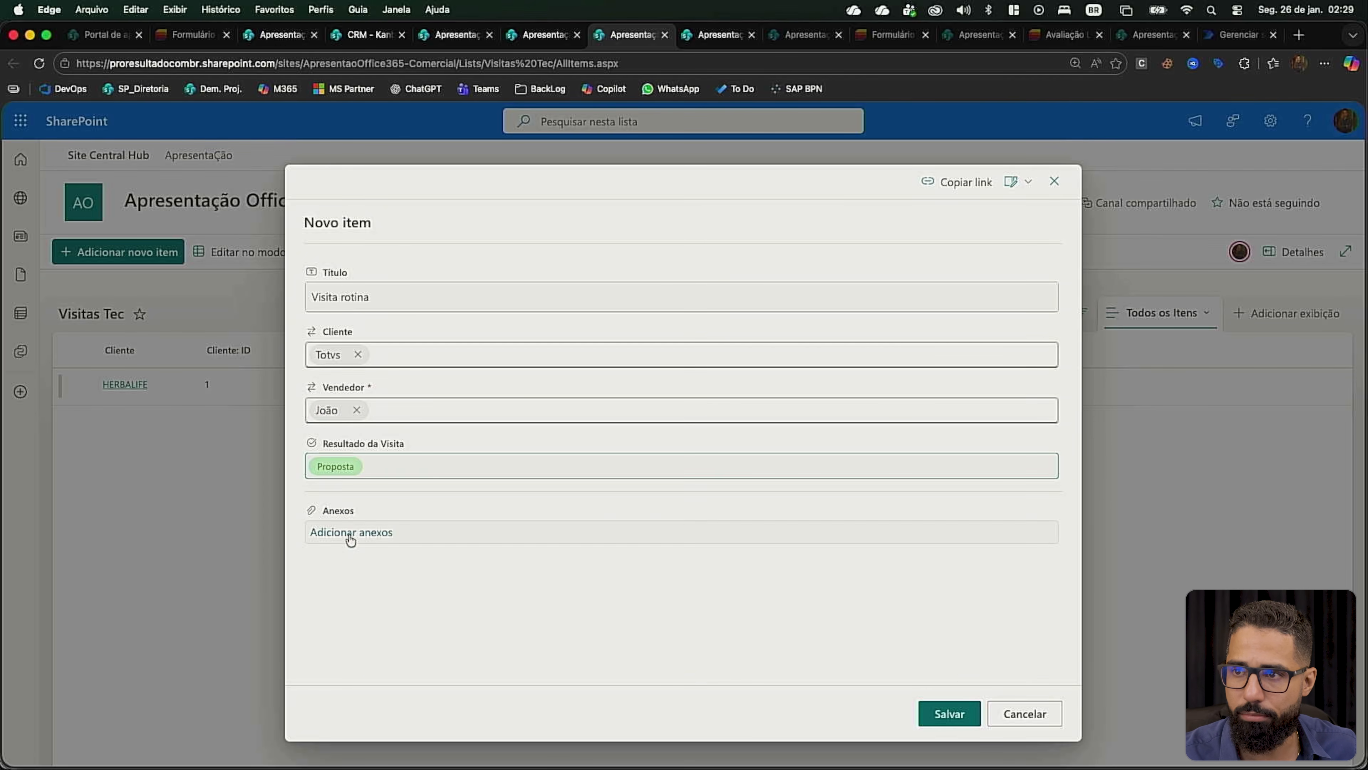
left_click(948, 713)
Step: Reload the Oportunidades - Clientes list and check the Totvs card's stage in the Oportunidades kanban view
left_click(541, 34)
left_click(453, 34)
left_click(449, 63)
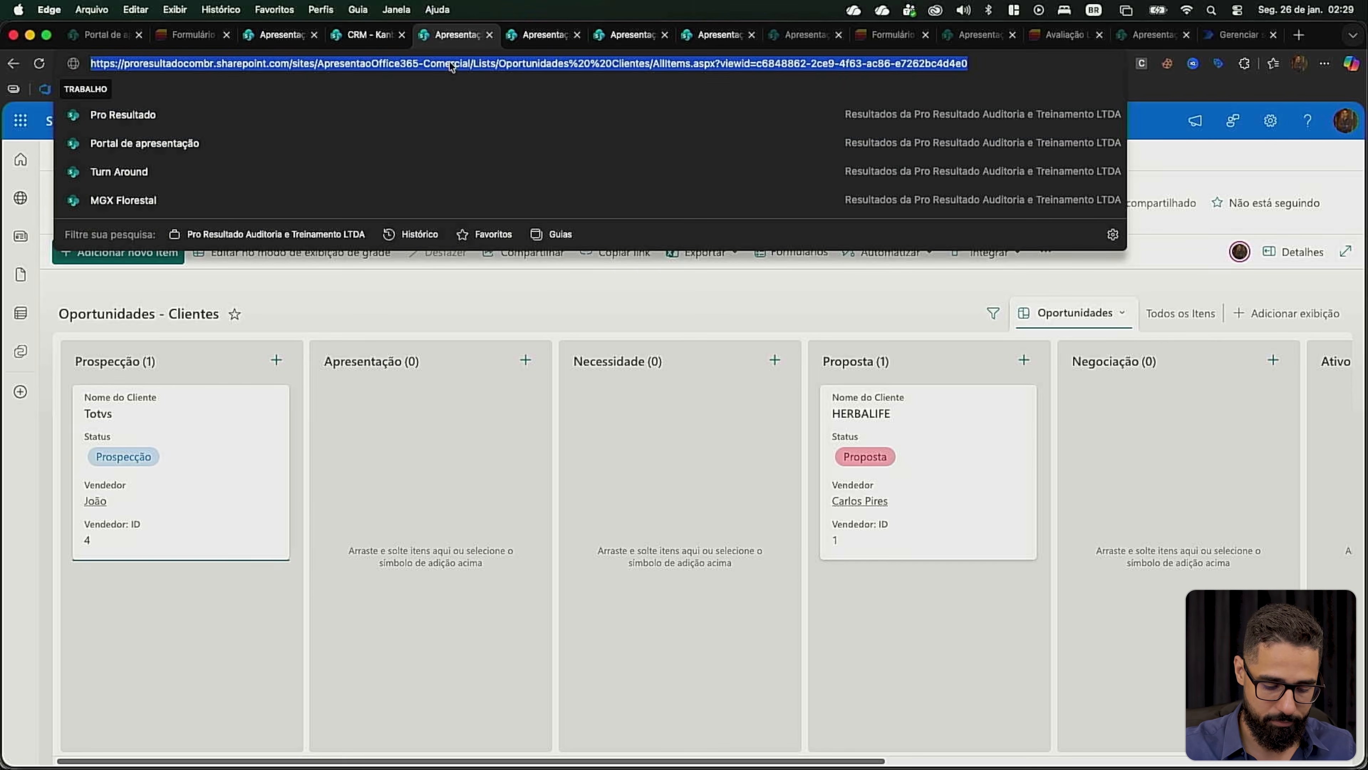
key("Return")
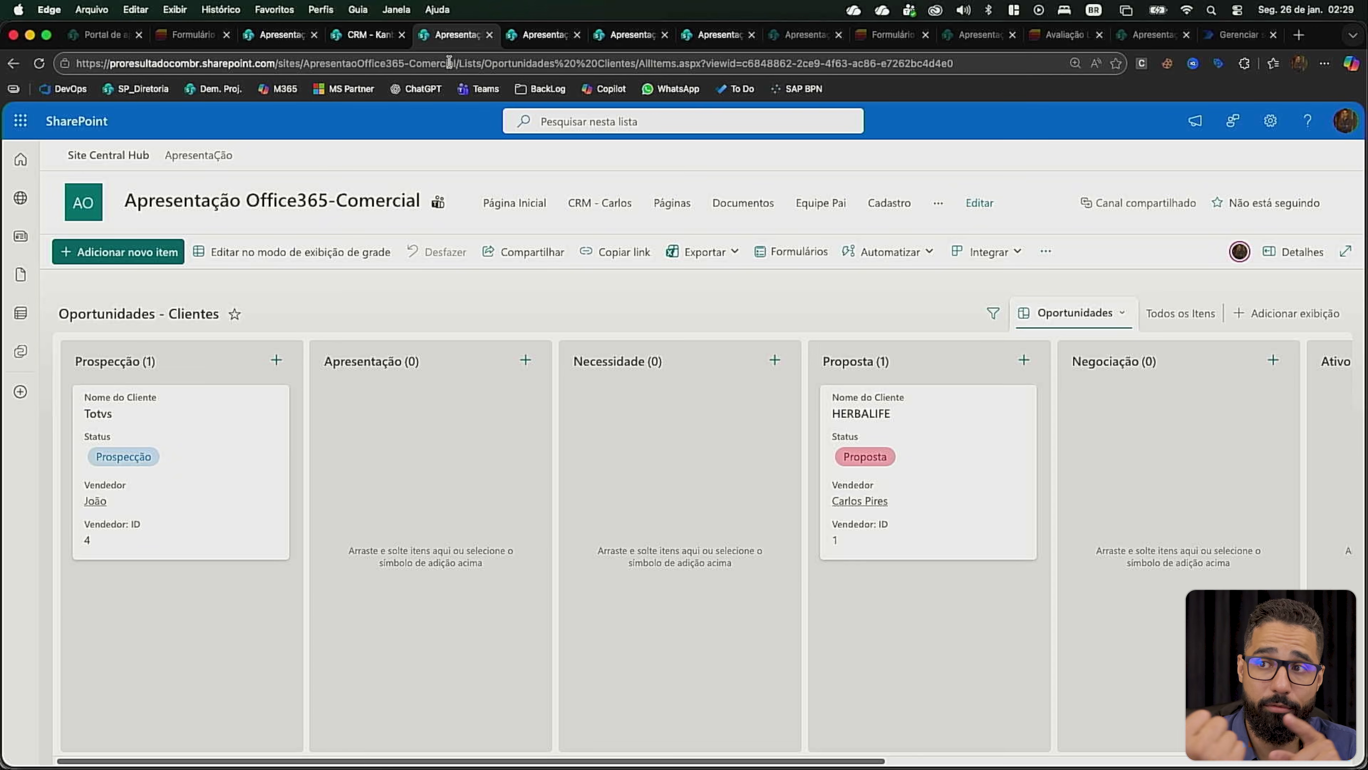
left_click(450, 62)
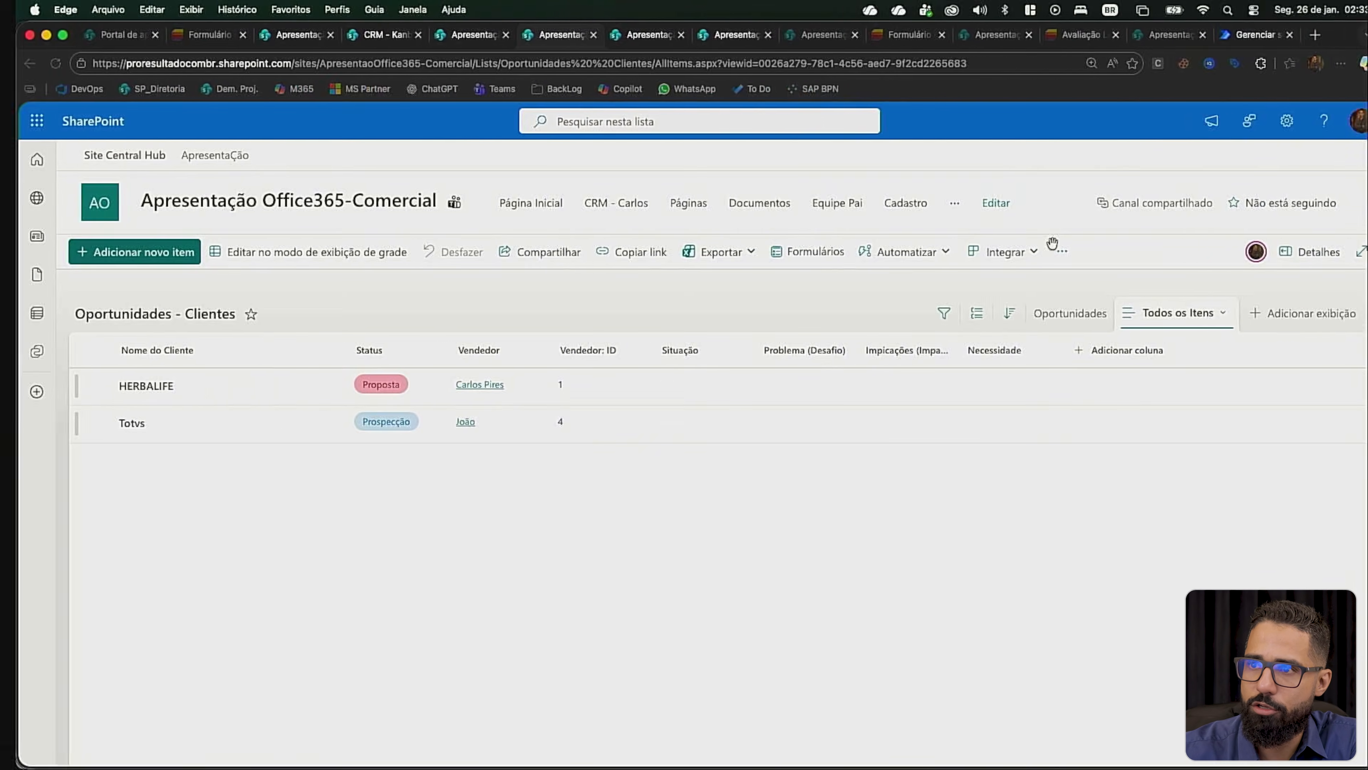
left_click(1071, 313)
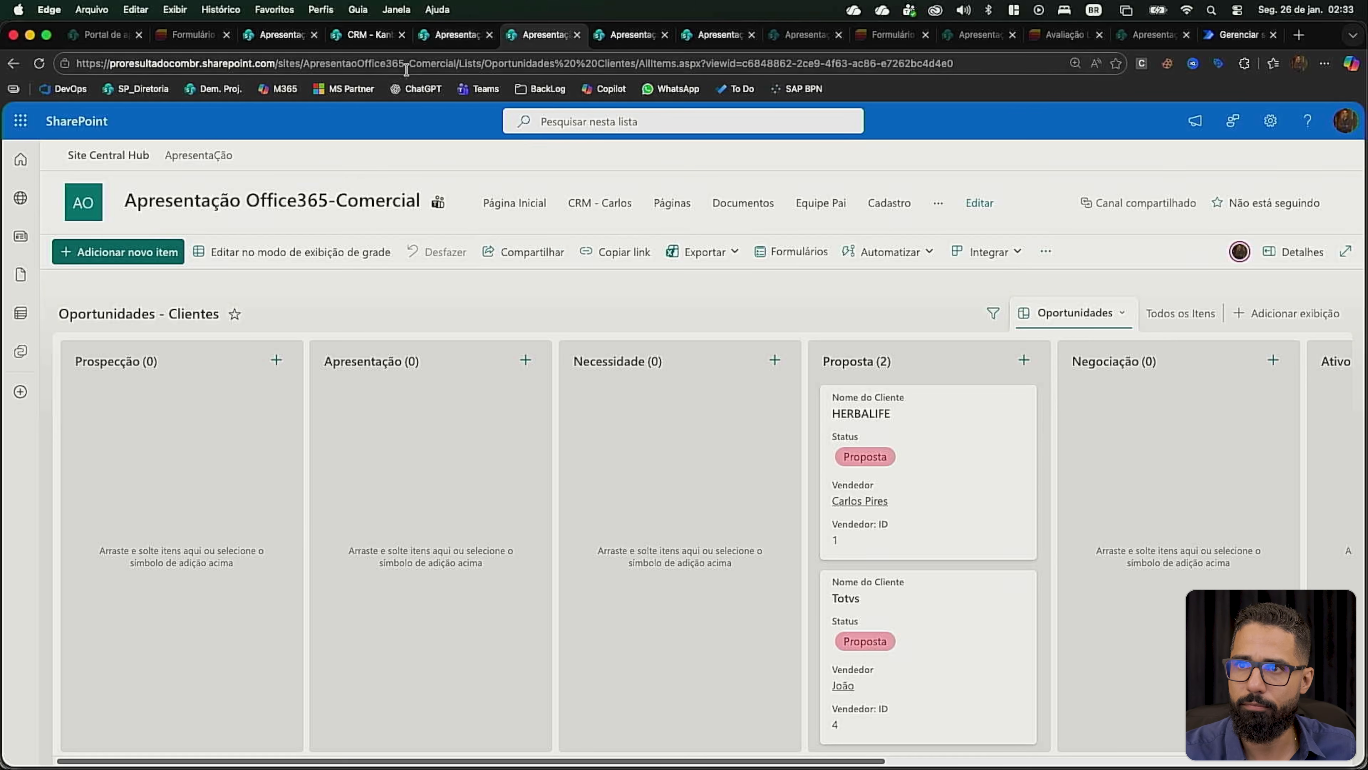
Step: Start a new item in Oportunidades - Clientes with the client name Solution Terc
left_click(168, 253)
left_click(355, 296)
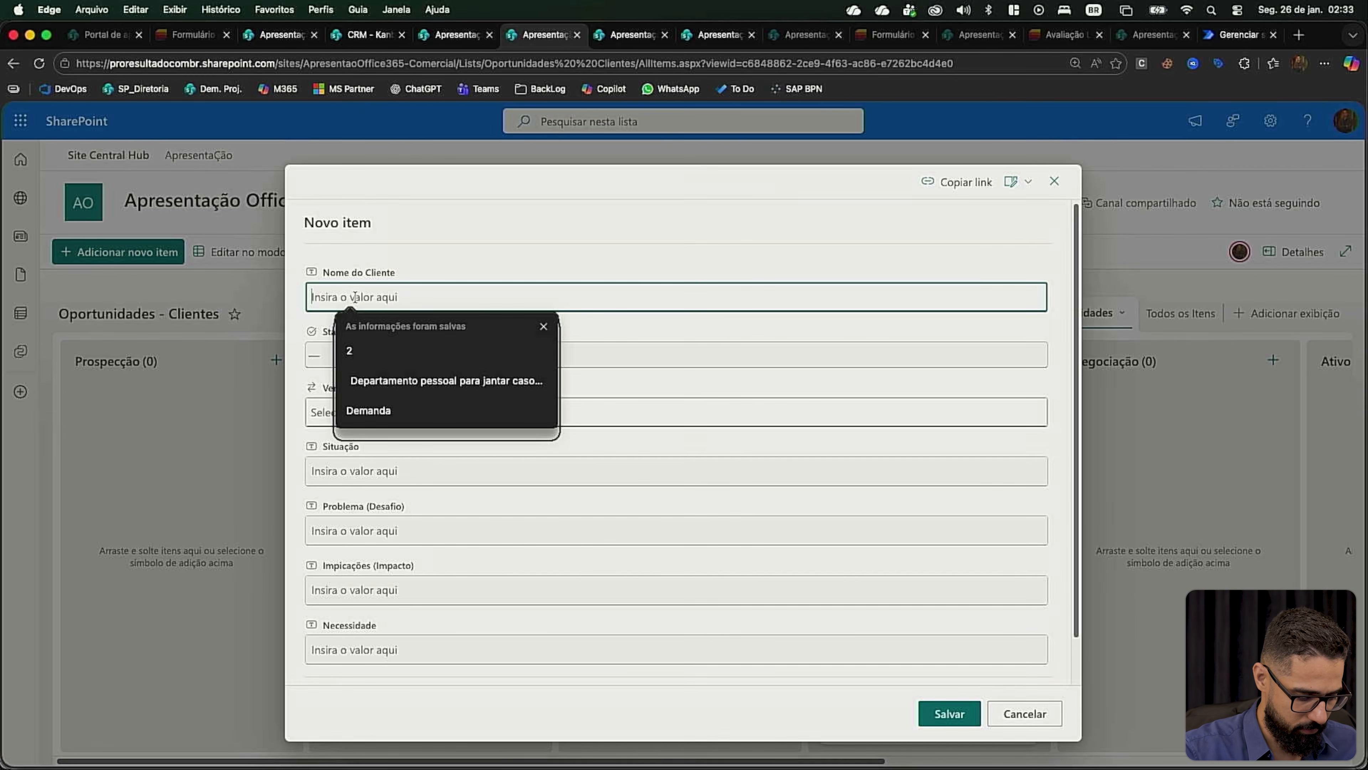
type("Soli")
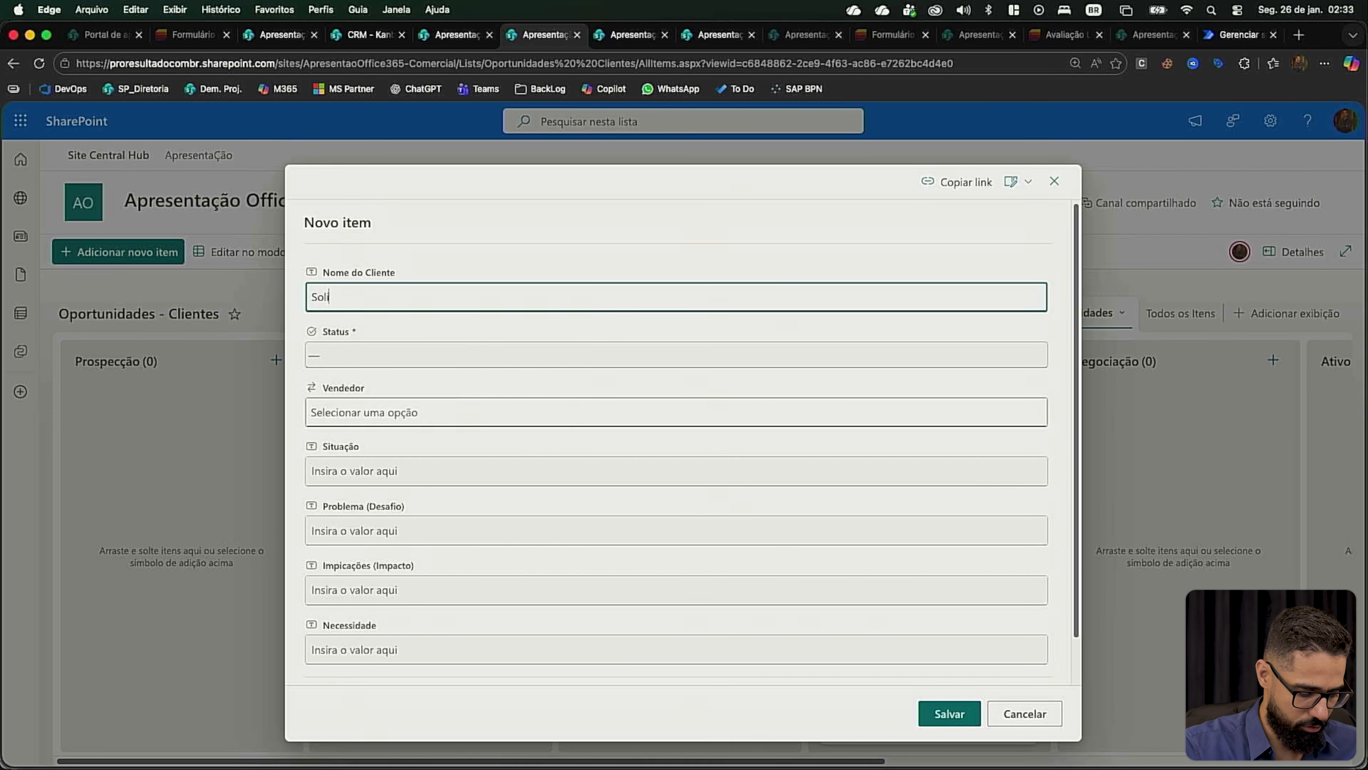
key("BackSpace")
type("utio")
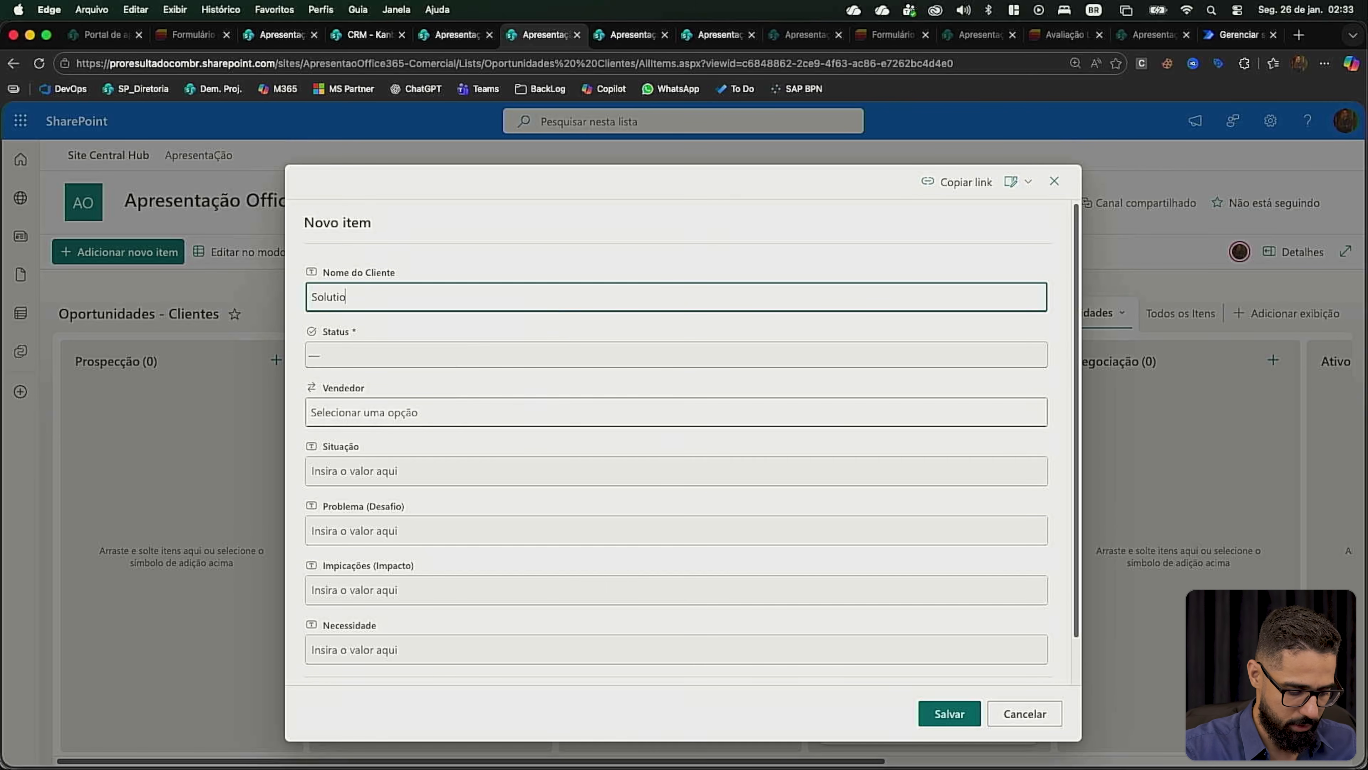
type("n Terc")
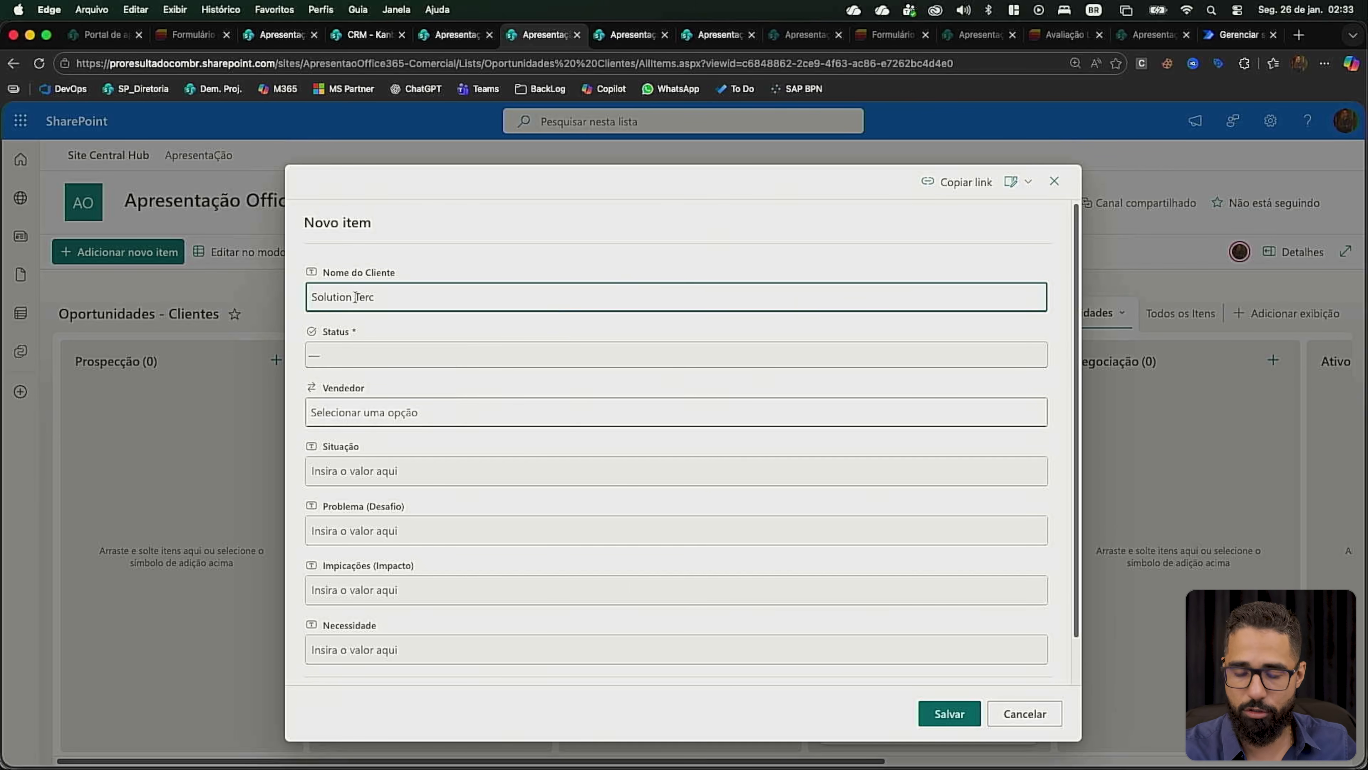
Step: Set the Solution Terc opportunity's status to Apresentação and assign the first listed salesperson
left_click(376, 356)
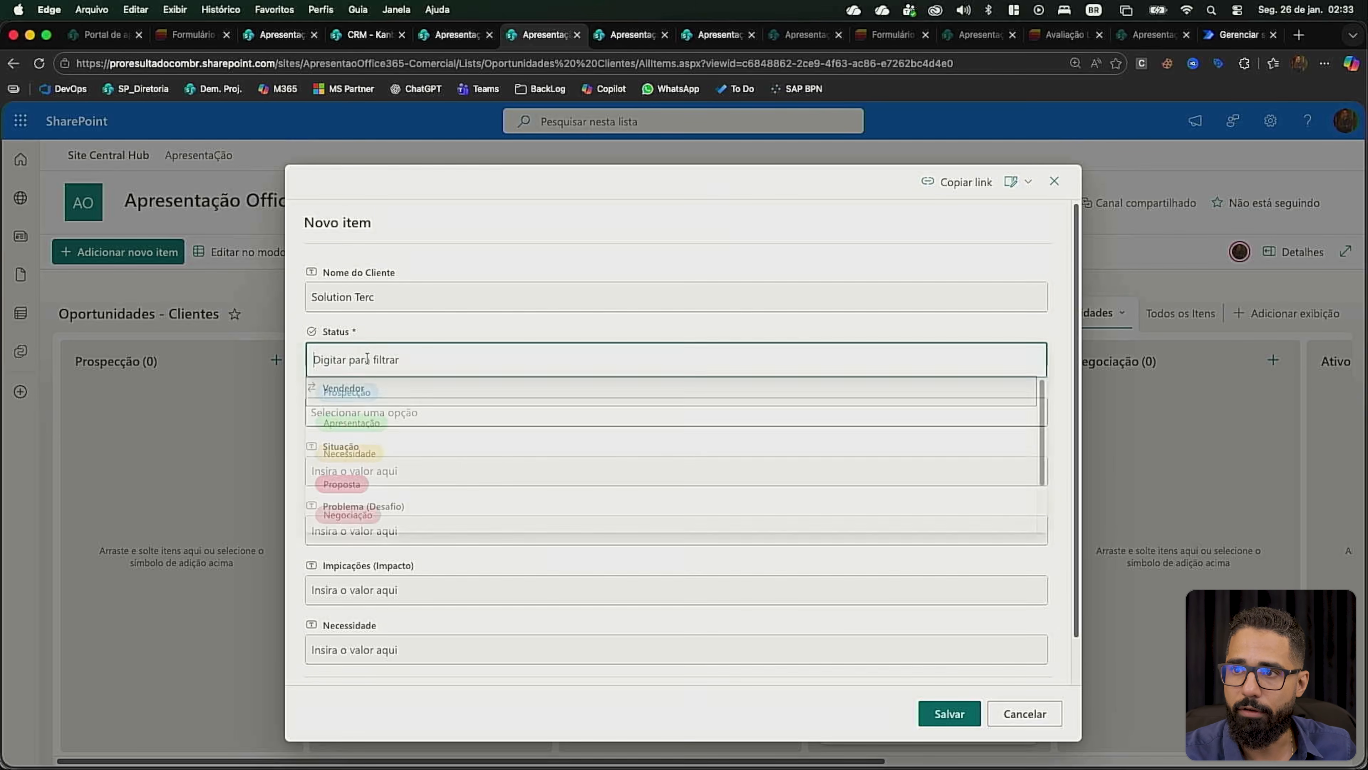
left_click(388, 428)
left_click(377, 414)
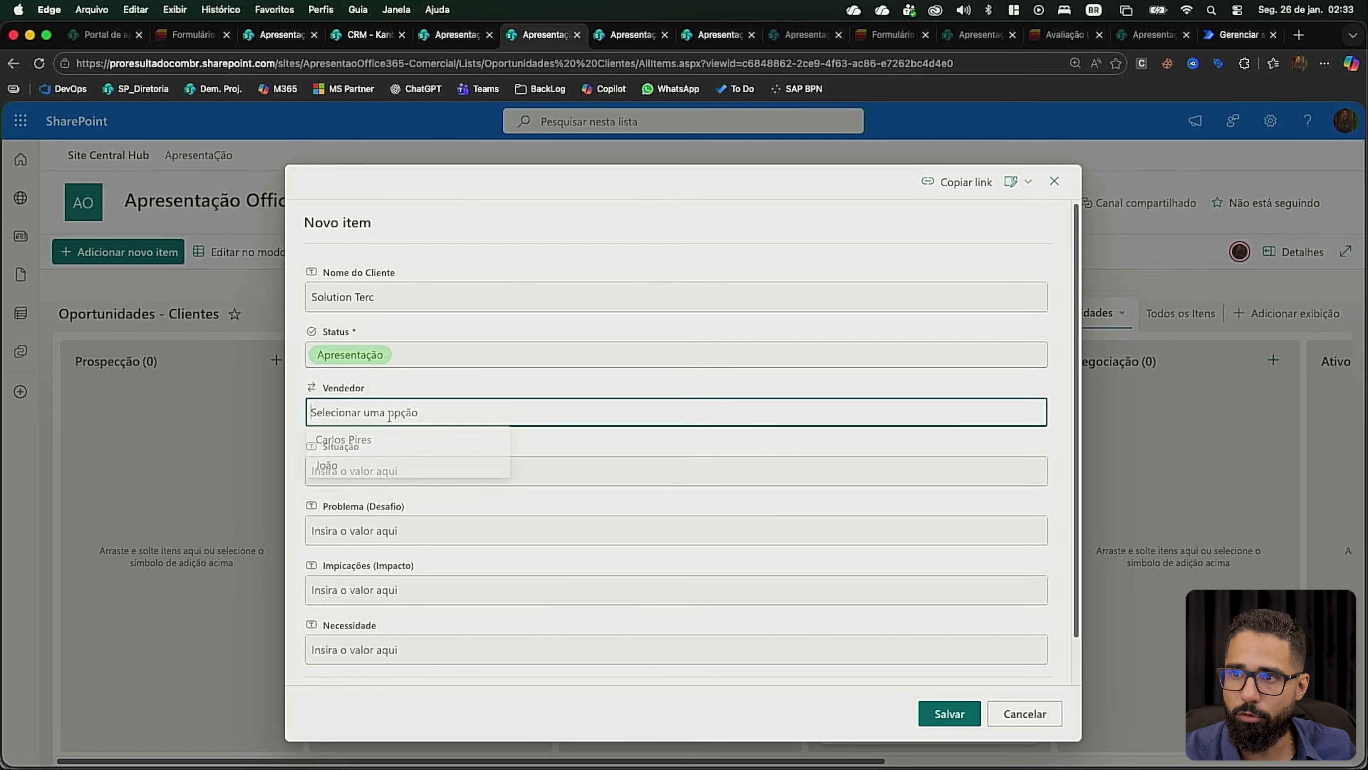
left_click(356, 447)
Step: Fill in Situação with "nao sabe usar office" and Problema (Desafio) with "implementar office"
left_click(378, 468)
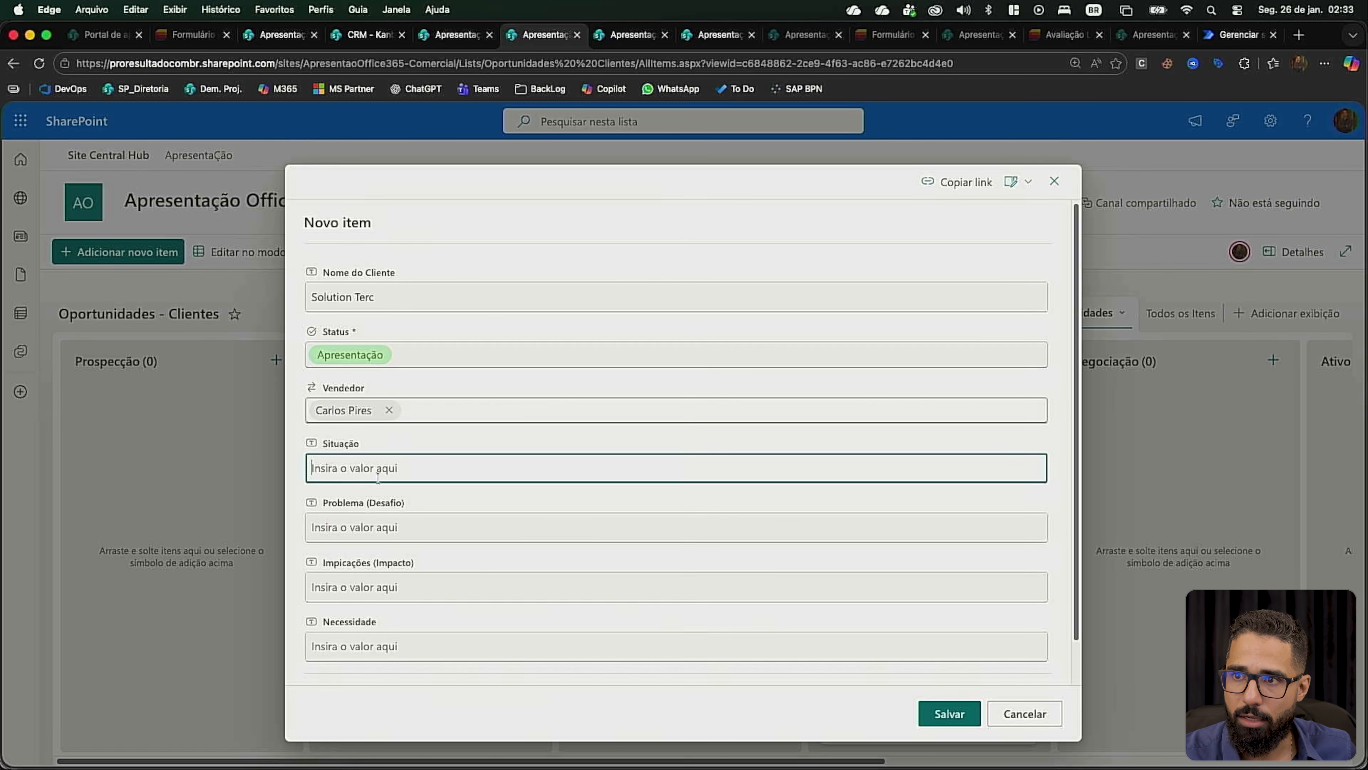
type("nao ")
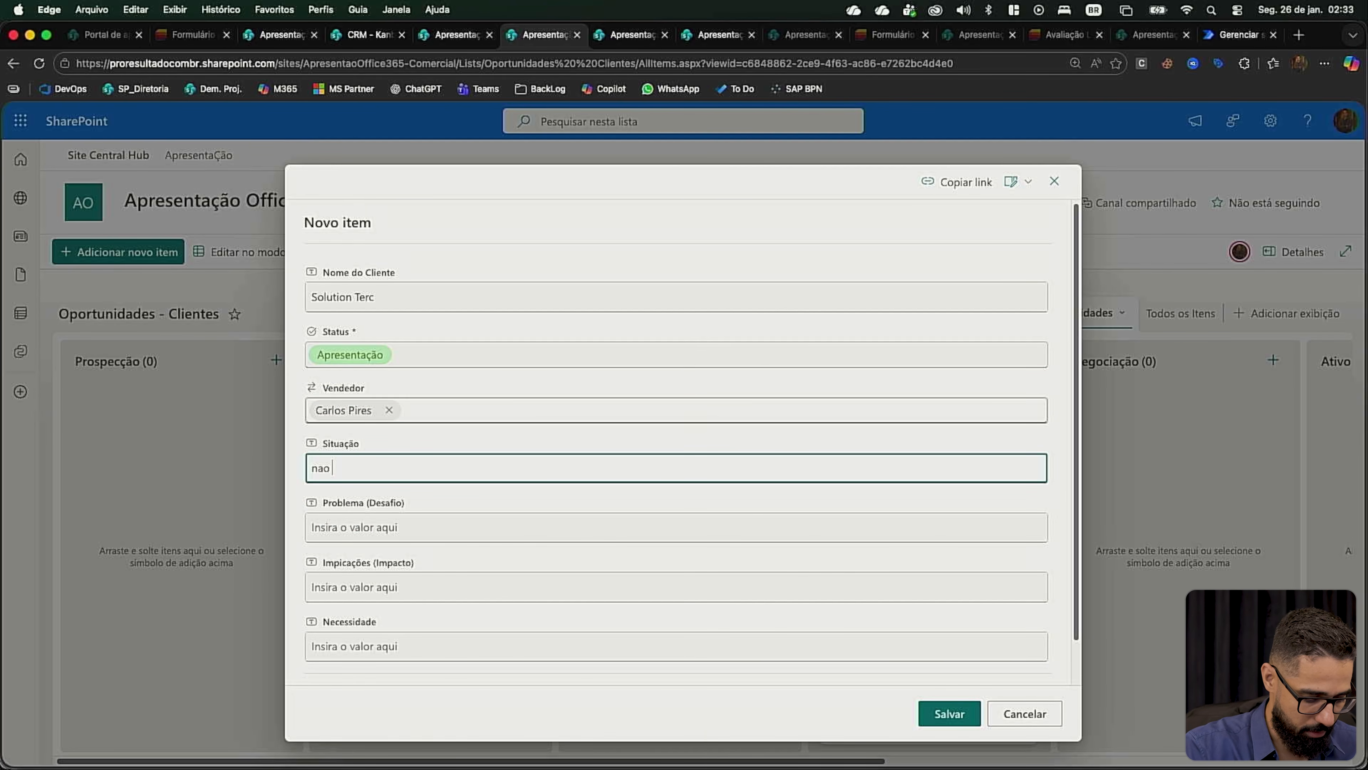
type("sabe usar ")
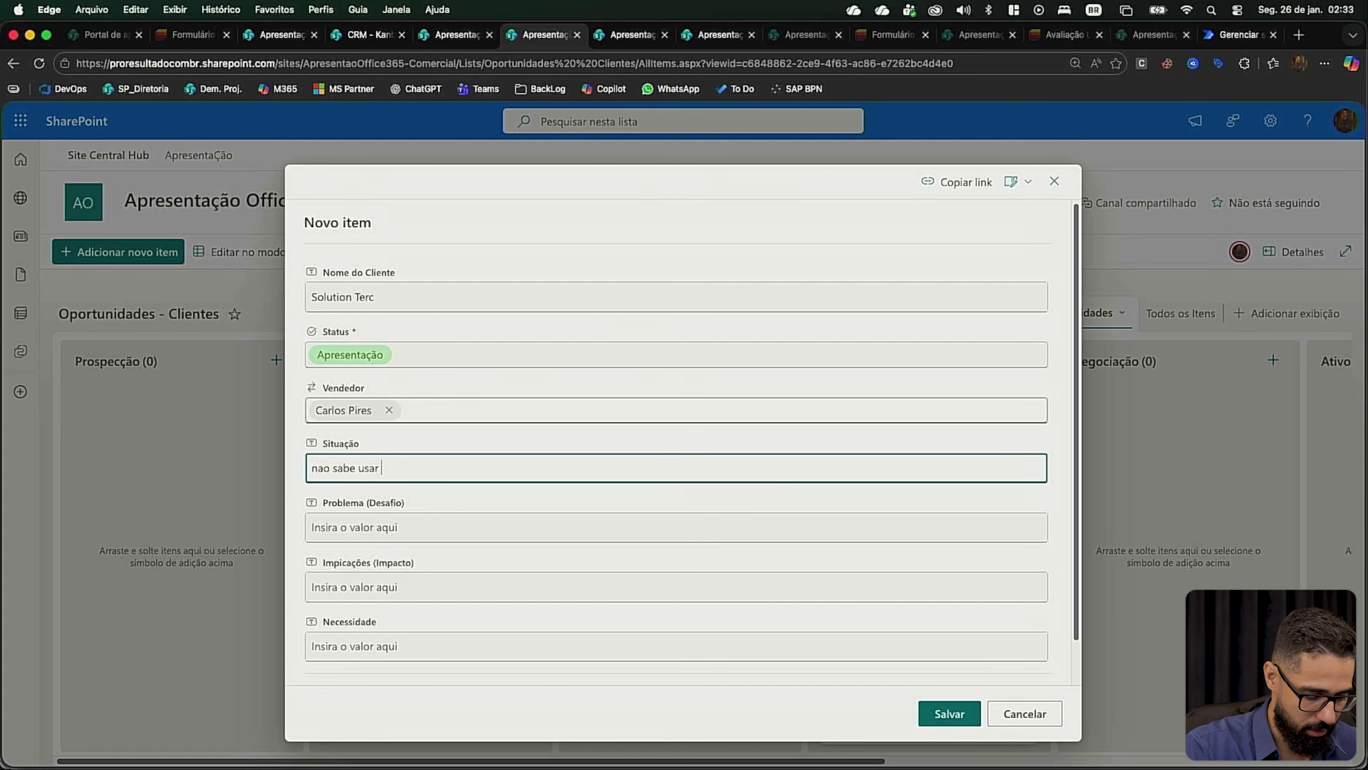
type("office")
key("Tab")
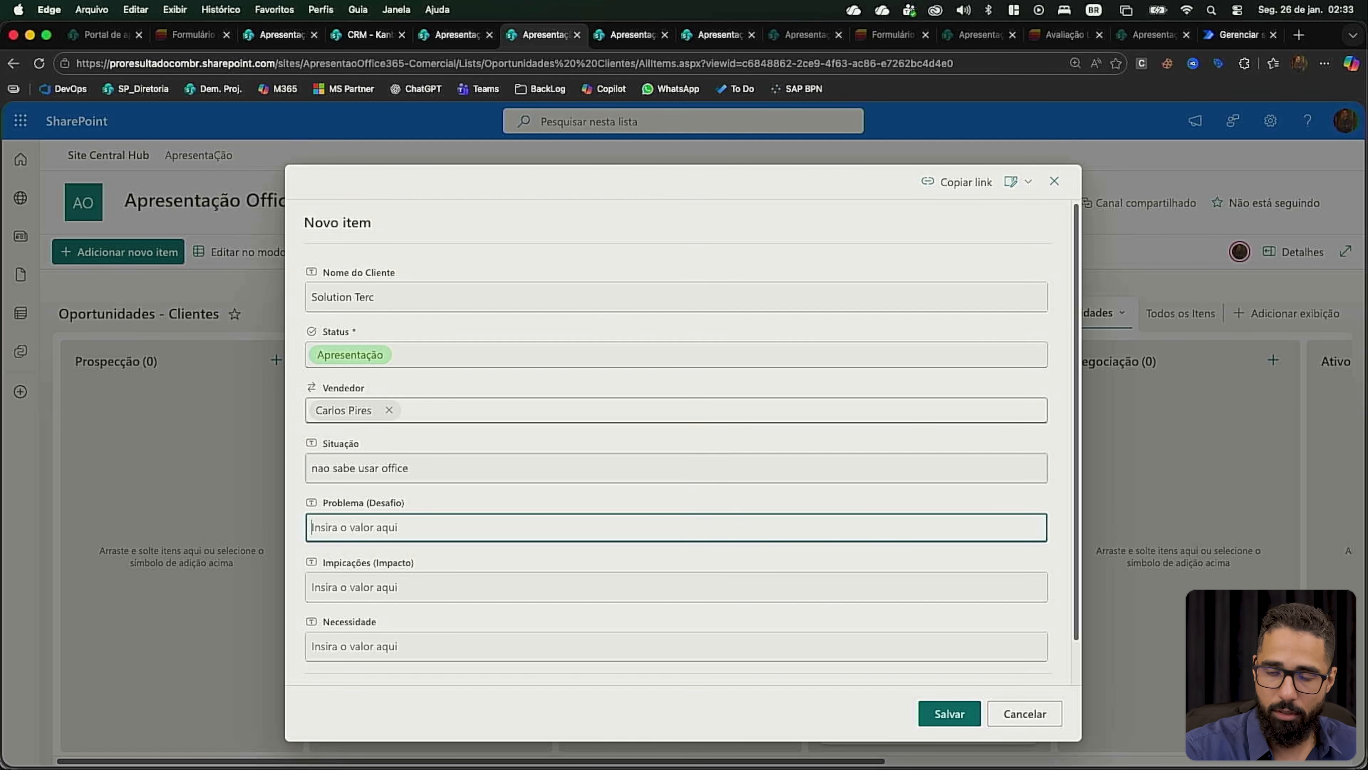
type("implem")
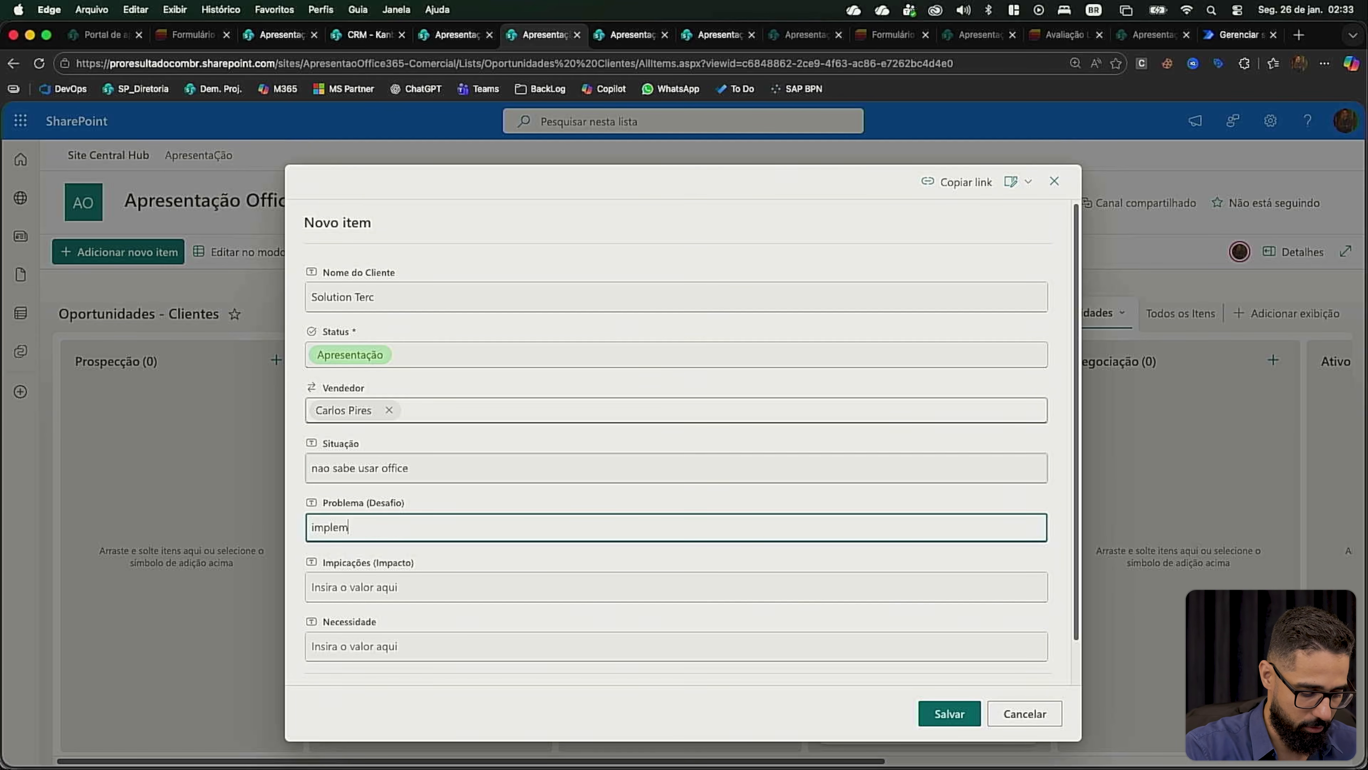
type("entar office")
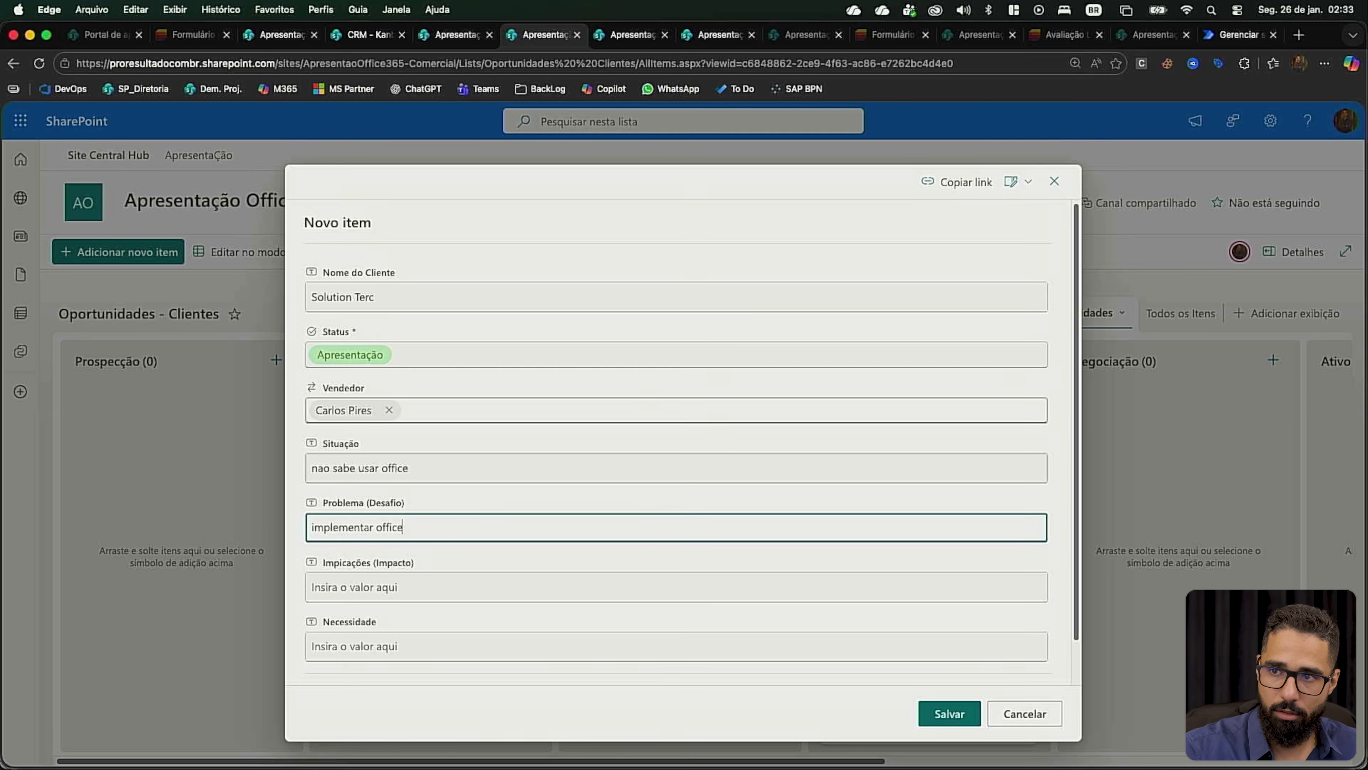
Step: Fill in Implicações (Impacto) with "custo com office mão aproveitado"
key("Tab")
type("custo com office m")
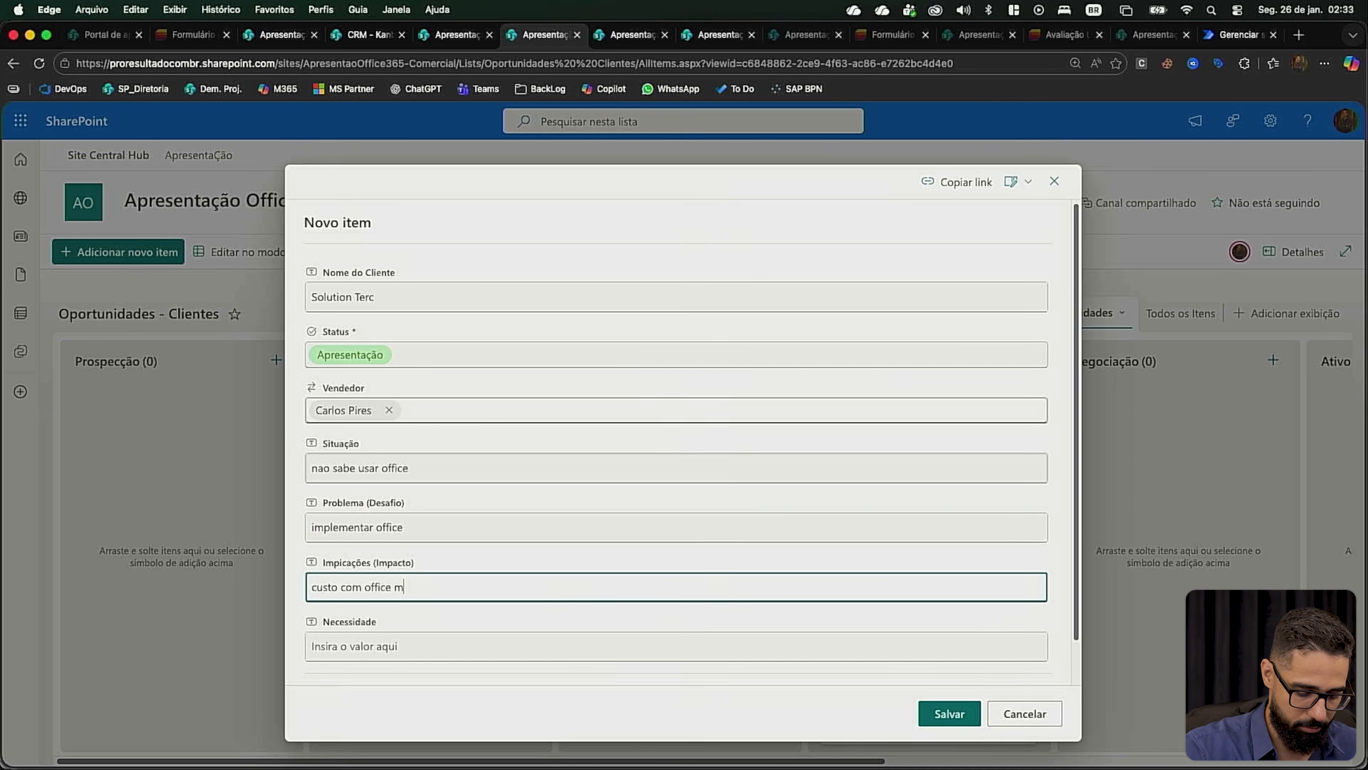
type("ão ")
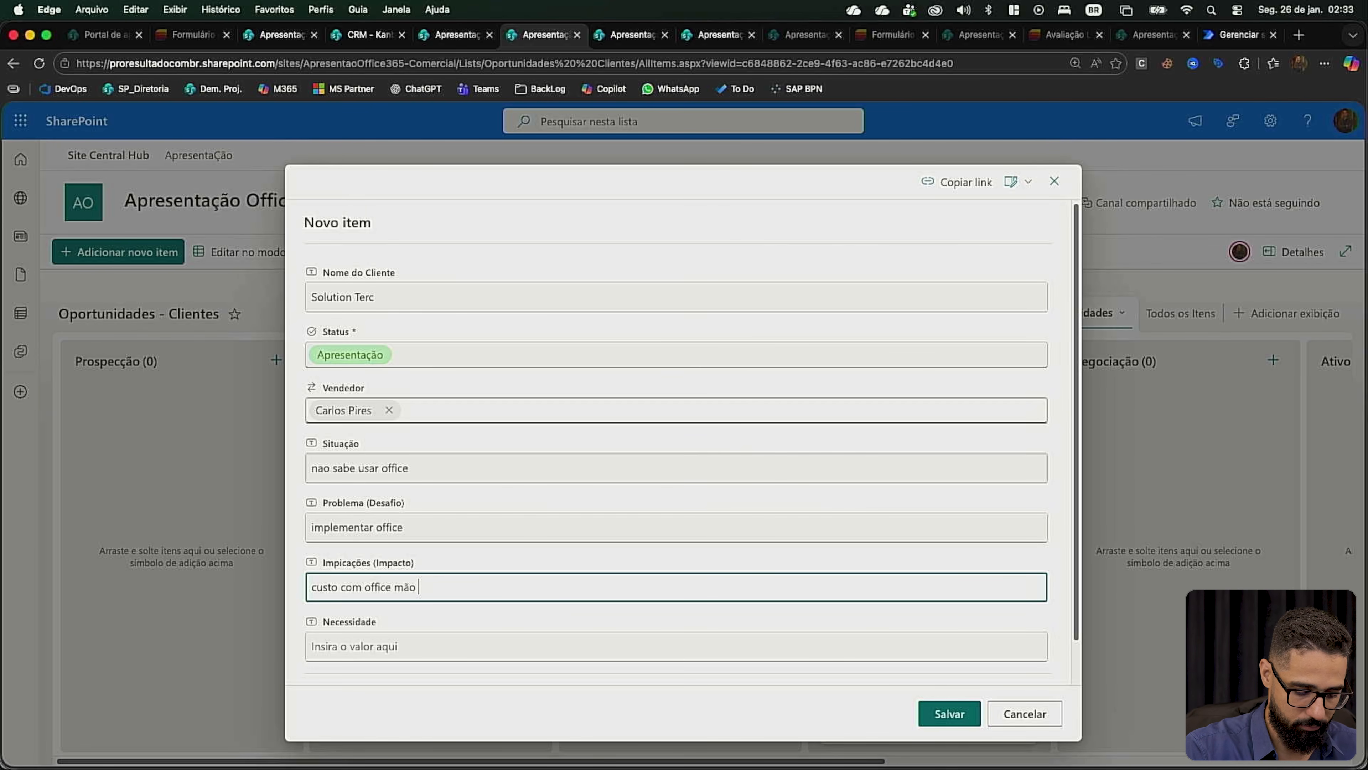
type("aproveitadio")
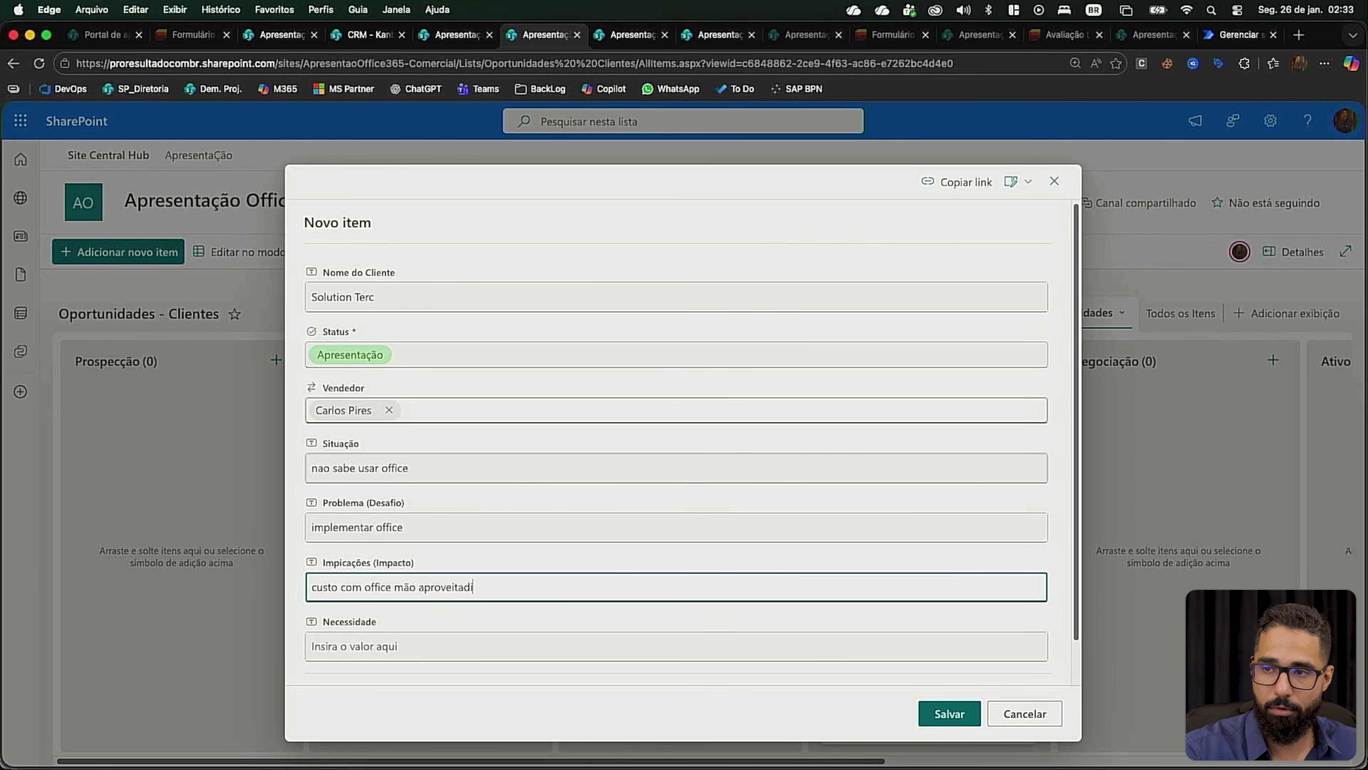
key("BackSpace")
key("BackSpace")
type("o")
Step: Enter "PR" as the Necessidade and save the Solution Terc opportunity
key("Tab")
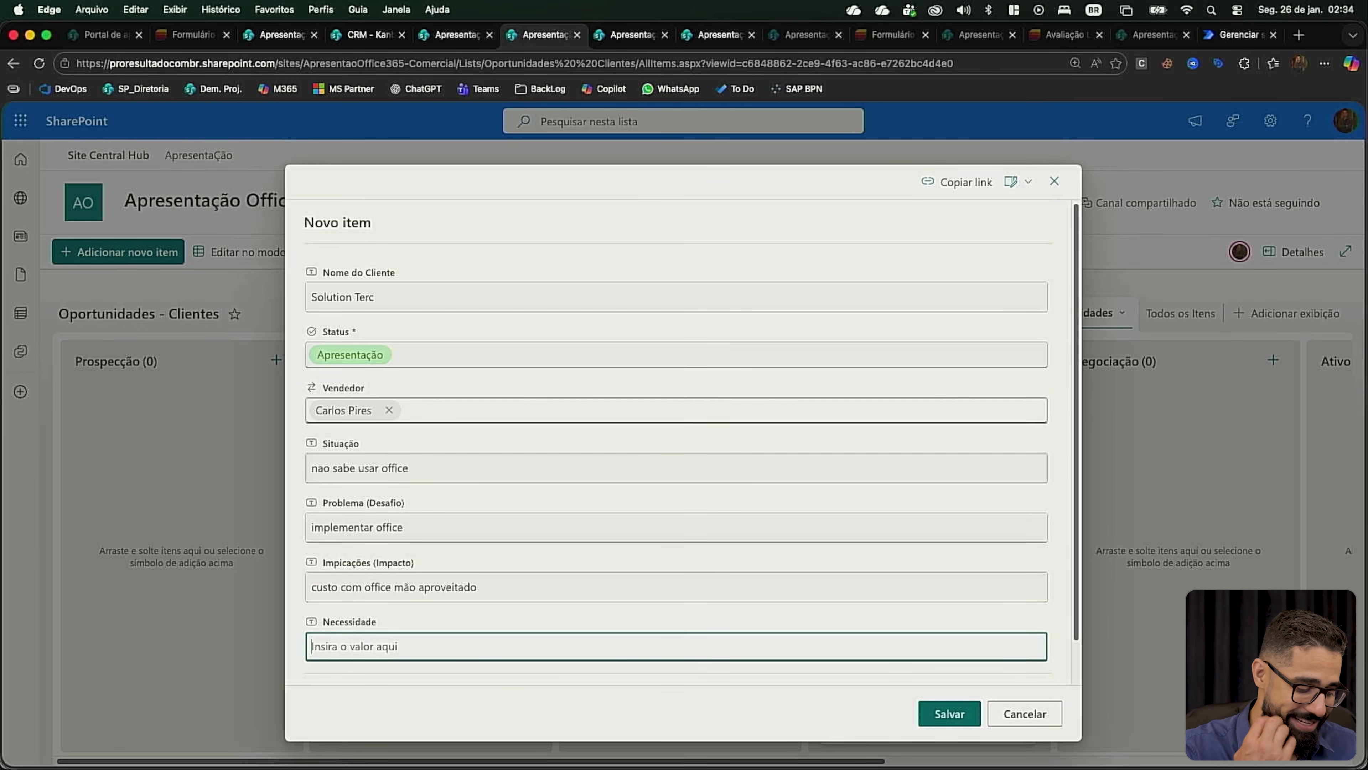
type("con")
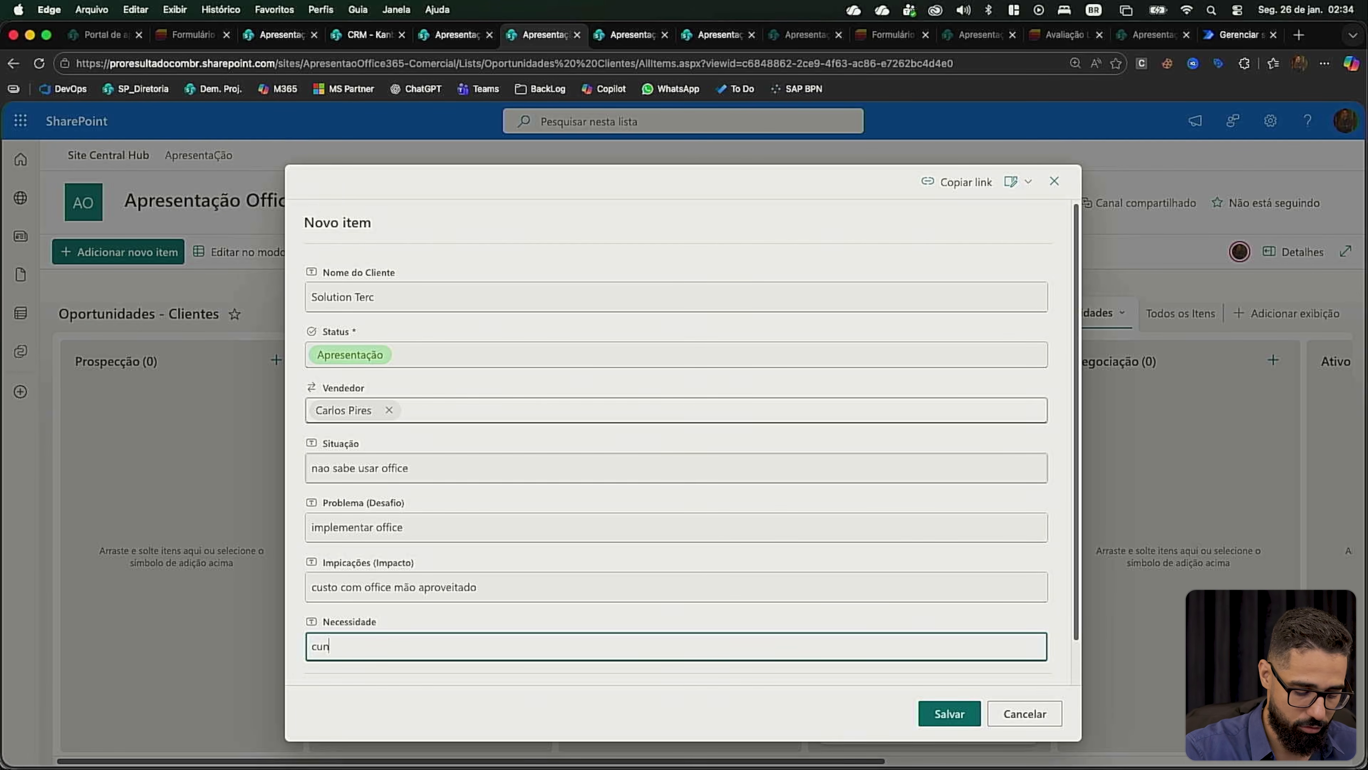
key("BackSpace")
key("BackSpace")
key("BackSpace")
type("PR")
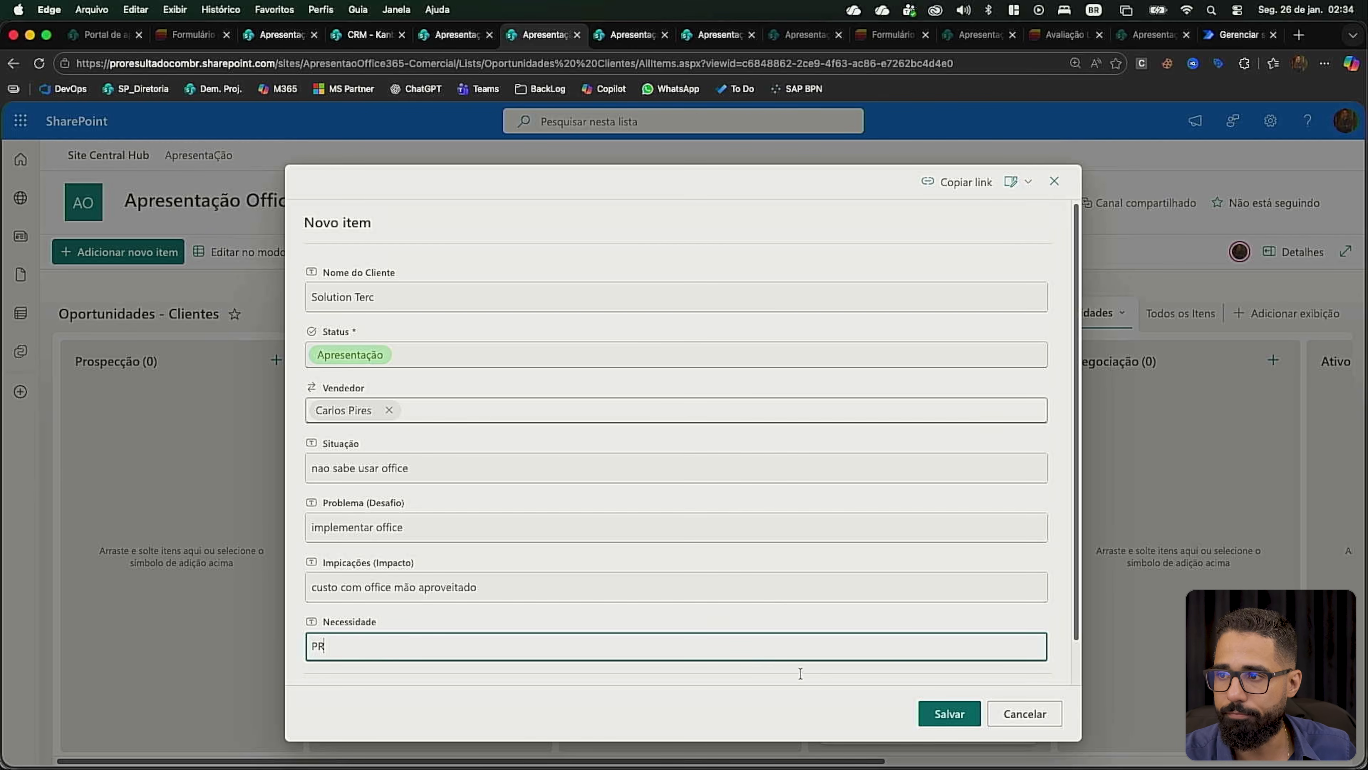
left_click(944, 716)
Step: Start a new item in the Visitas Tec list with the Título "teste youtube"
left_click(632, 34)
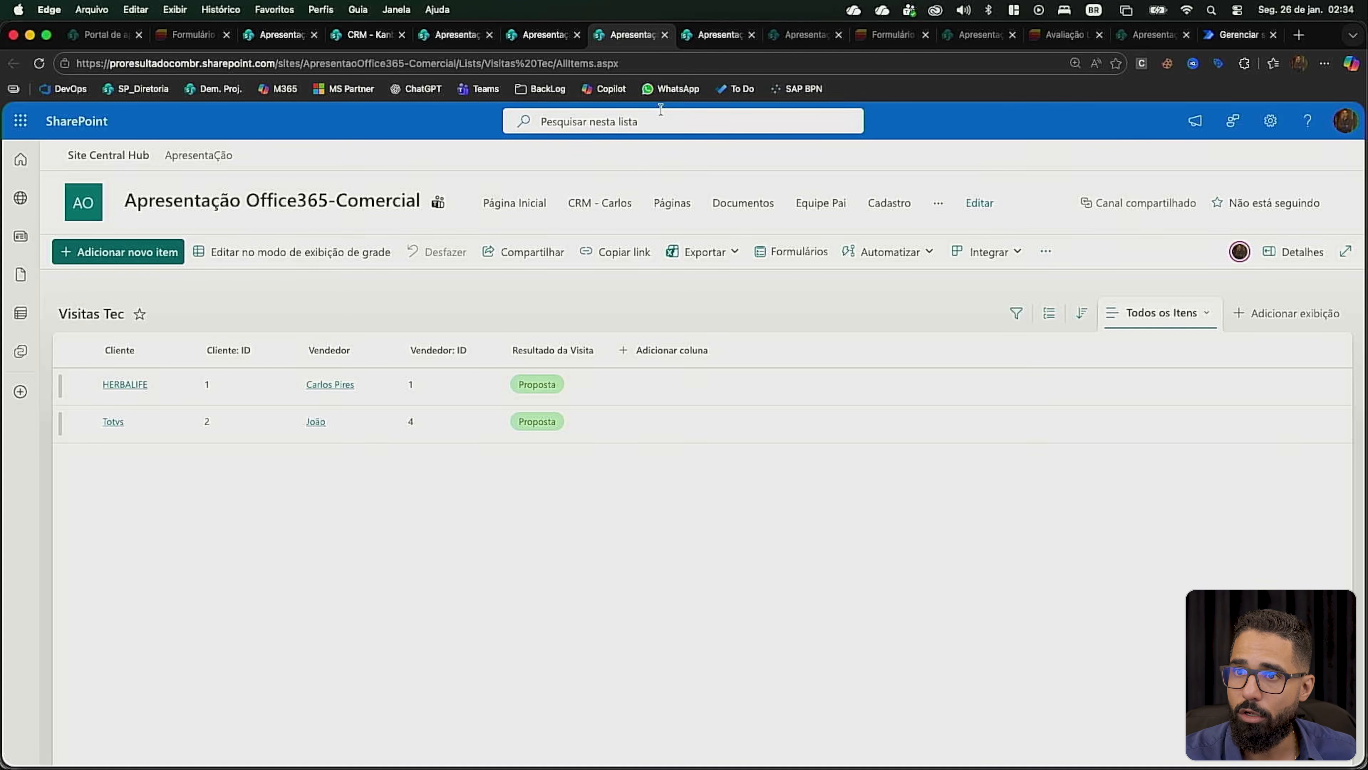
left_click(139, 252)
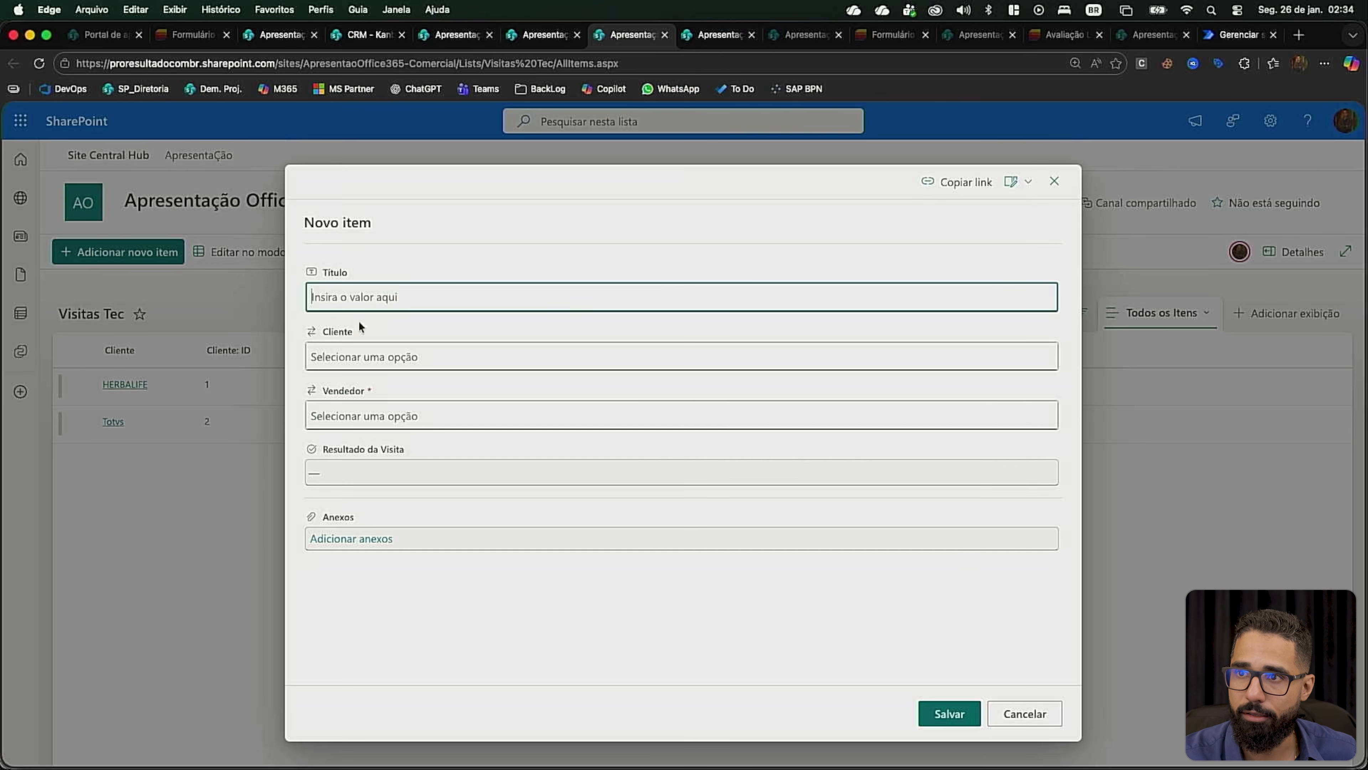
left_click(398, 298)
type("test")
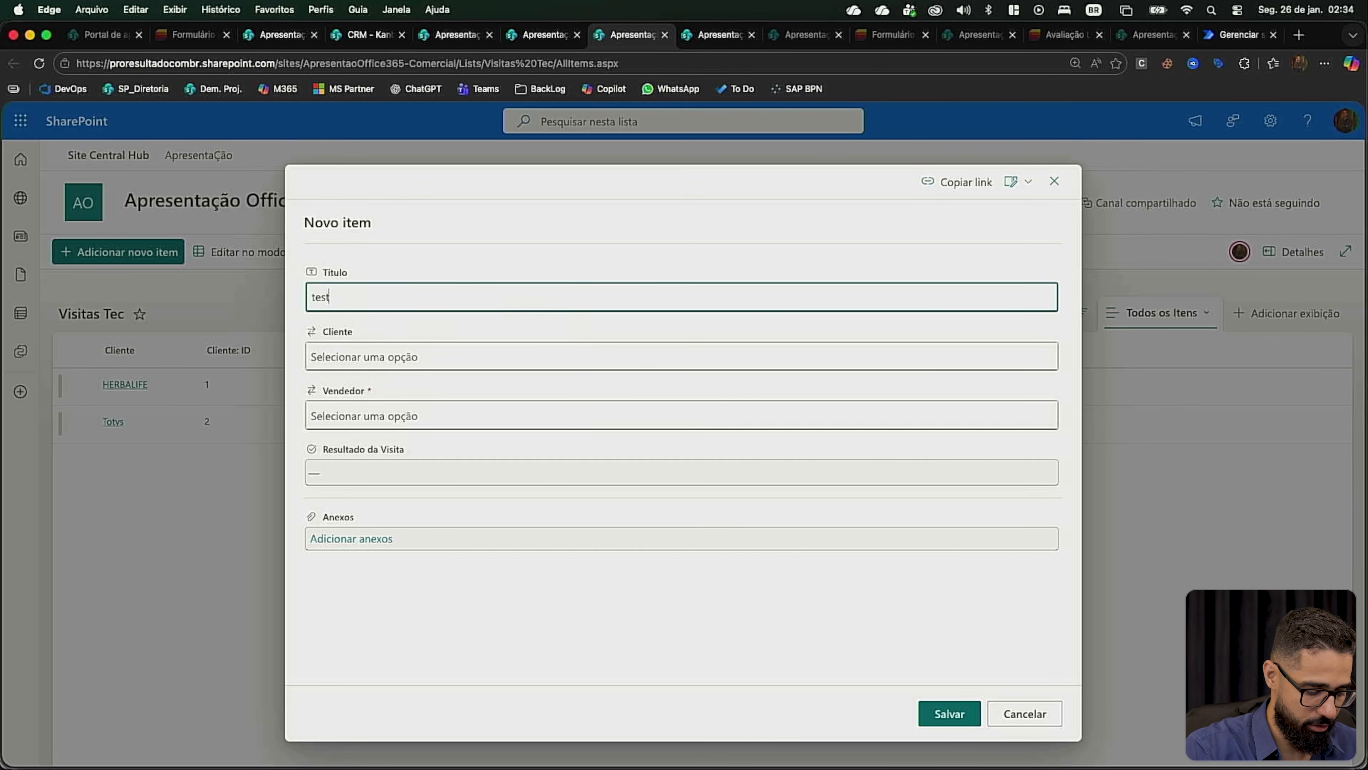
type("e youtube")
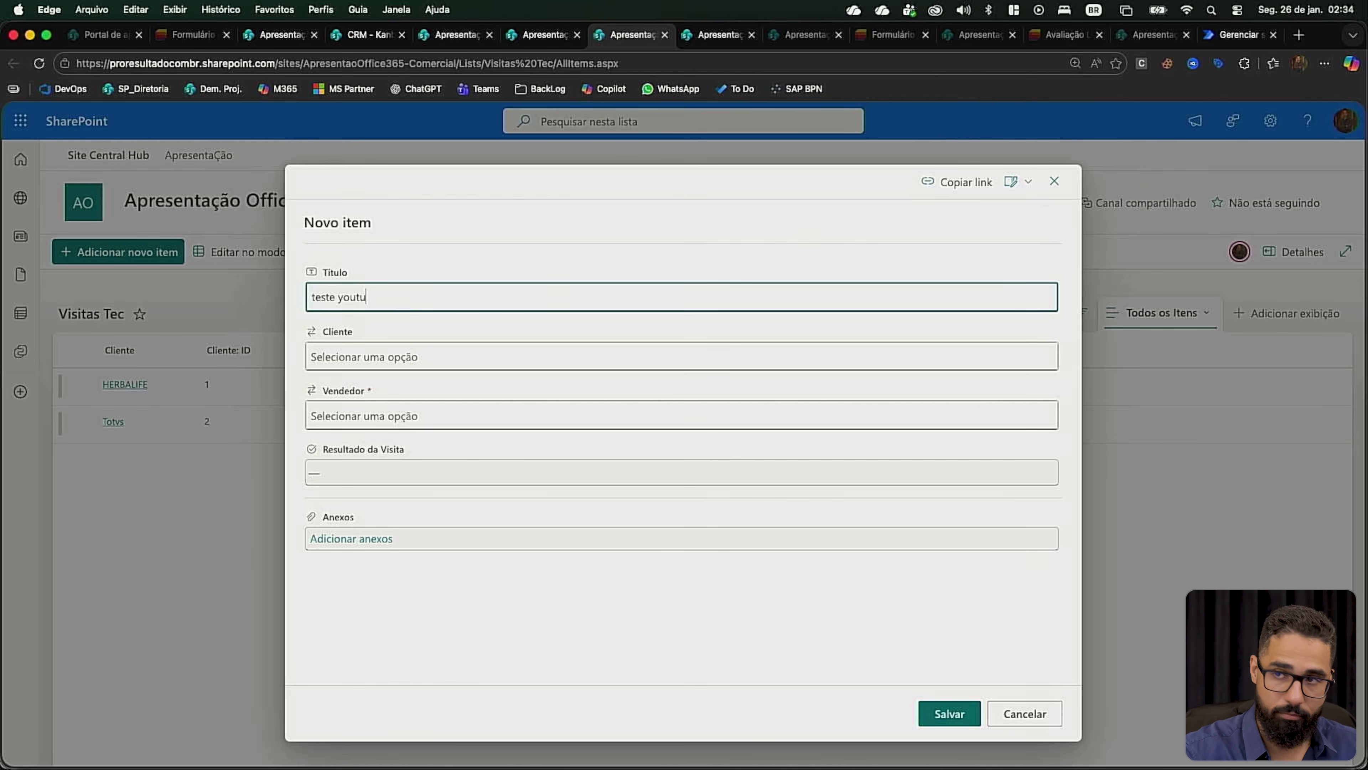
Step: Set the visit's Cliente to Solution Terc, assign the first listed salesperson, choose Proposta as Resultado da Visita and save it
left_click(376, 360)
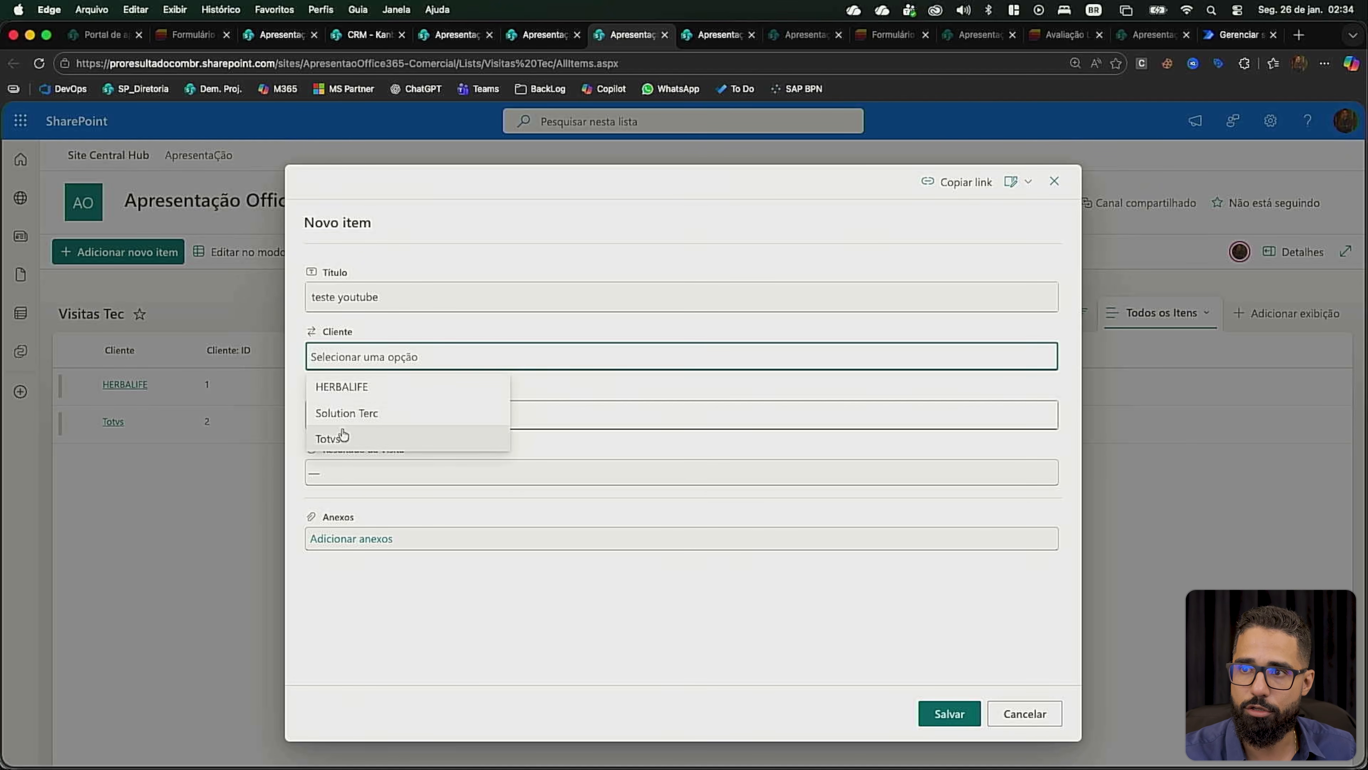
left_click(365, 419)
left_click(365, 413)
left_click(360, 441)
left_click(362, 465)
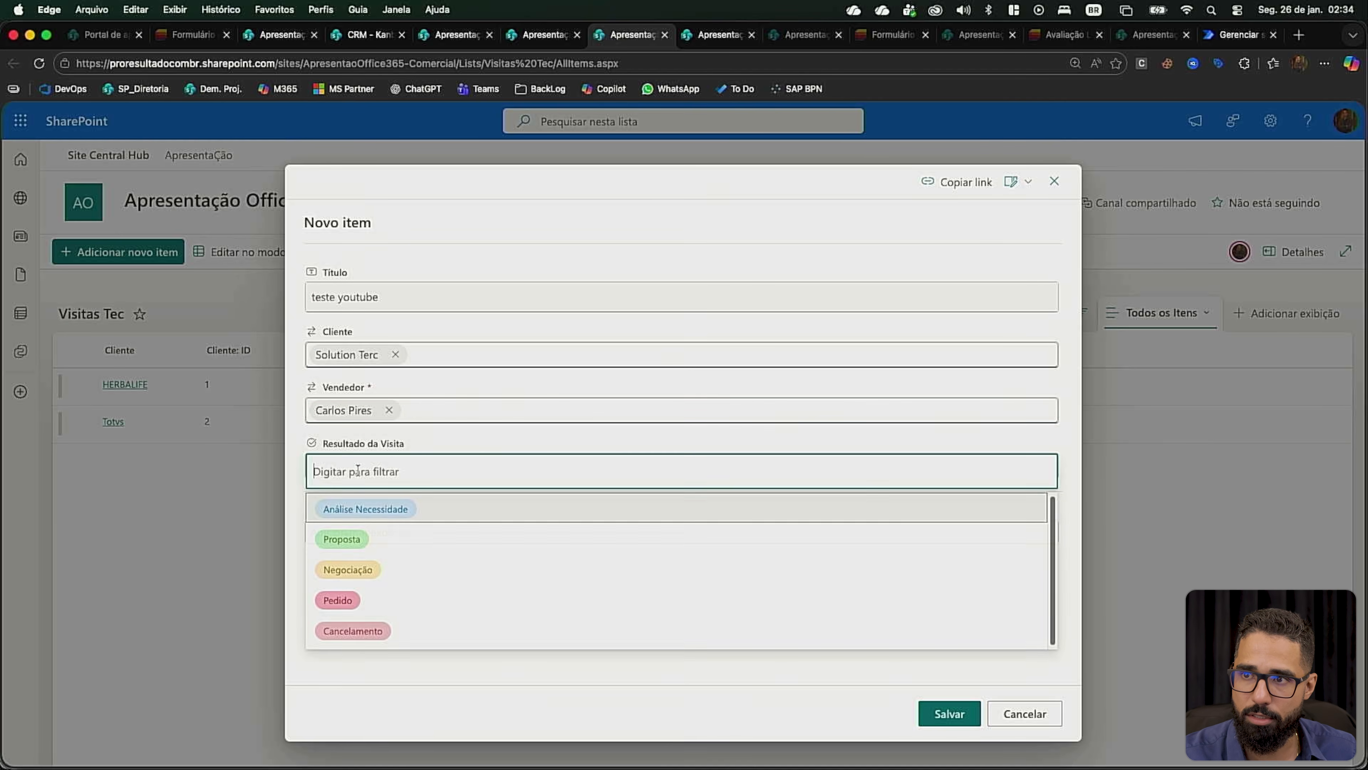
left_click(357, 542)
left_click(955, 717)
Step: Return to the Oportunidades - Clientes board and reload it repeatedly to check Solution Terc's stage
left_click(541, 35)
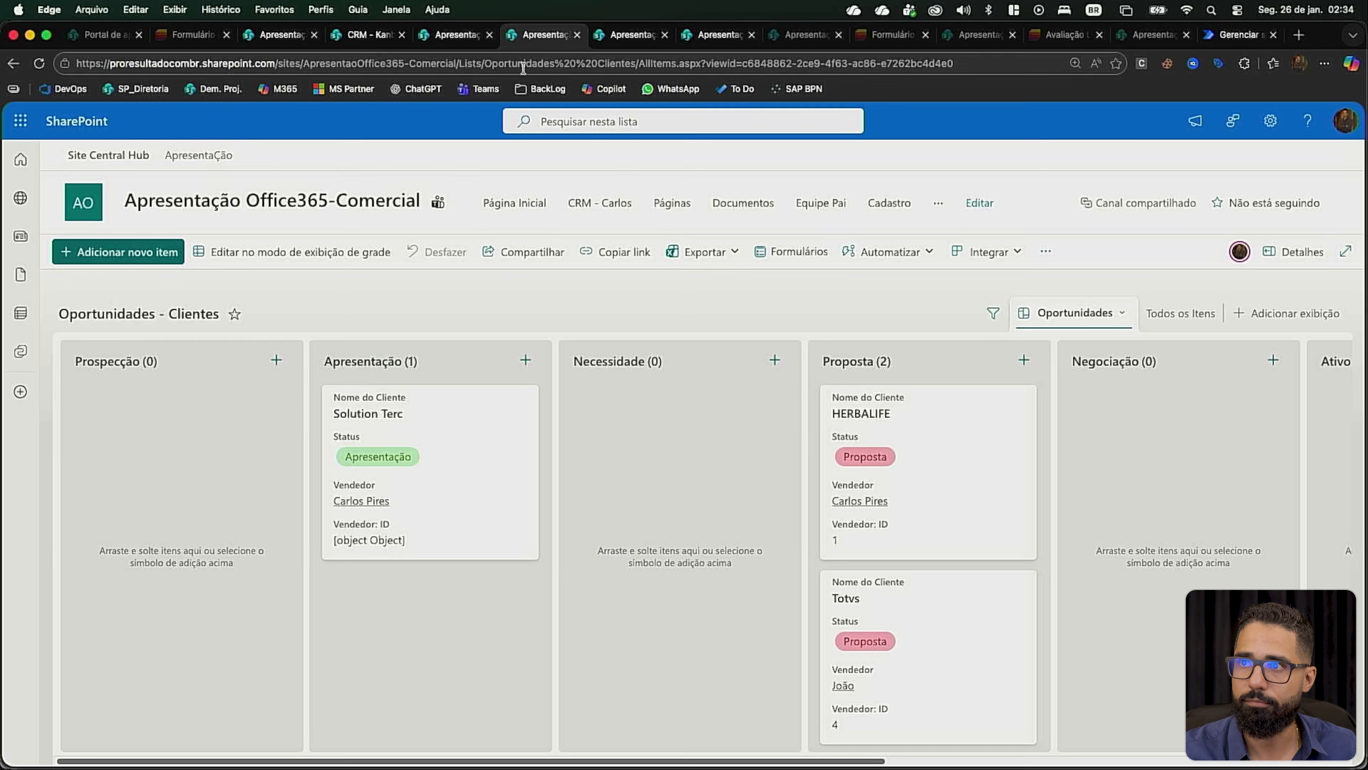
left_click(536, 64)
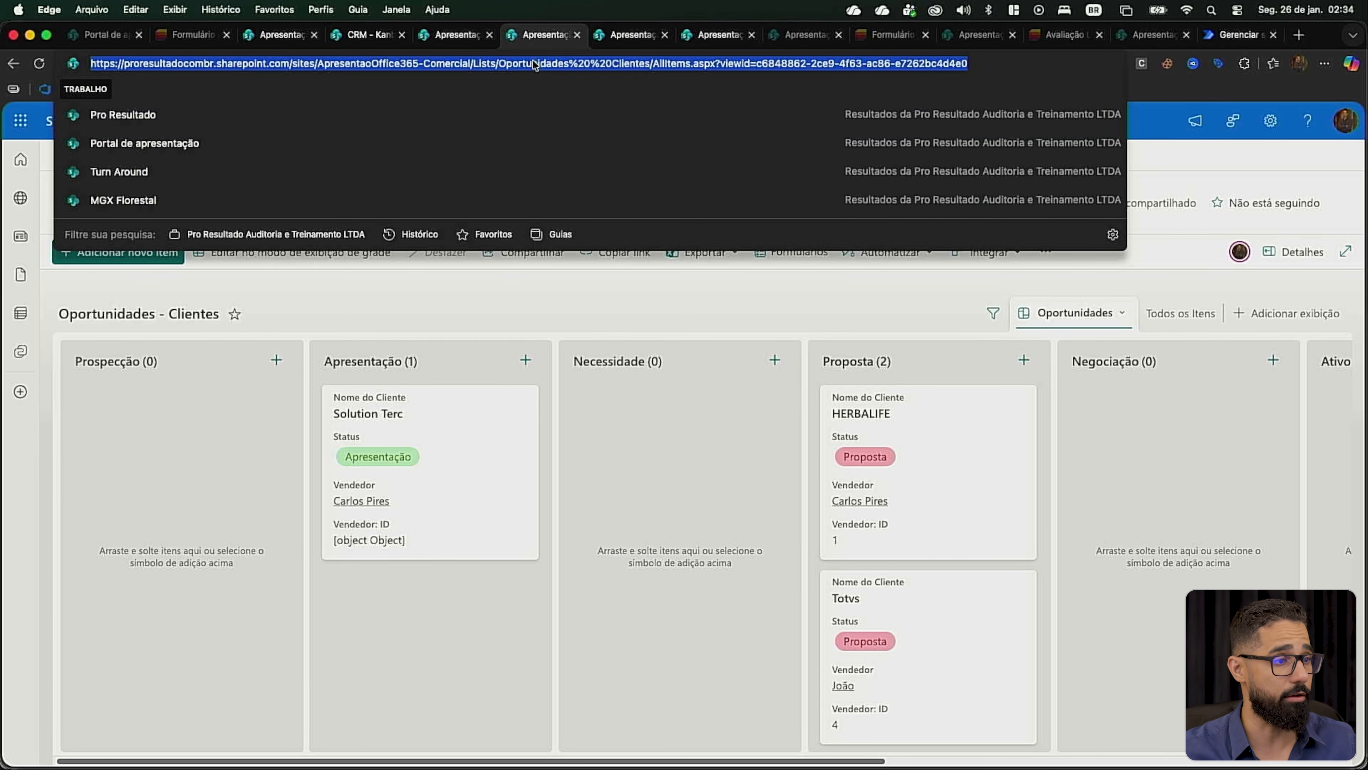
key("Return")
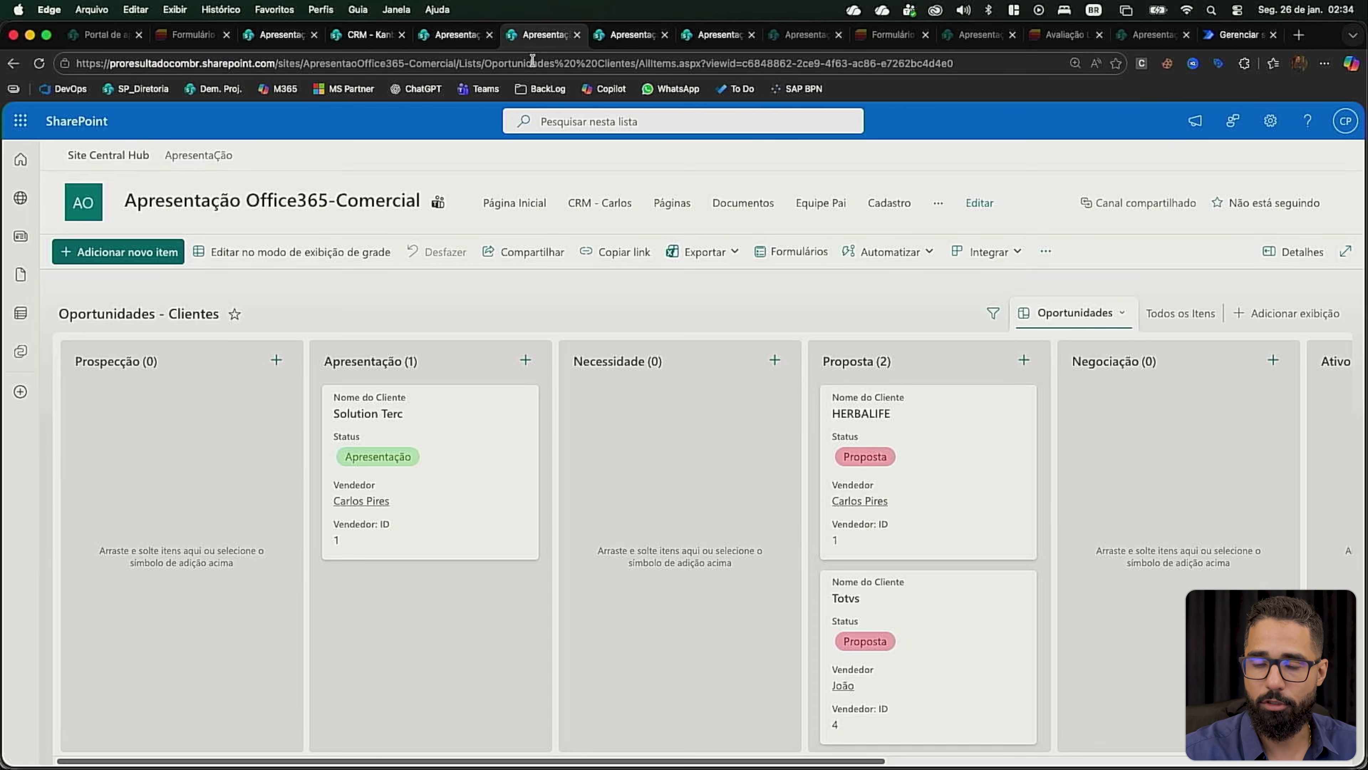
left_click(533, 62)
key("Return")
left_click(522, 63)
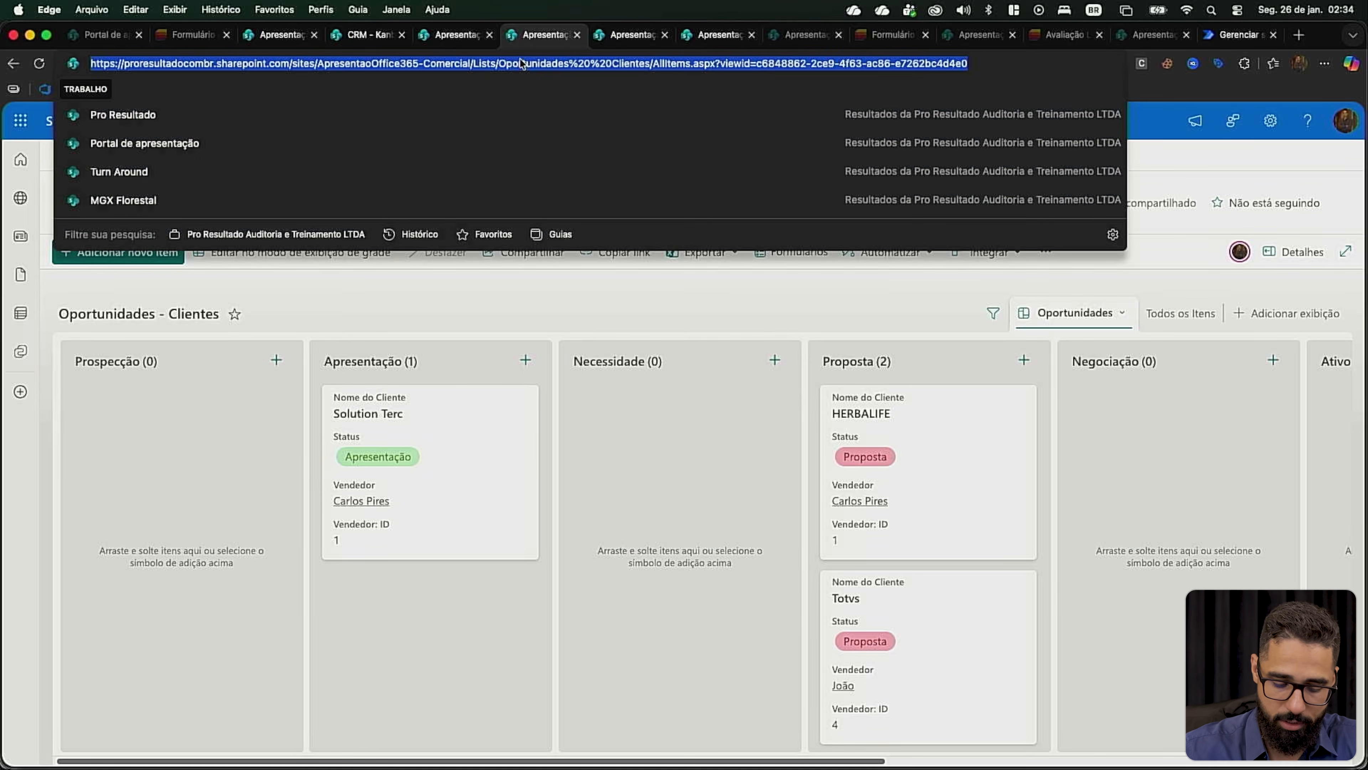
key("Return")
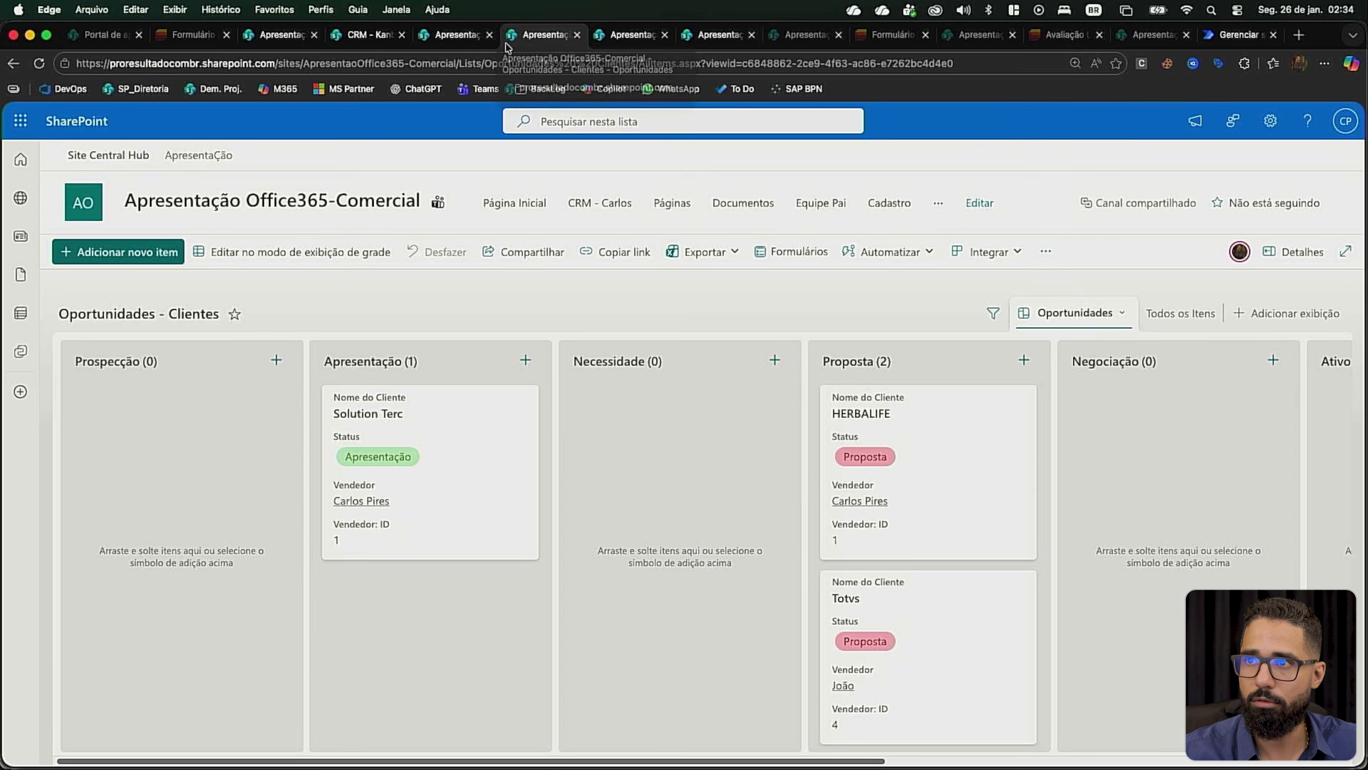
left_click(504, 63)
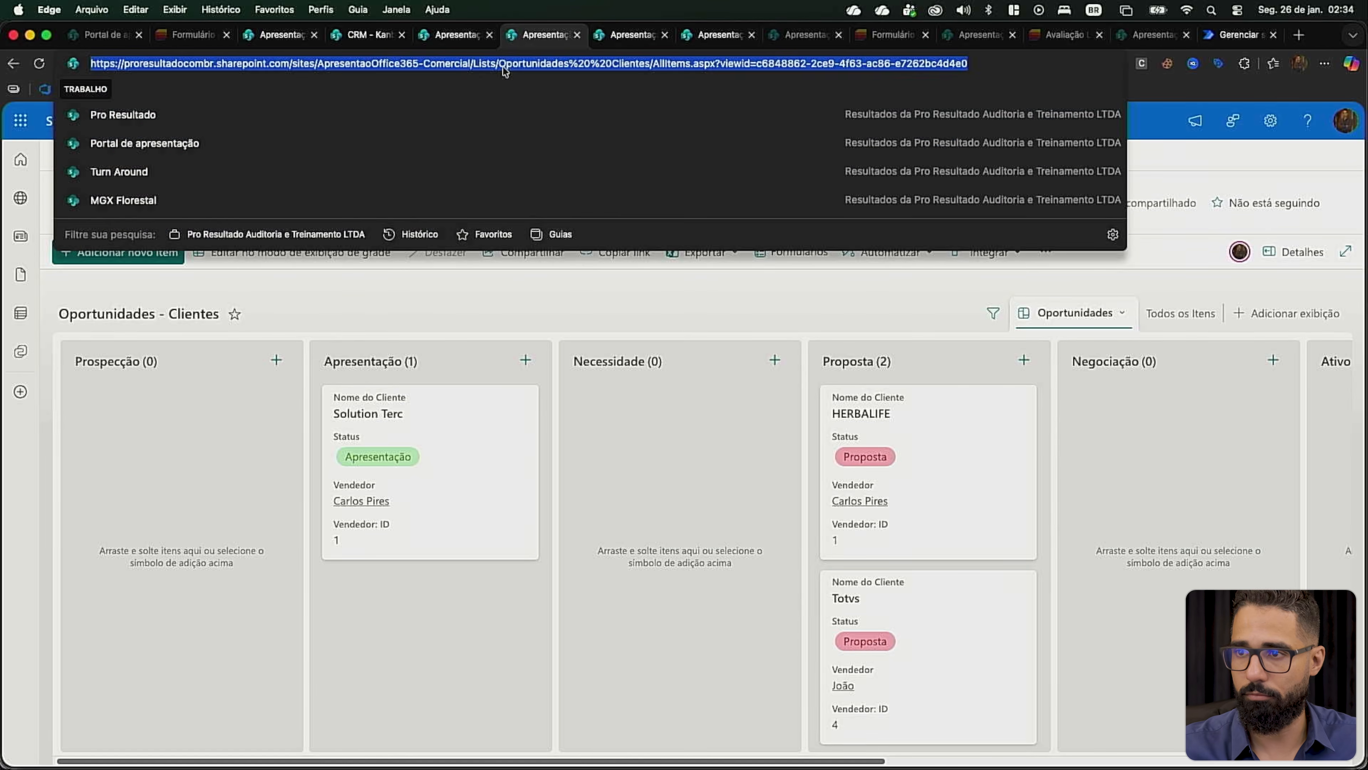
key("Return")
left_click(504, 63)
key("Return")
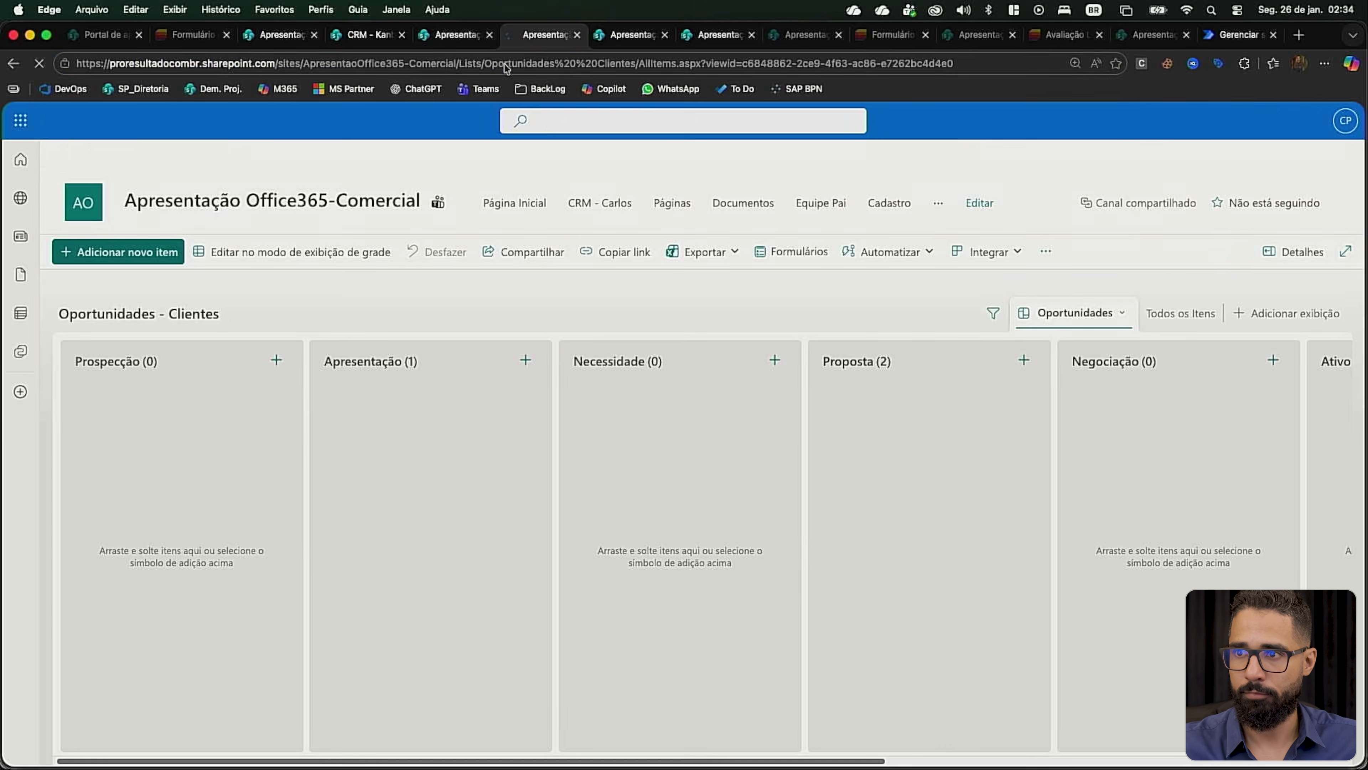
left_click(504, 63)
key("Return")
Step: Open the details of the PR - Classificação Oportunidade CRM Simples Apresentação flow in Power Automate, then examine the Proposta column on the SharePoint board
key("ctrl+Left")
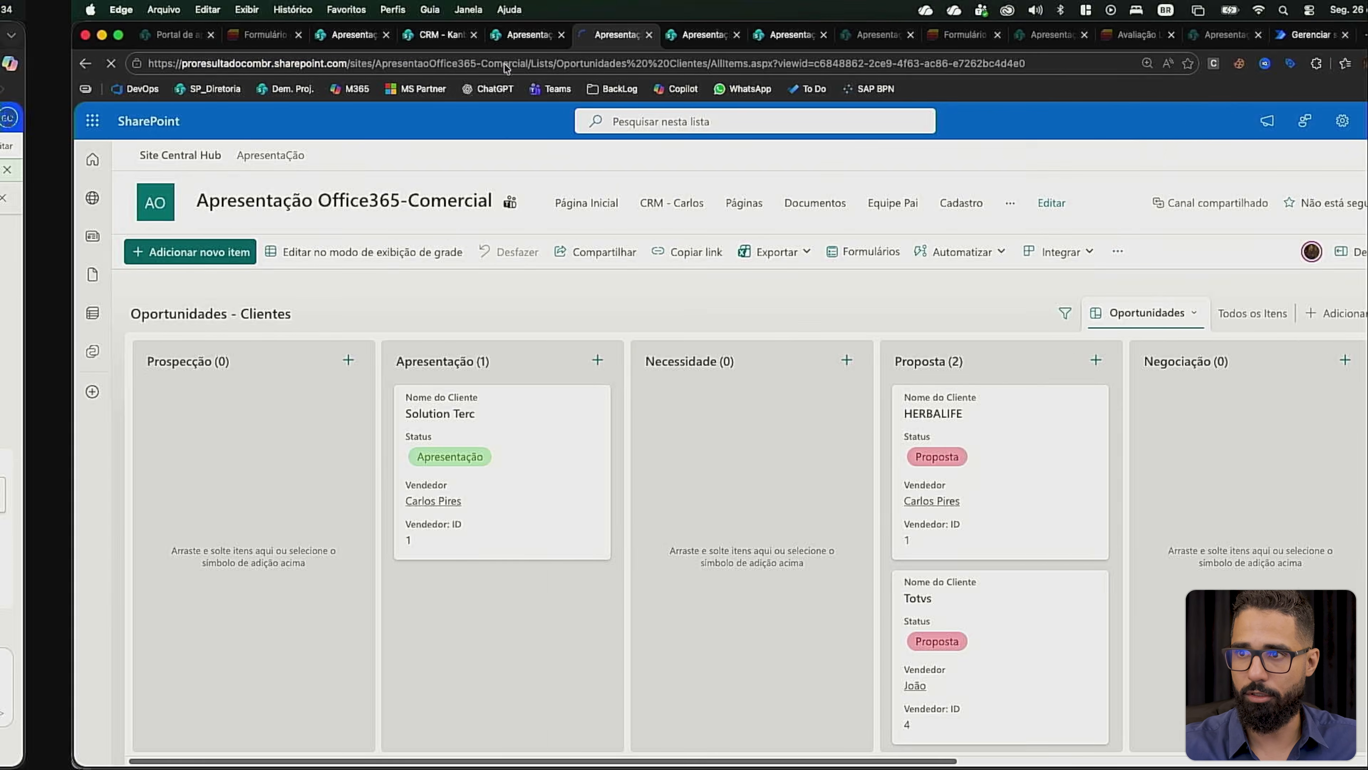
left_click(32, 146)
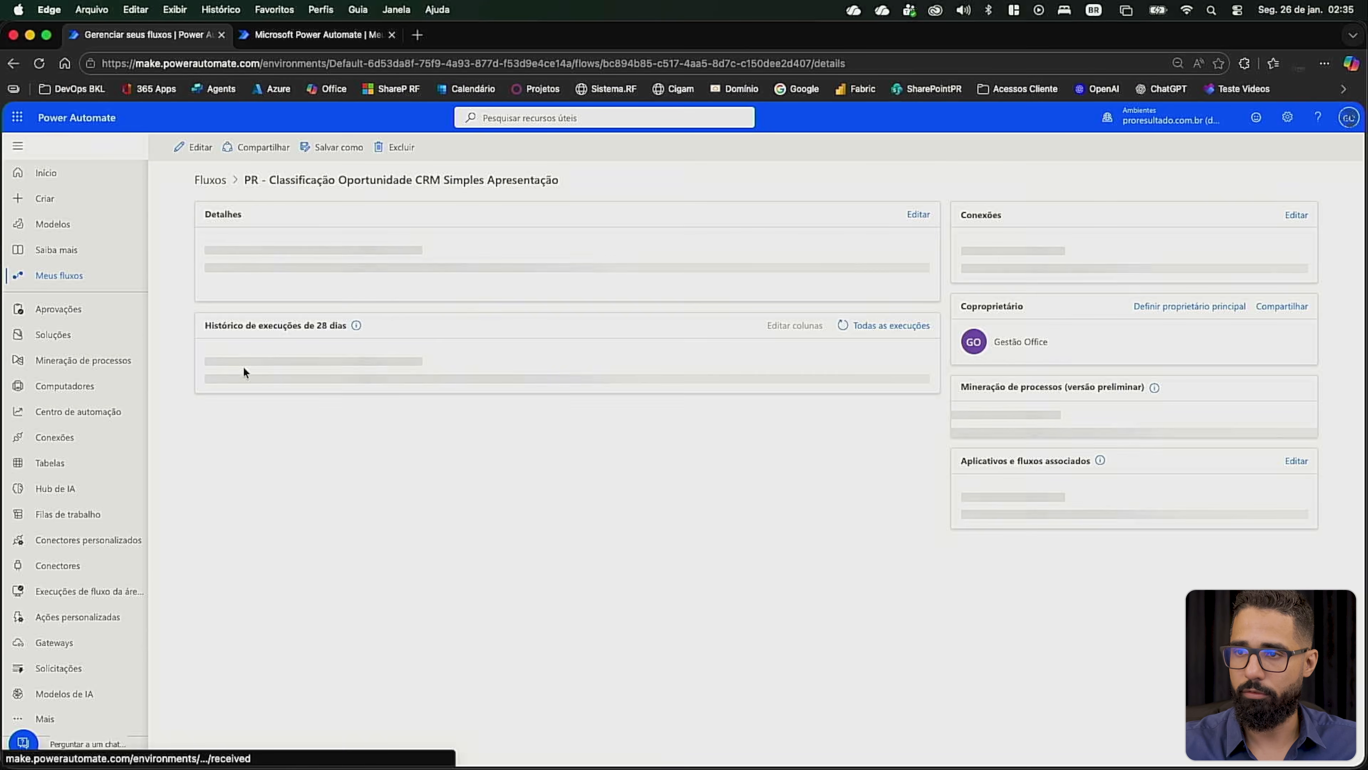
key("ctrl+Right")
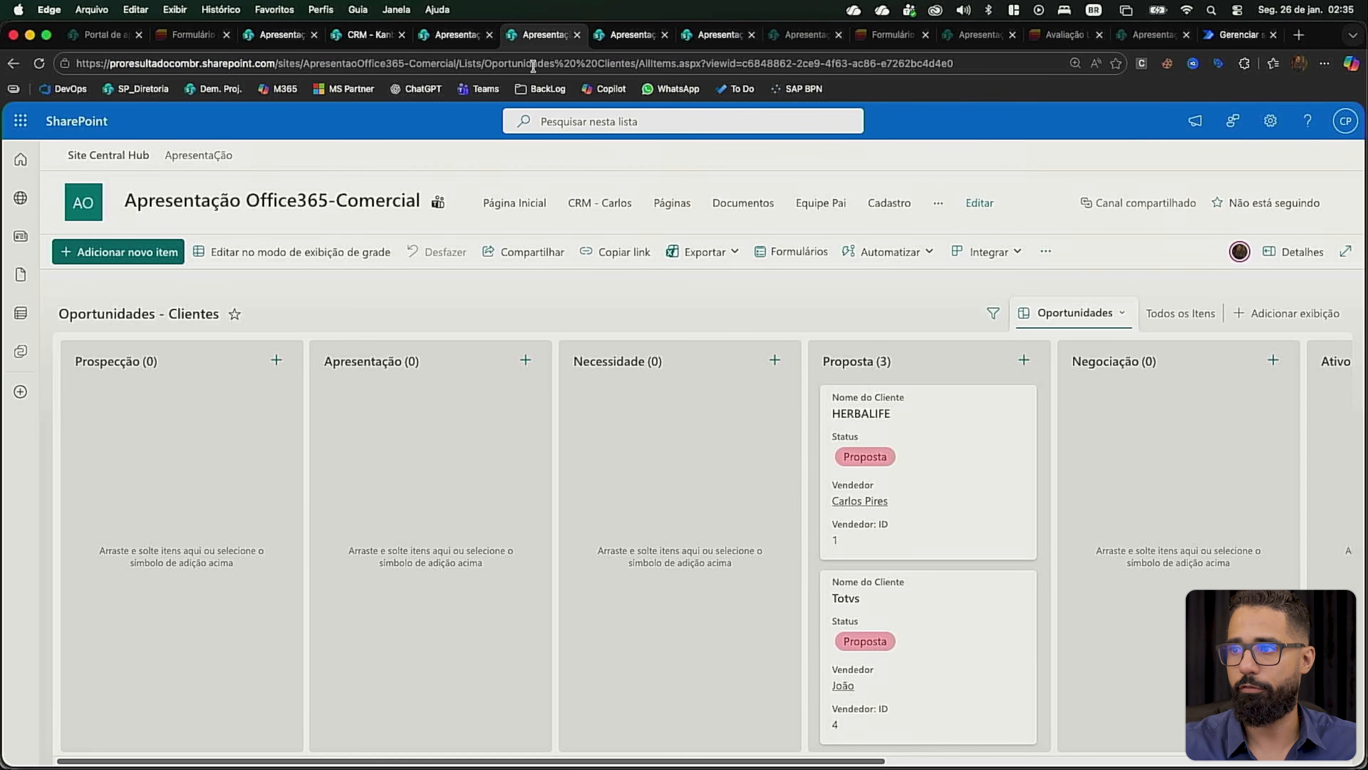
scroll(886, 561, "down", 3)
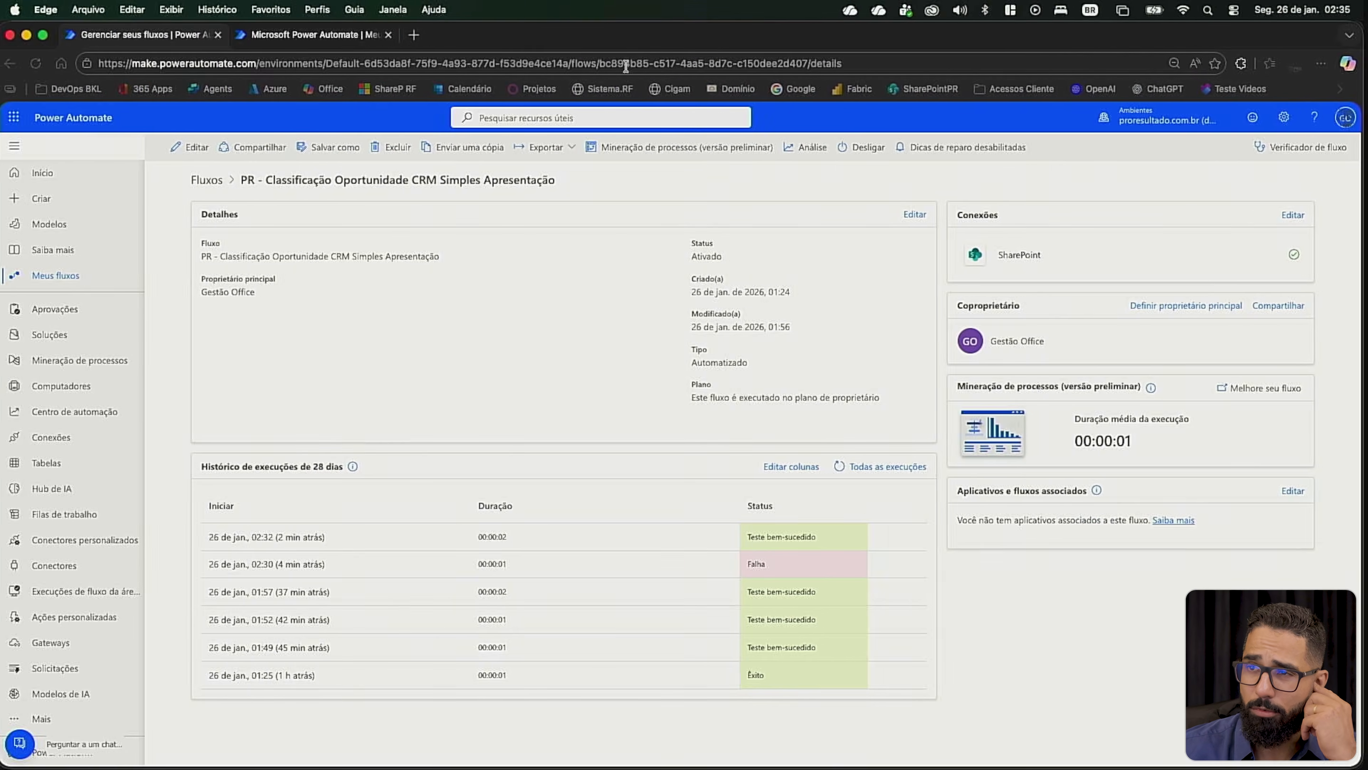
Step: Open the classification flow in the Power Automate designer and examine its trigger, Obter item, the Proposta condition and the Atualizar item action
left_click(198, 145)
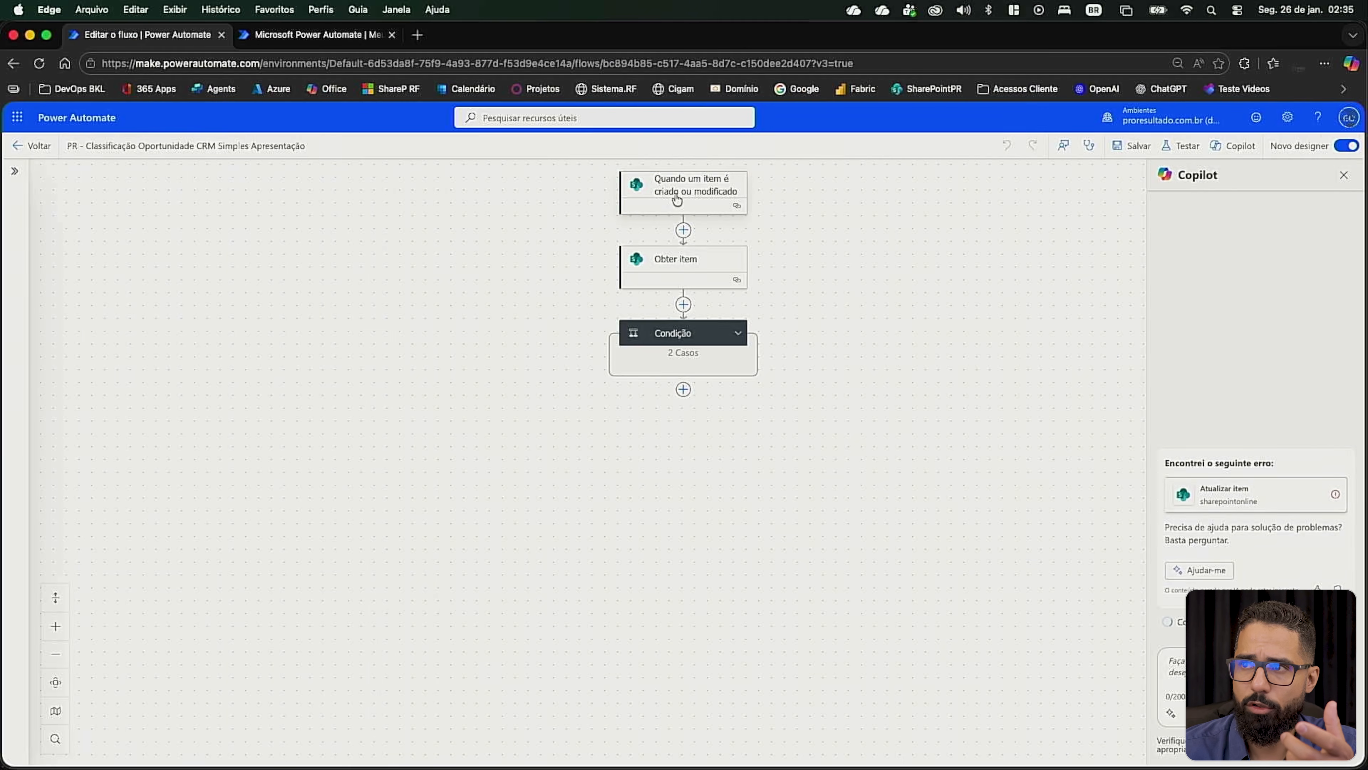
left_click(677, 199)
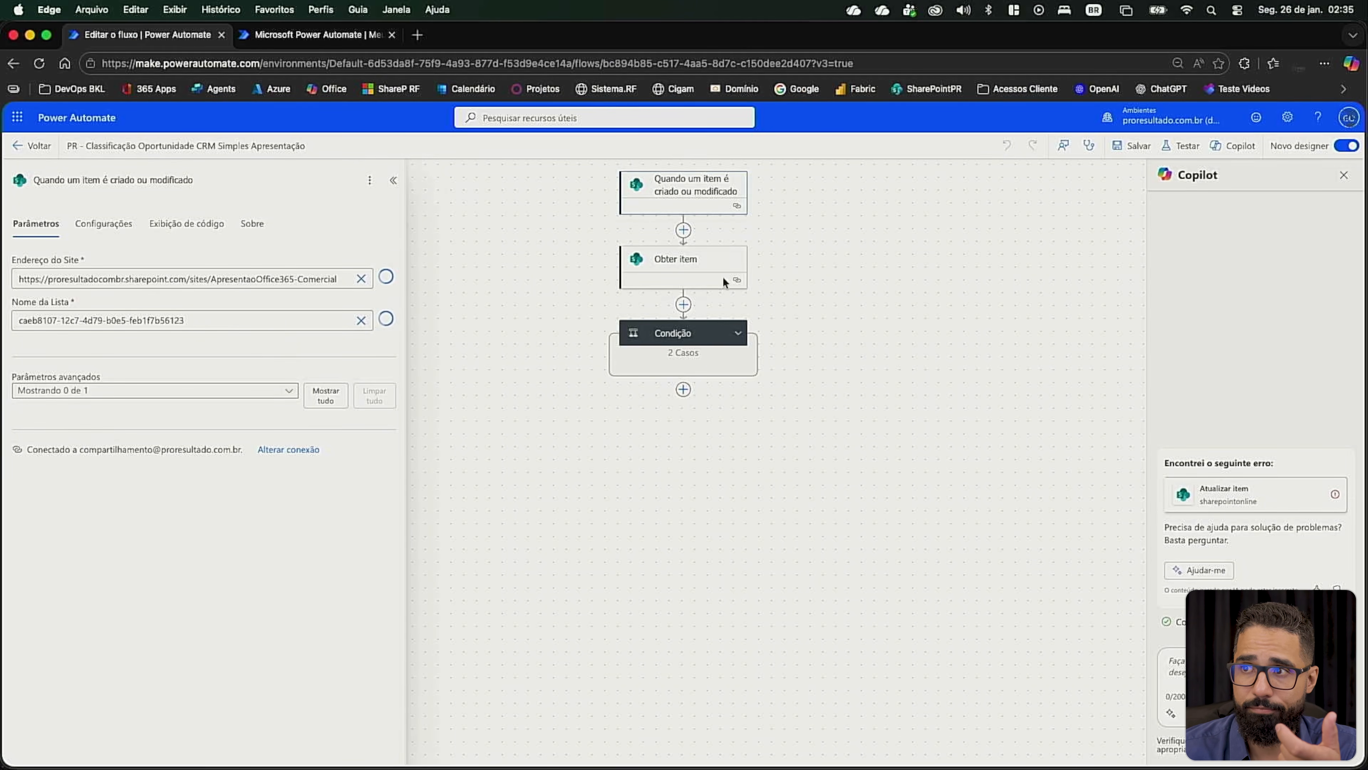
left_click(690, 271)
left_click(684, 333)
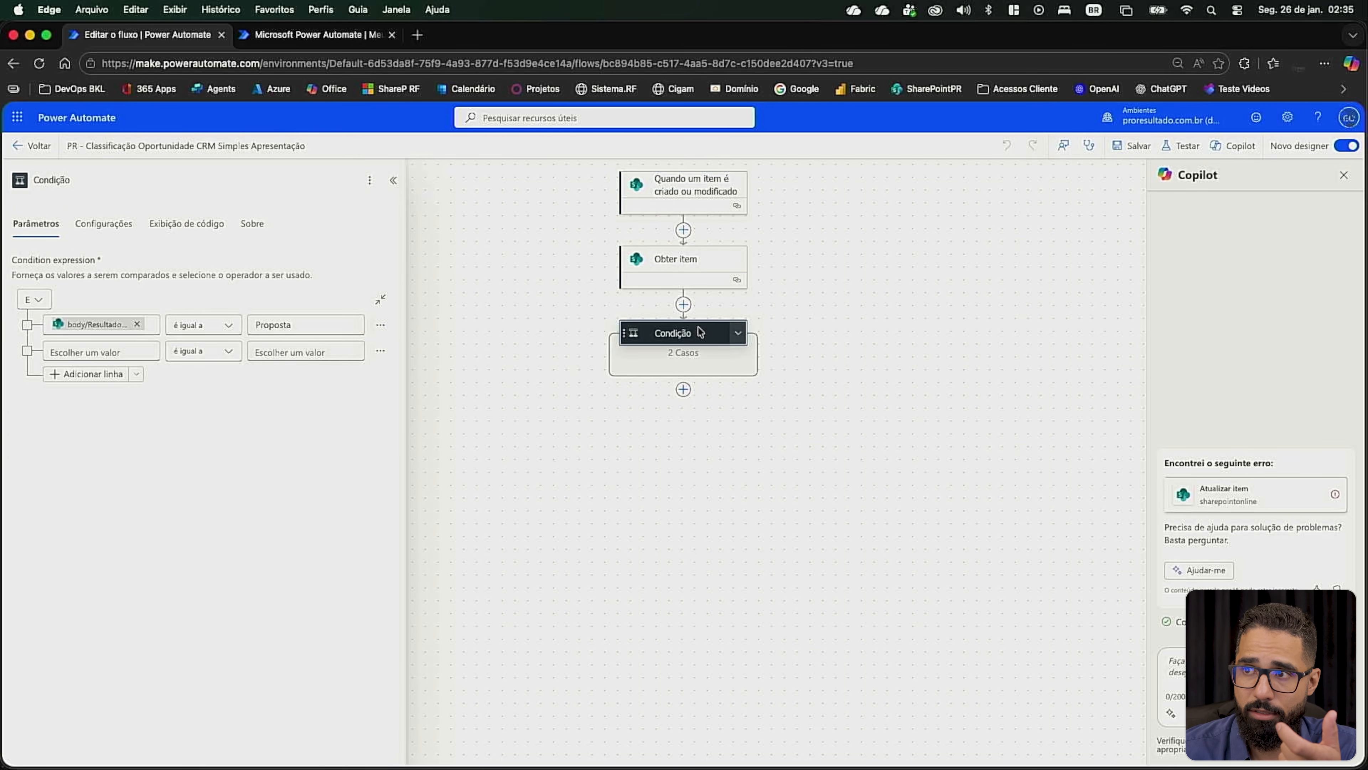
left_click(738, 333)
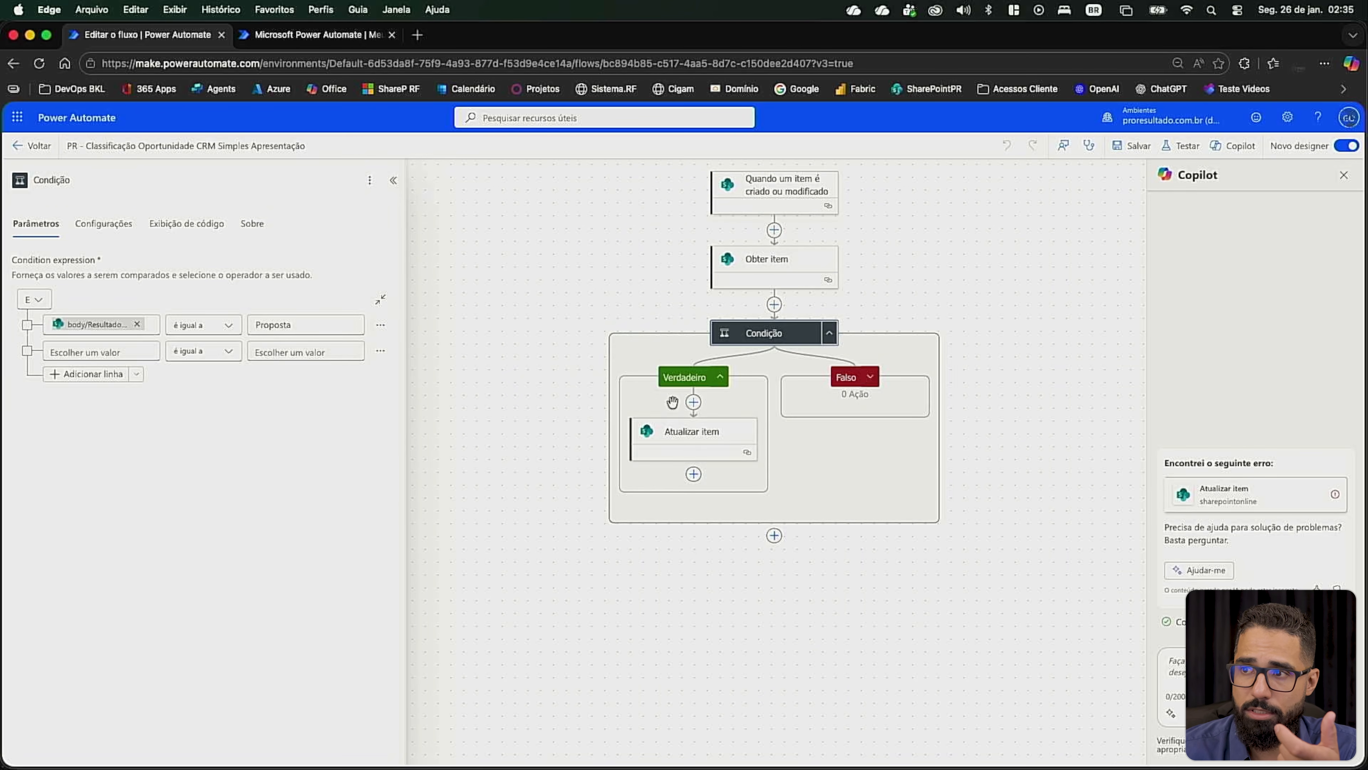
left_click(684, 444)
left_click(762, 332)
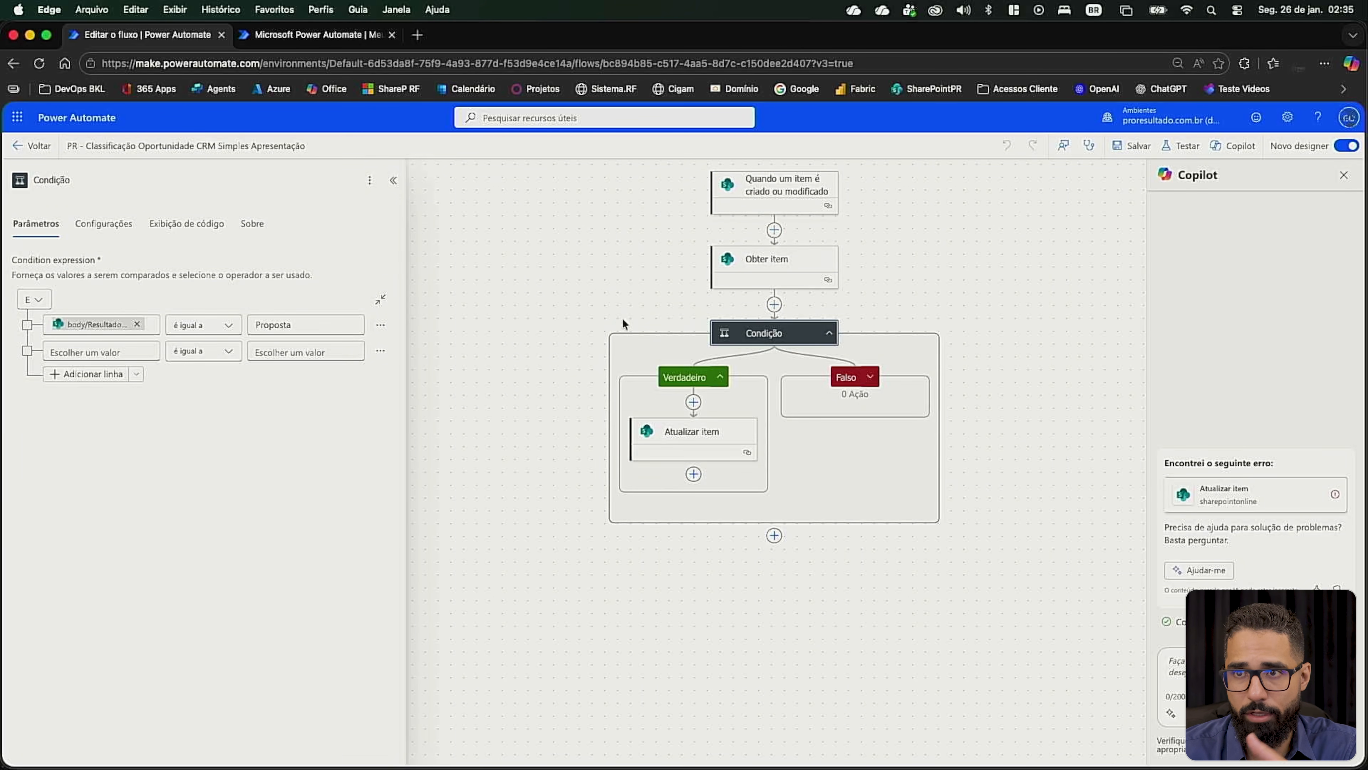
left_click(266, 325)
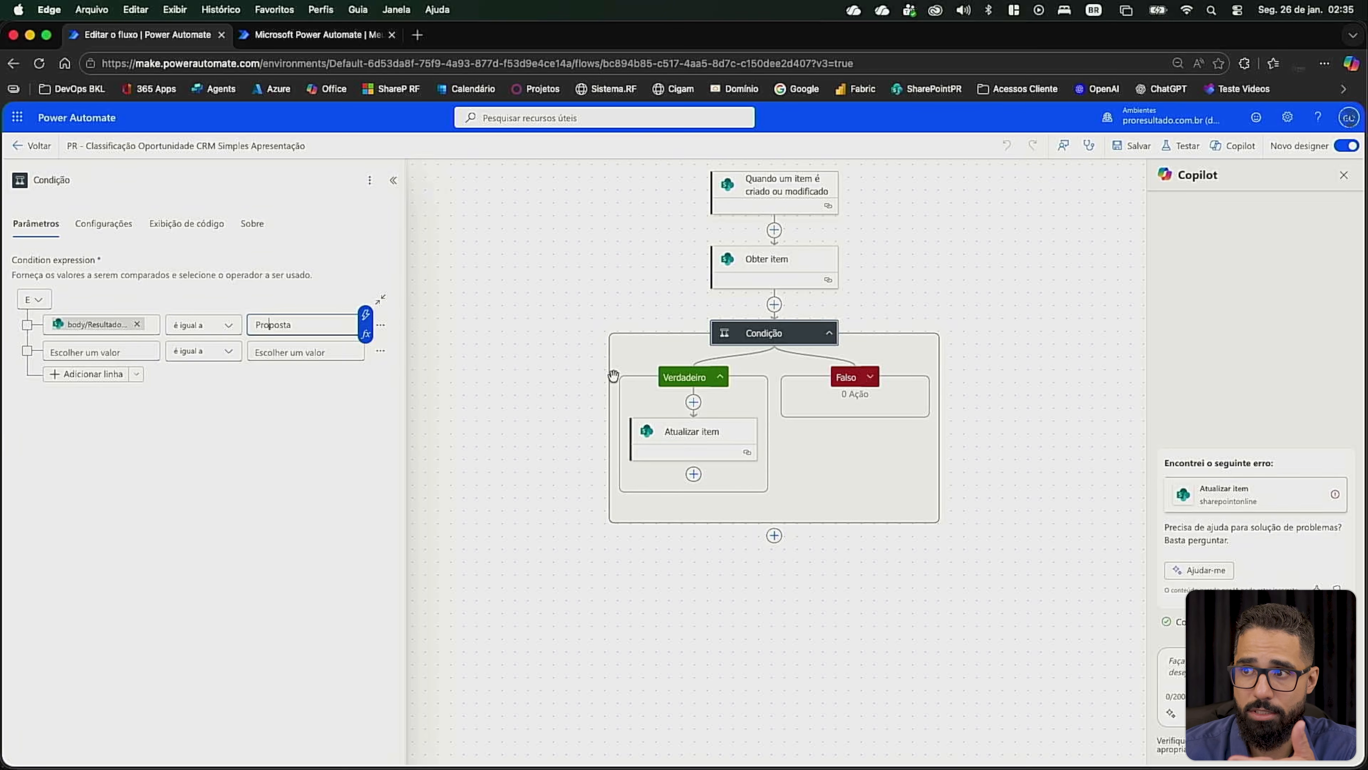
left_click(662, 434)
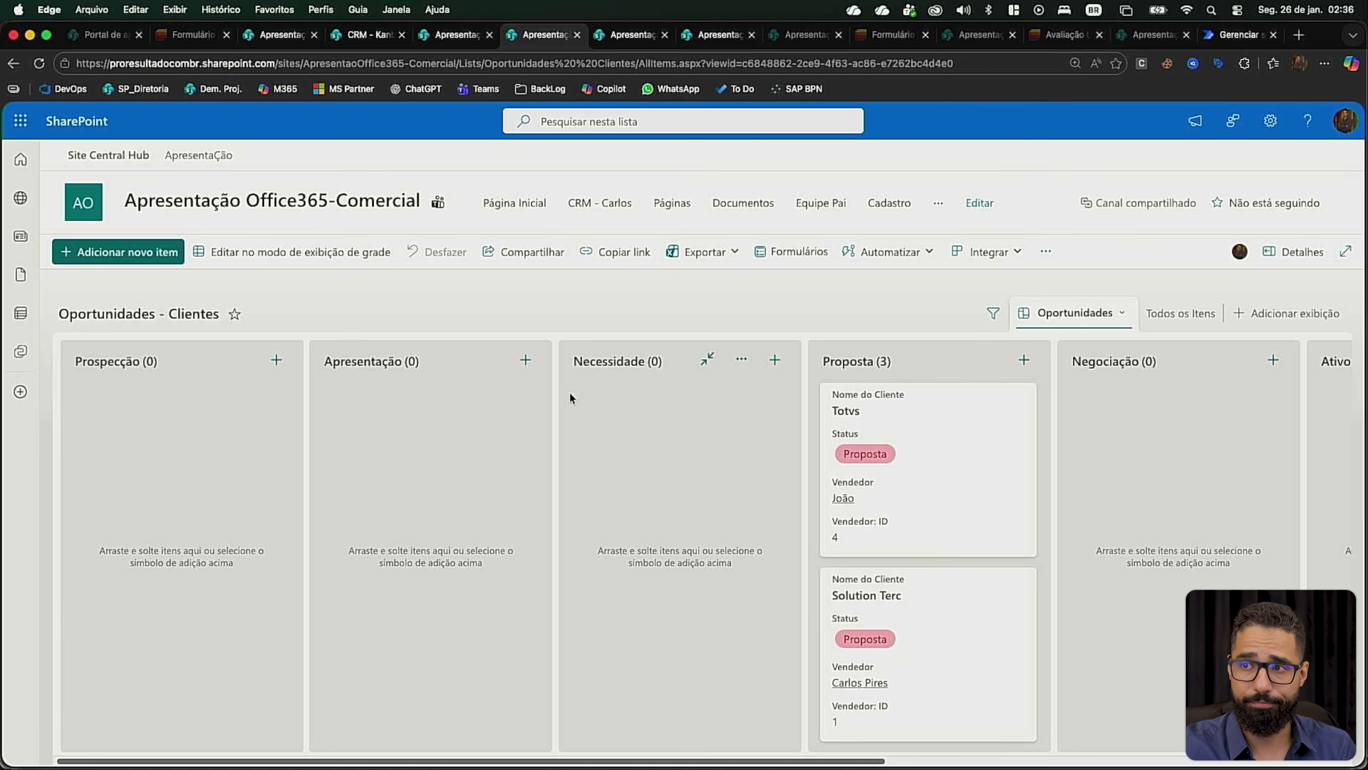
Step: Switch to draw.io to review the process diagram from client registration and visits to the opportunities kanban, then return to the SharePoint board
key("ctrl+Up")
left_click(517, 277)
scroll(517, 277, "up", 5)
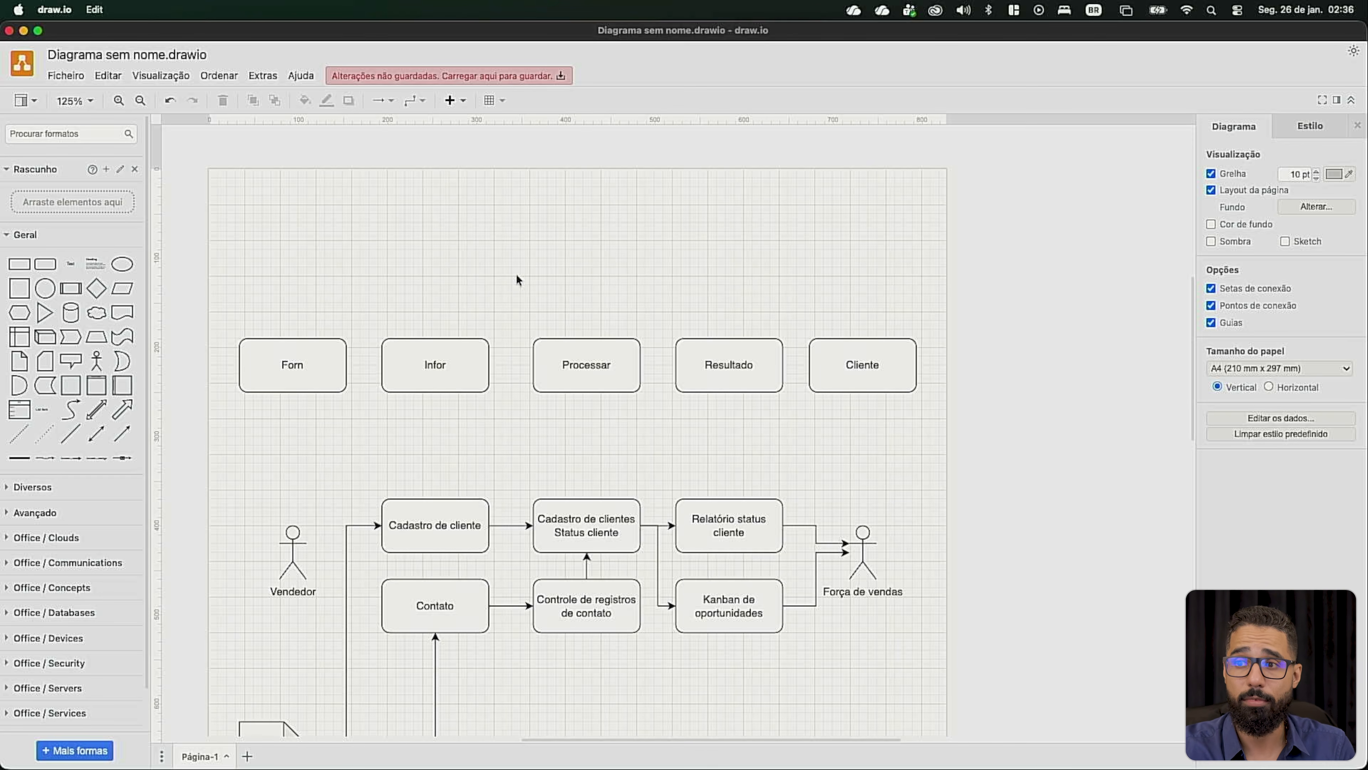
scroll(517, 275, "down", 5)
left_click(443, 302)
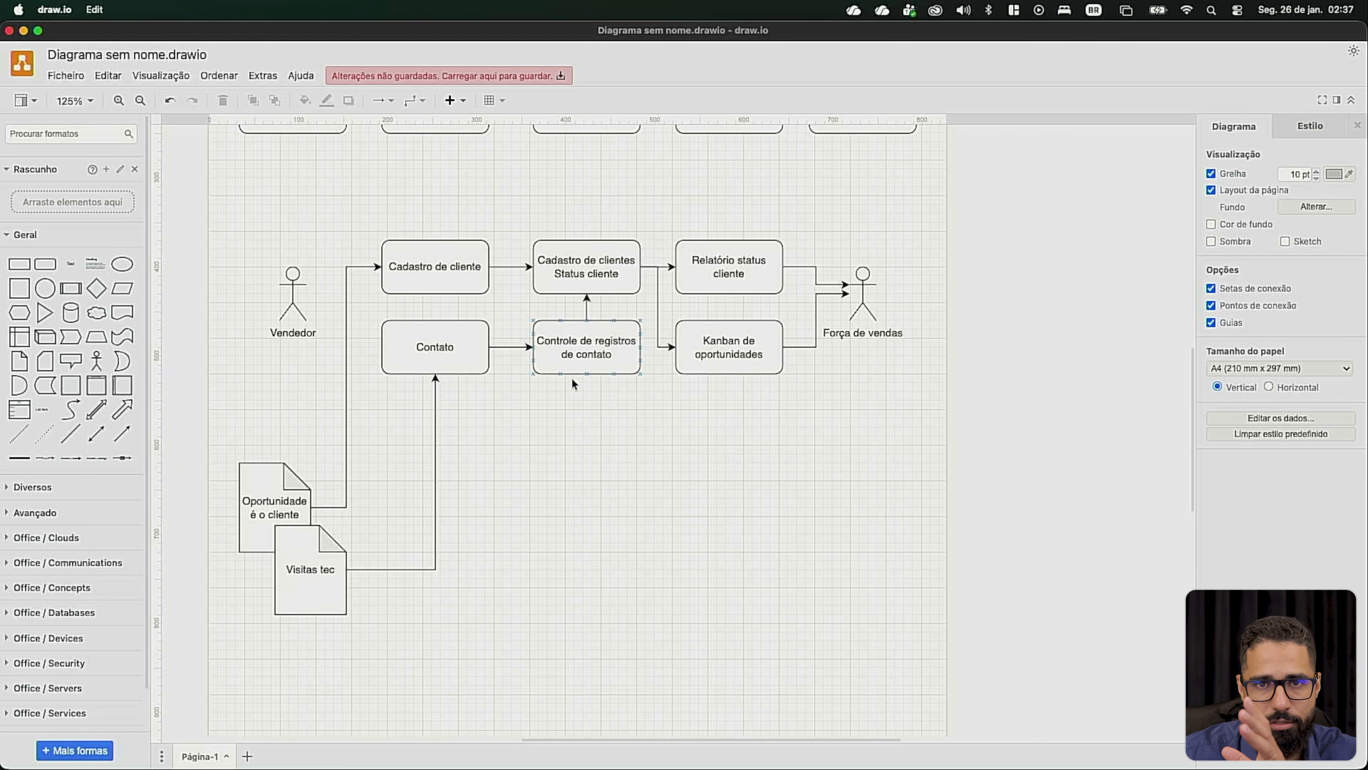
scroll(572, 380, "down", 1)
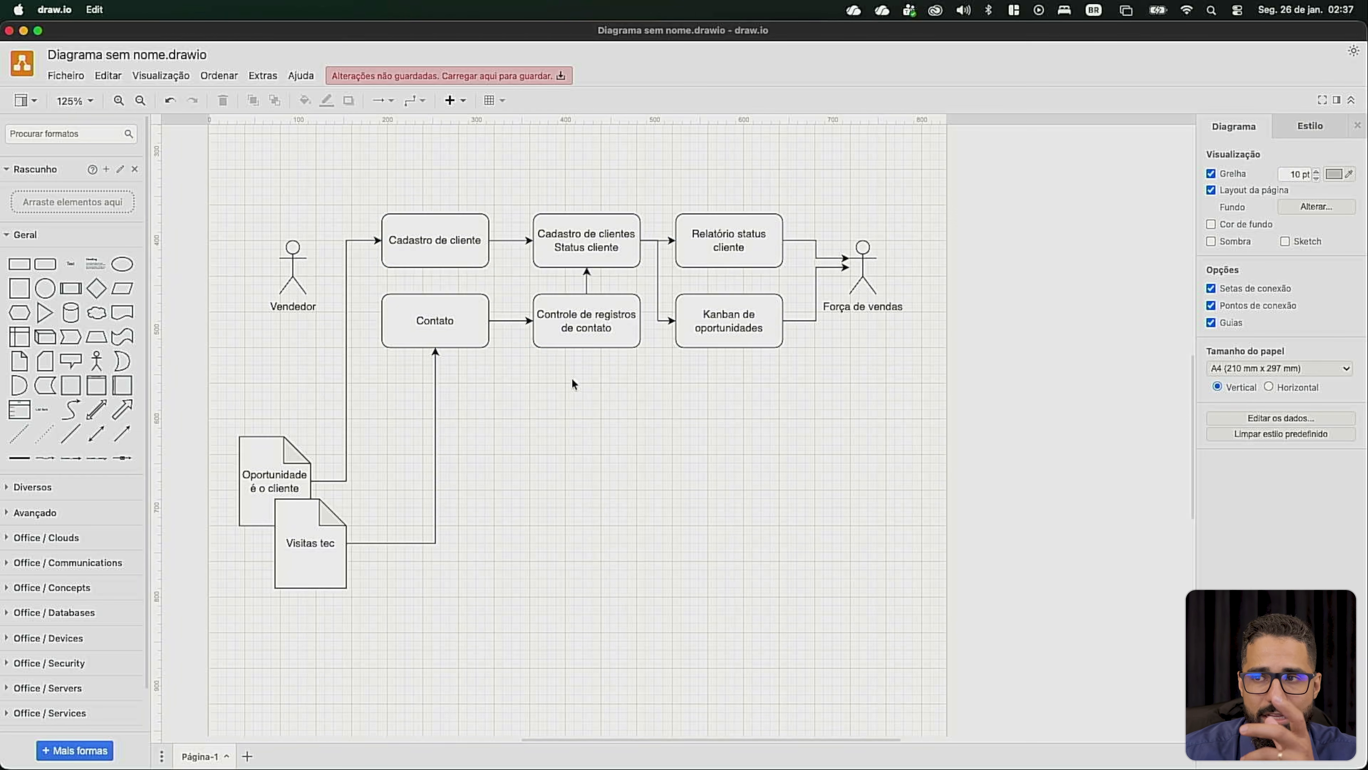
key("ctrl+Up")
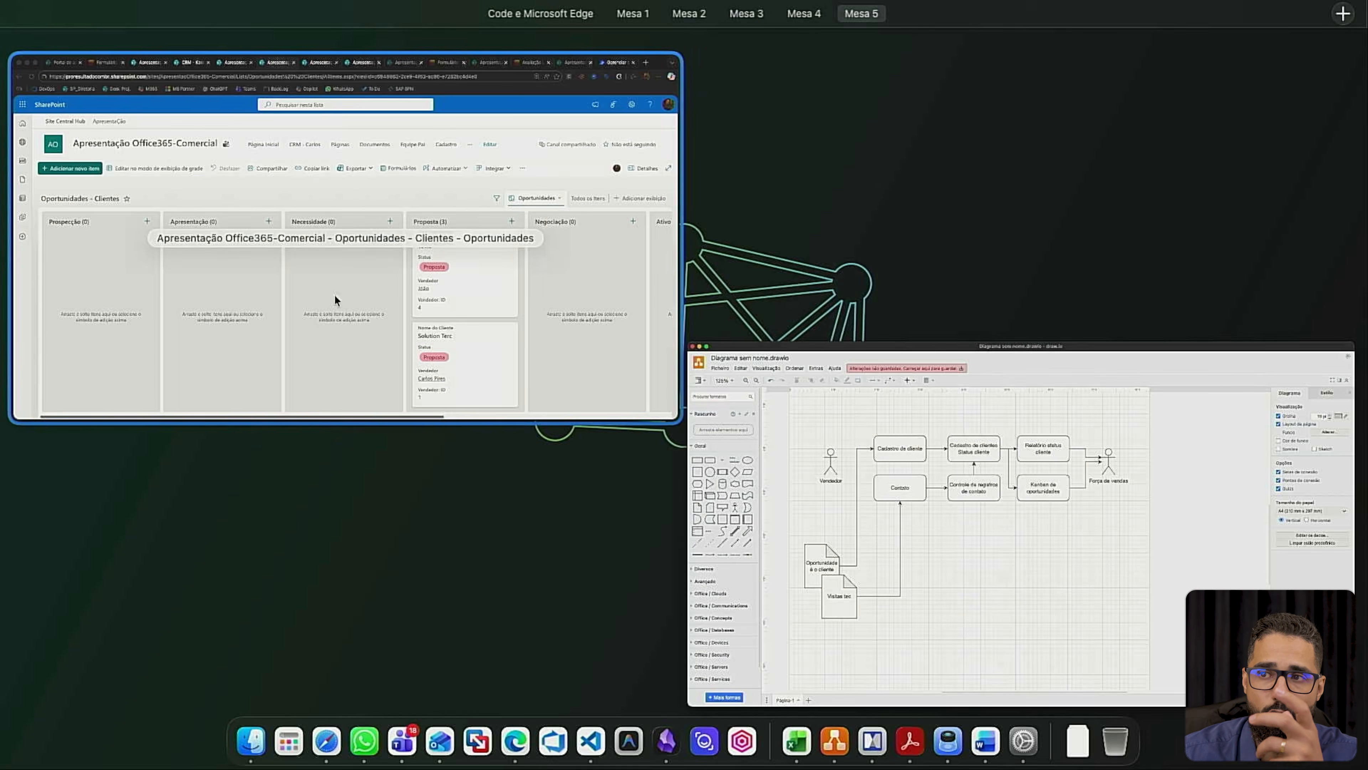
left_click(332, 294)
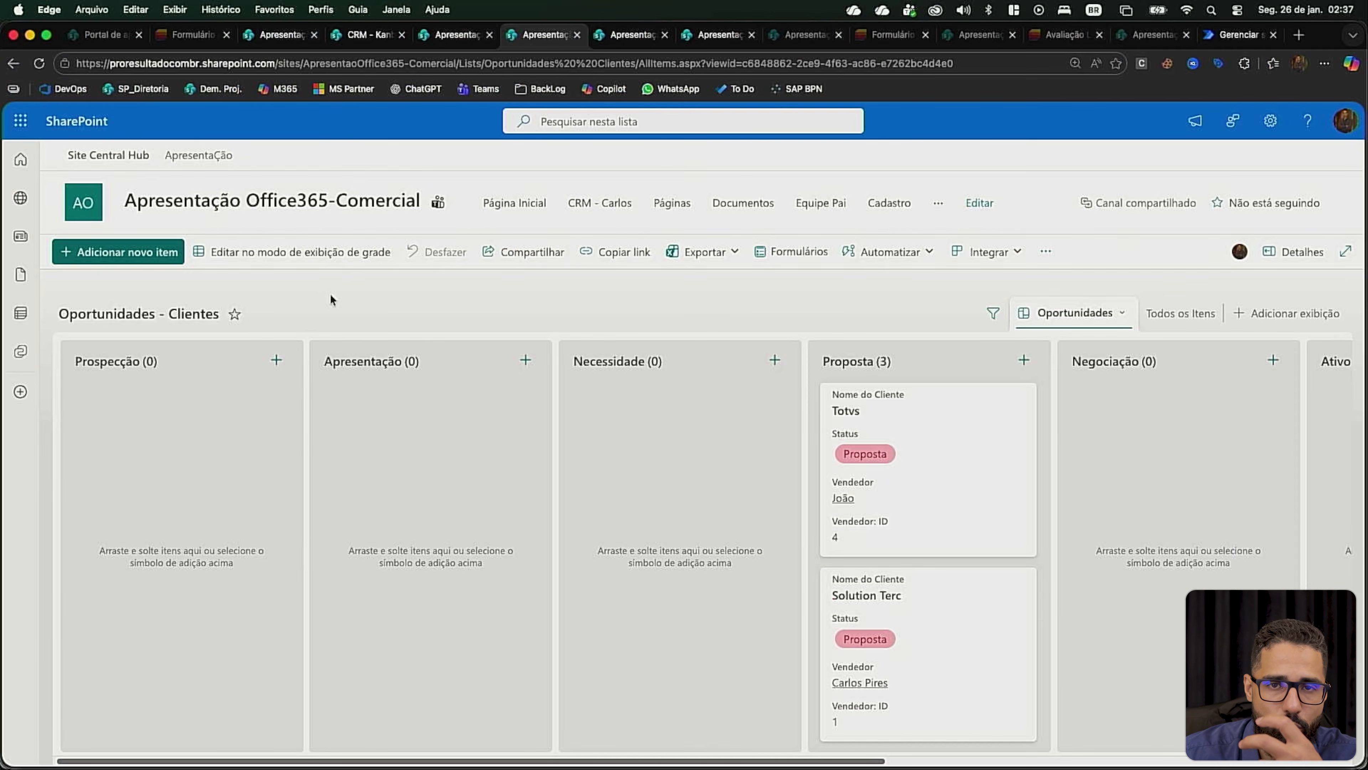